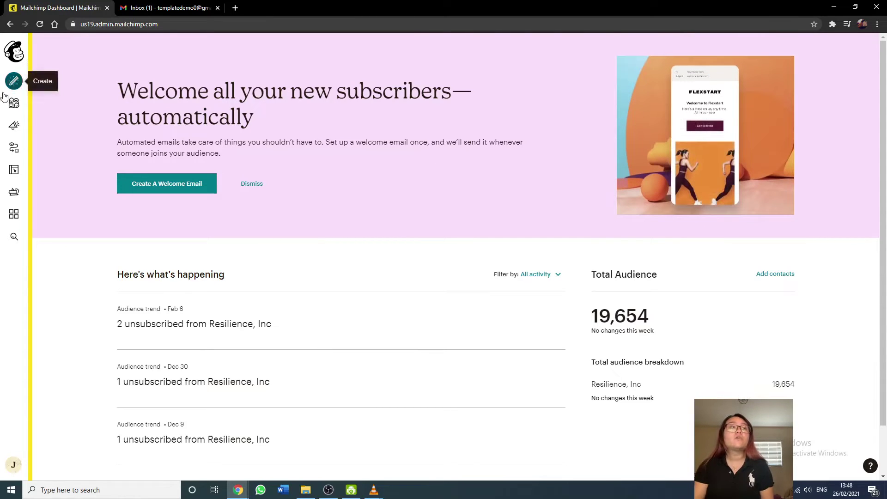
# Go to Audience > Tags and scroll the tag list from Hot LEADS down to the state tags and back up.
pyautogui.click(14, 102)
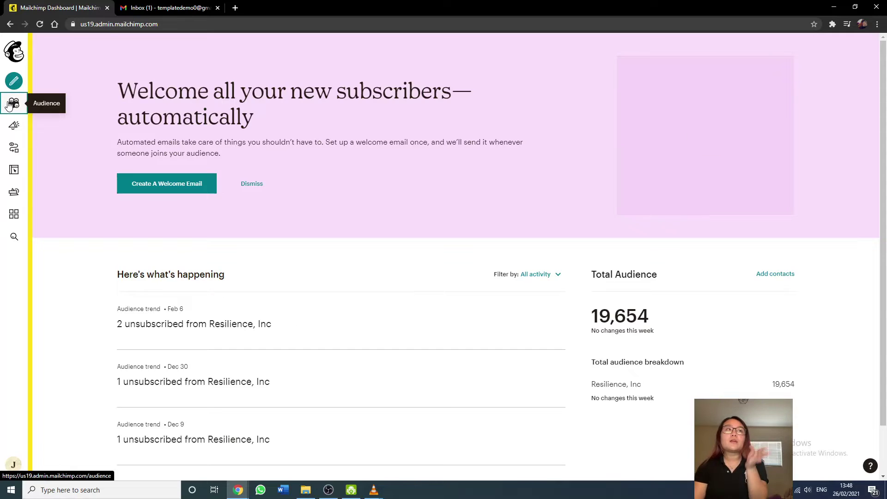
pyautogui.click(43, 149)
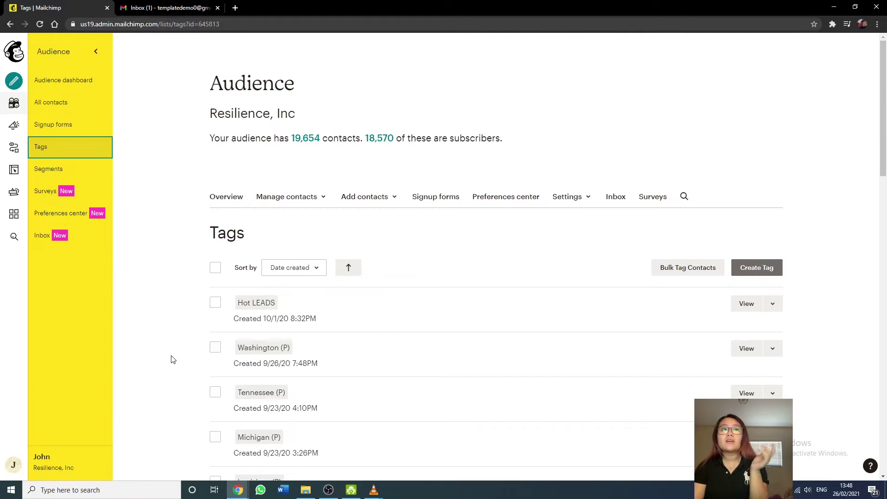
pyautogui.scroll(-4, 171, 360)
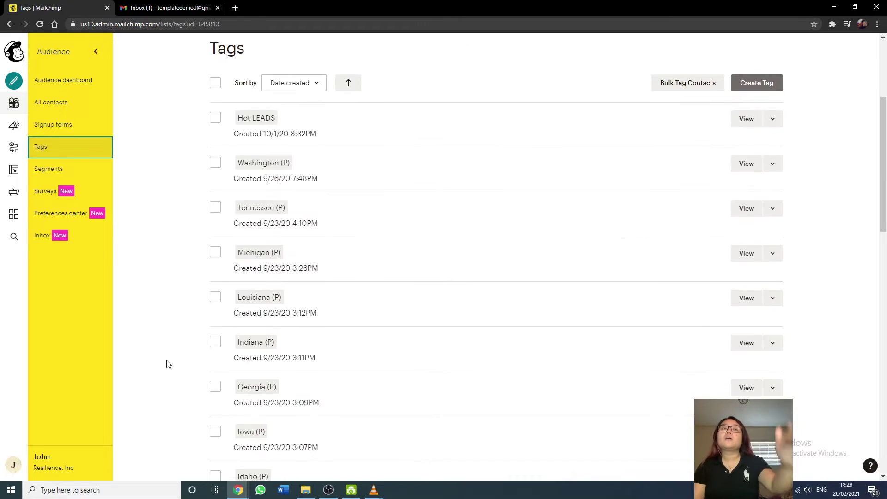
pyautogui.scroll(-5, 167, 362)
pyautogui.scroll(-6, 163, 370)
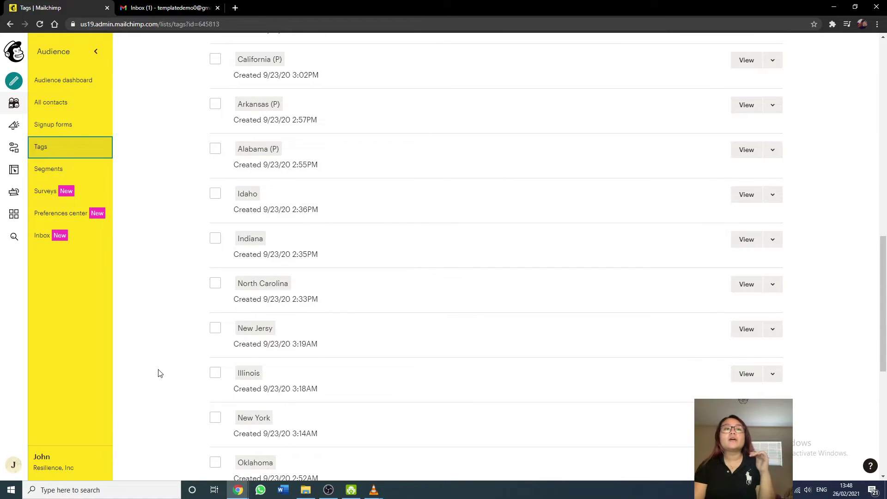
pyautogui.scroll(-1, 160, 373)
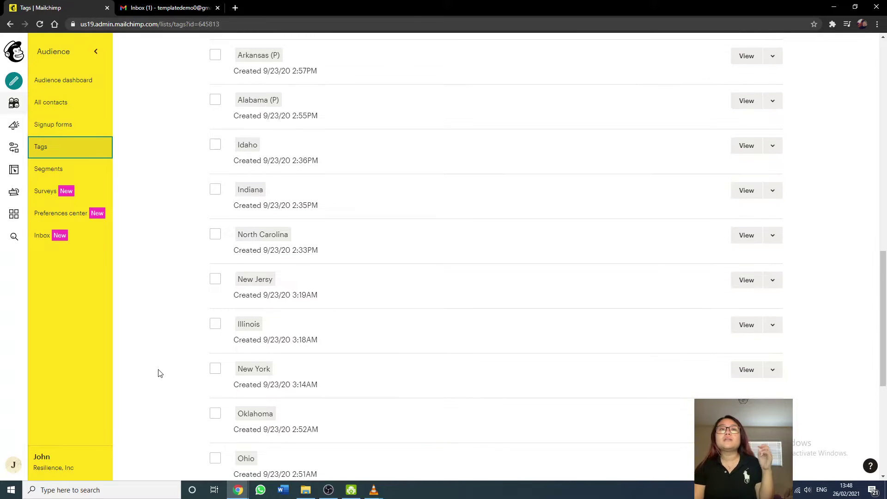
pyautogui.scroll(-2, 160, 373)
pyautogui.scroll(-1, 159, 373)
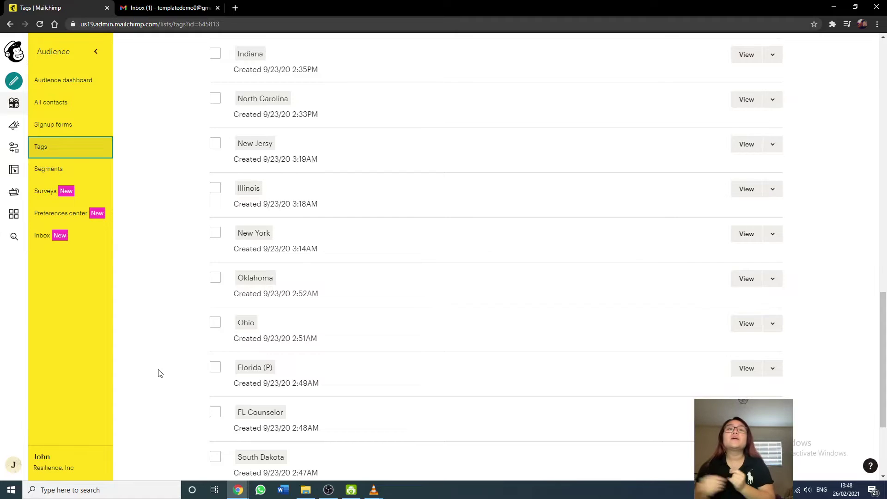
pyautogui.scroll(3, 159, 374)
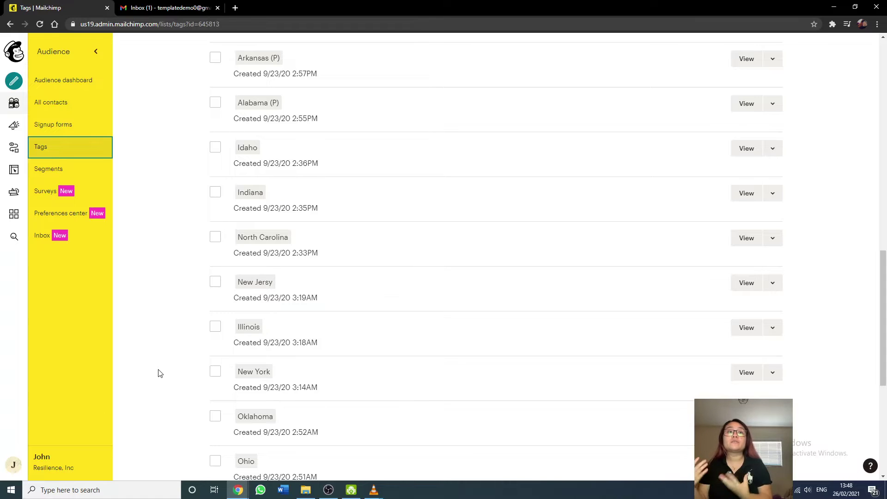
pyautogui.scroll(9, 160, 374)
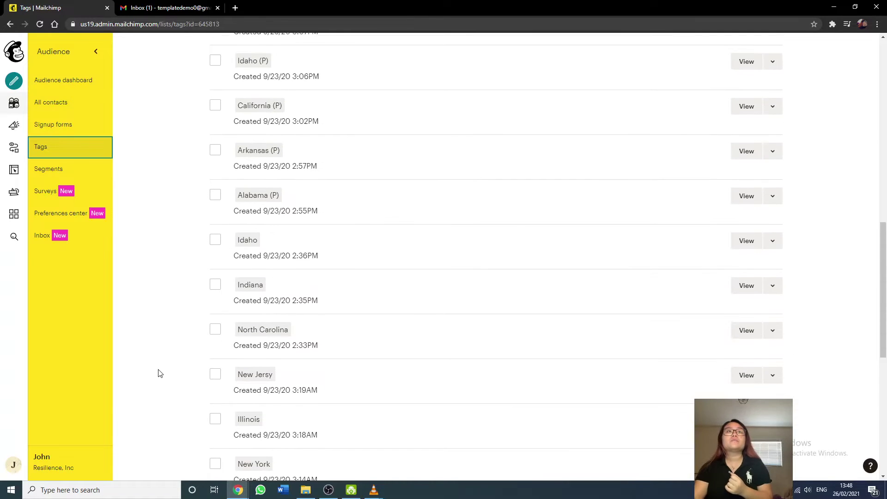
pyautogui.scroll(3, 144, 381)
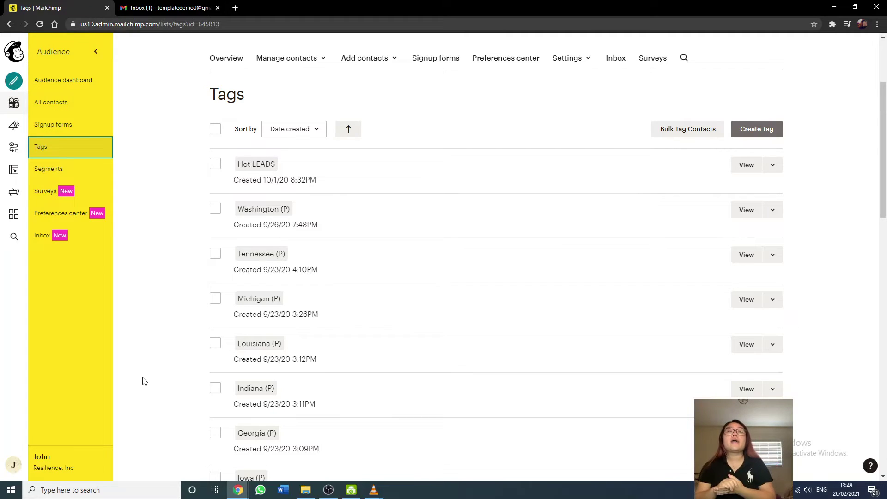
# Create a new tag named 'Demo'.
pyautogui.click(762, 121)
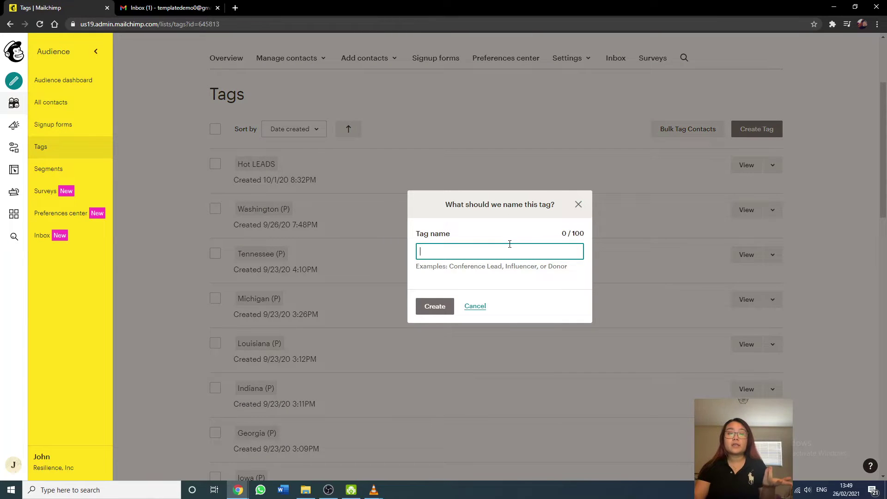
pyautogui.write('Demo')
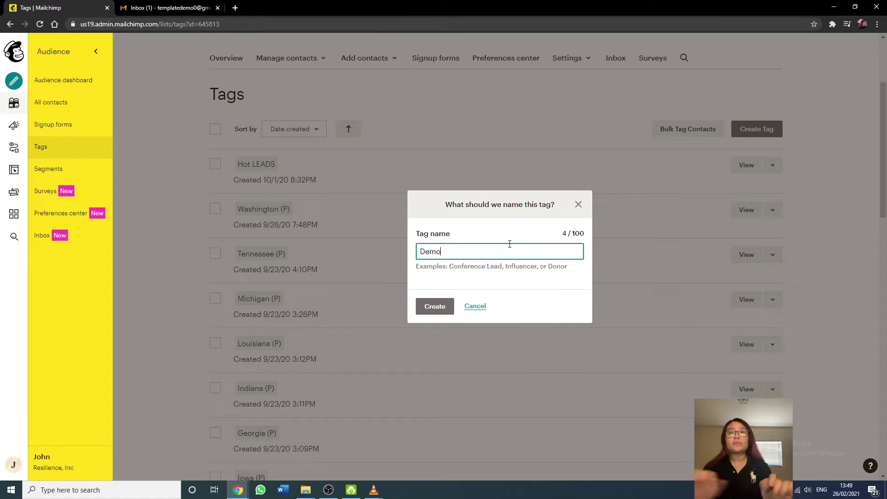
pyautogui.click(440, 306)
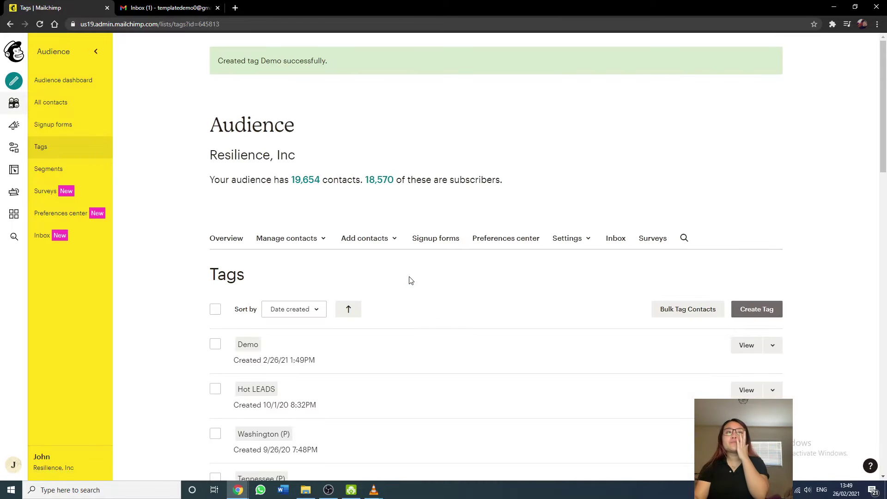
# View the contacts carrying the Demo tag, which shows 0 contacts.
pyautogui.click(767, 352)
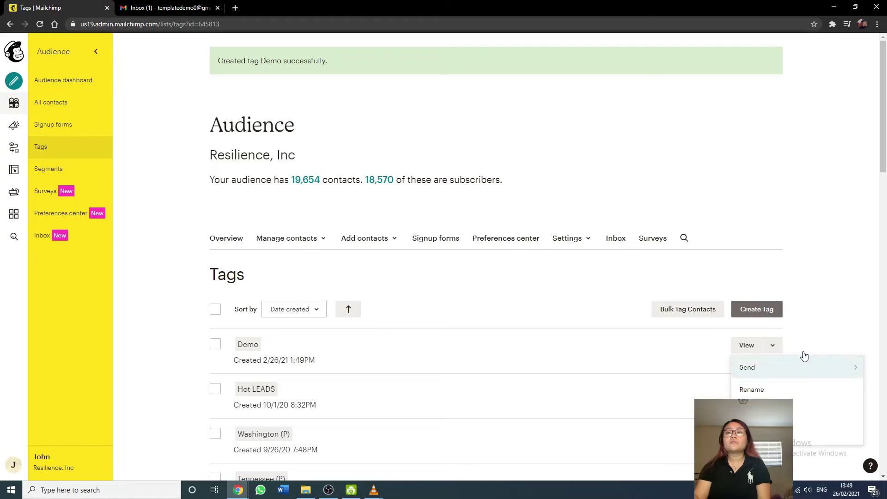
pyautogui.click(255, 348)
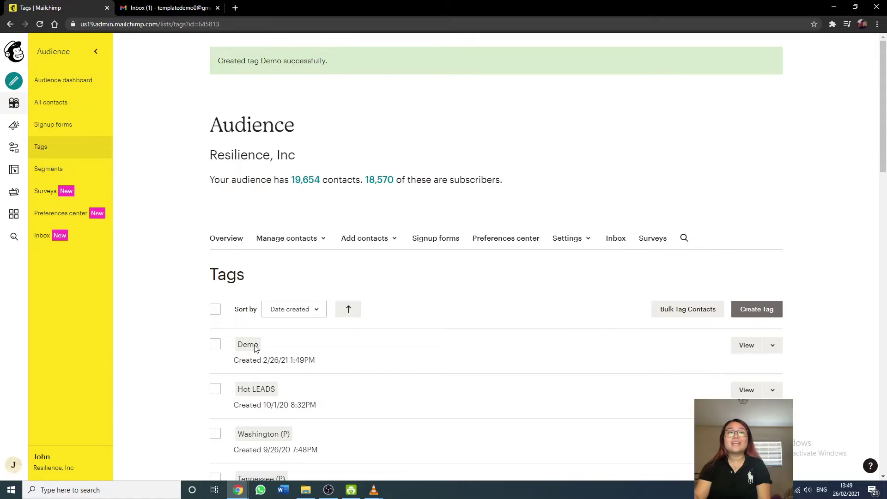
pyautogui.click(741, 352)
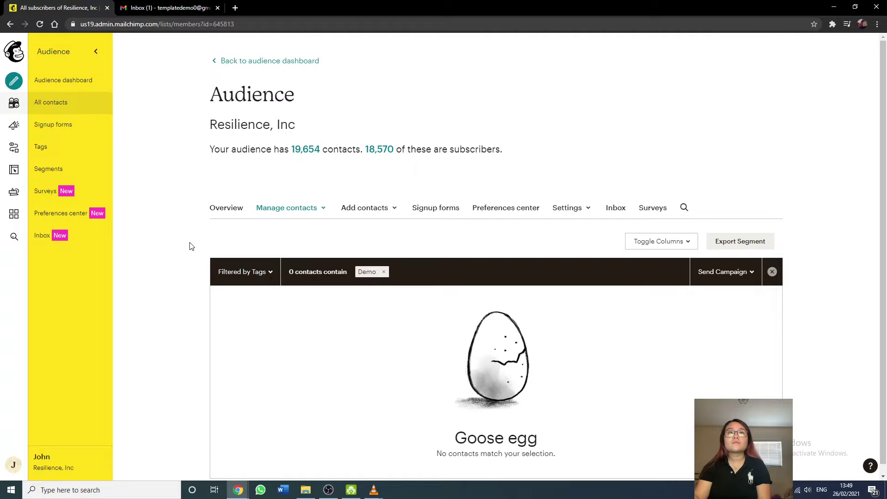
# Look at the add-contacts options, then return to the full contacts list by way of the tags list.
pyautogui.click(388, 212)
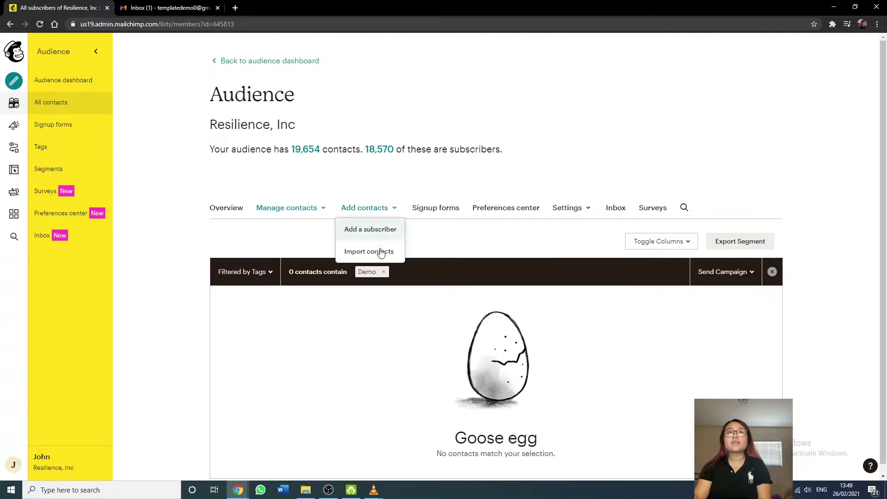
pyautogui.click(148, 190)
pyautogui.scroll(-1, 200, 253)
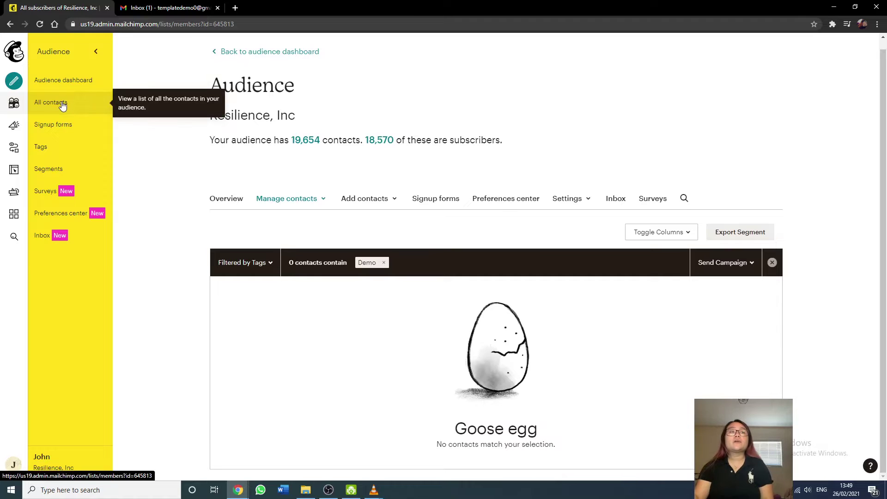
pyautogui.click(53, 146)
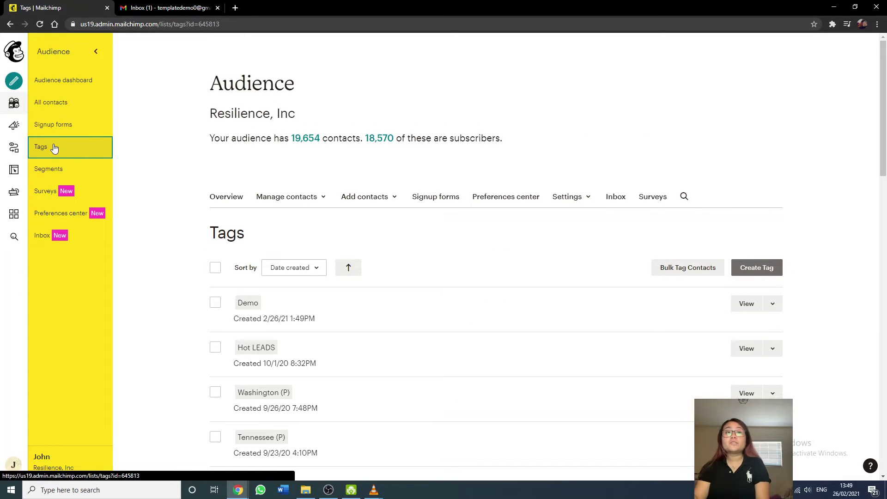
pyautogui.click(57, 106)
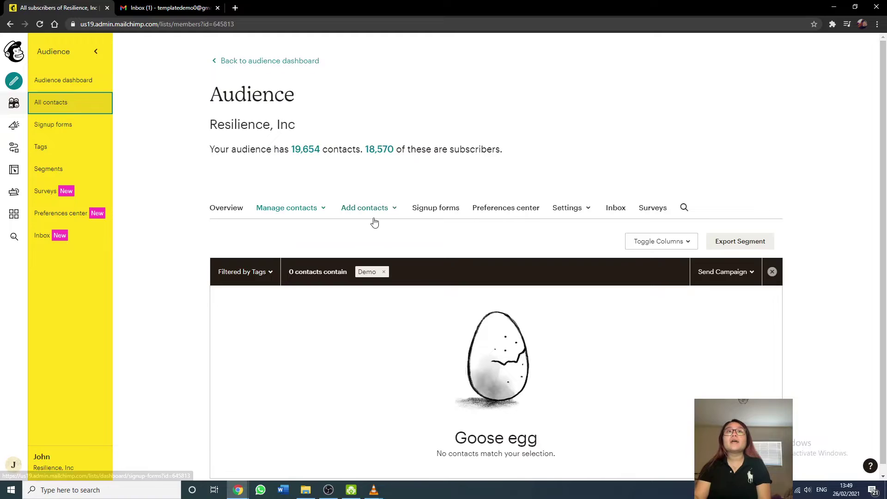
# Start an Import contacts by Copy and paste and reach the paste field.
pyautogui.click(374, 221)
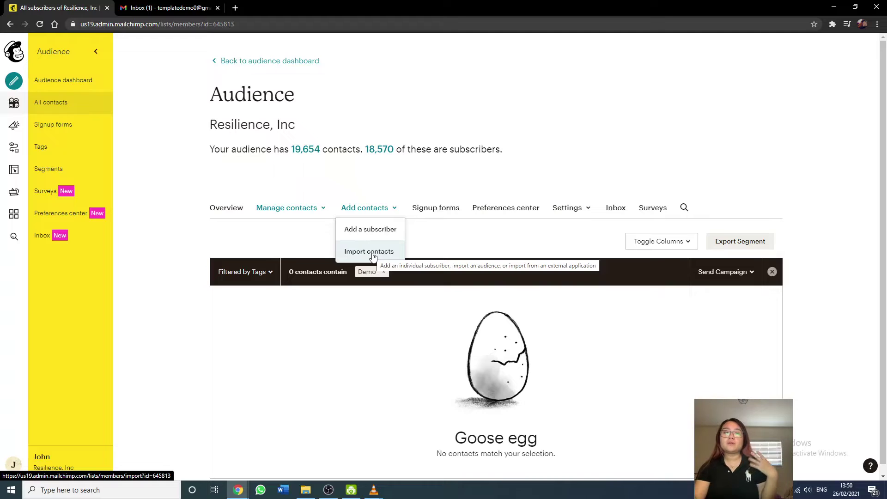
pyautogui.click(373, 254)
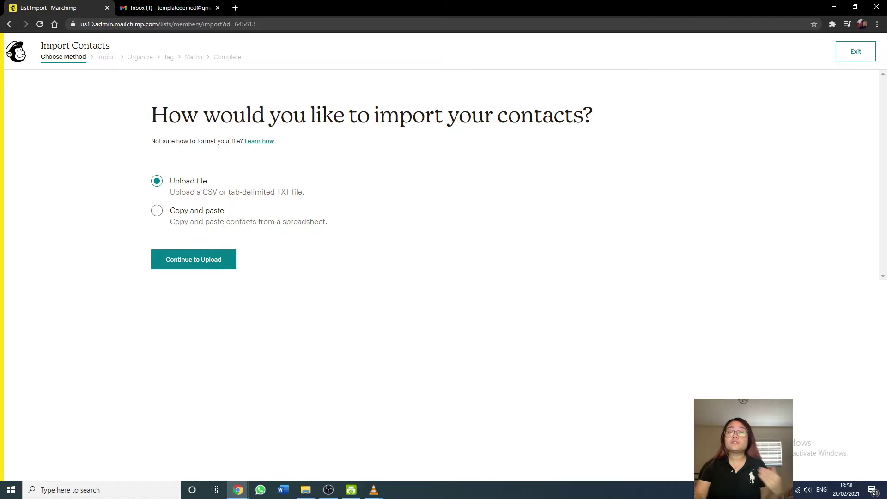
pyautogui.click(157, 215)
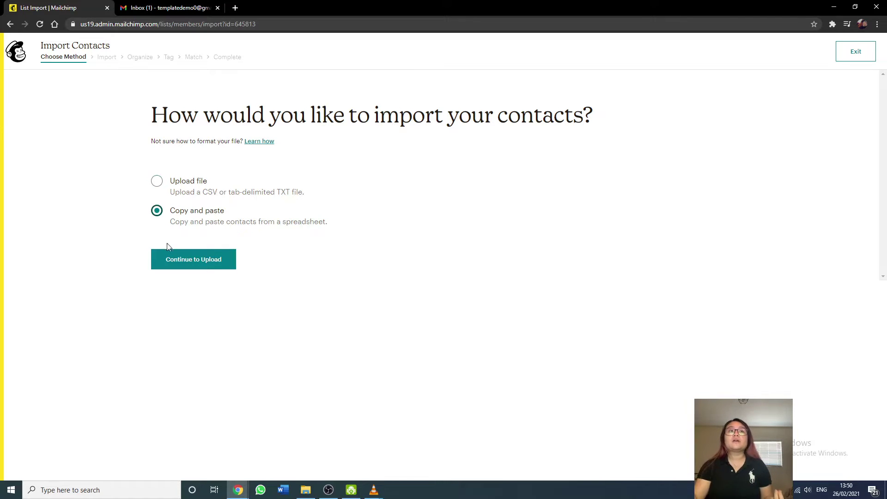
pyautogui.click(171, 258)
pyautogui.click(187, 213)
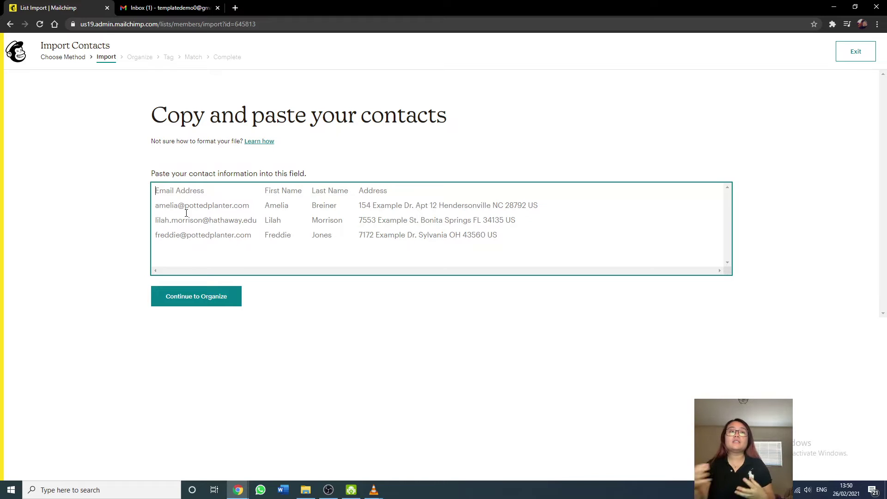
pyautogui.click(93, 489)
# Launch Excel with a new blank workbook and cell A1 selected.
pyautogui.write('ex')
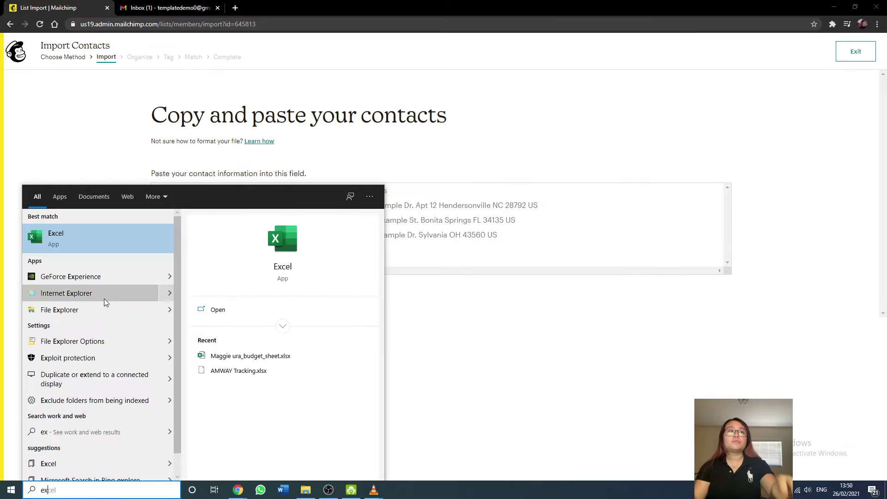
pyautogui.click(125, 246)
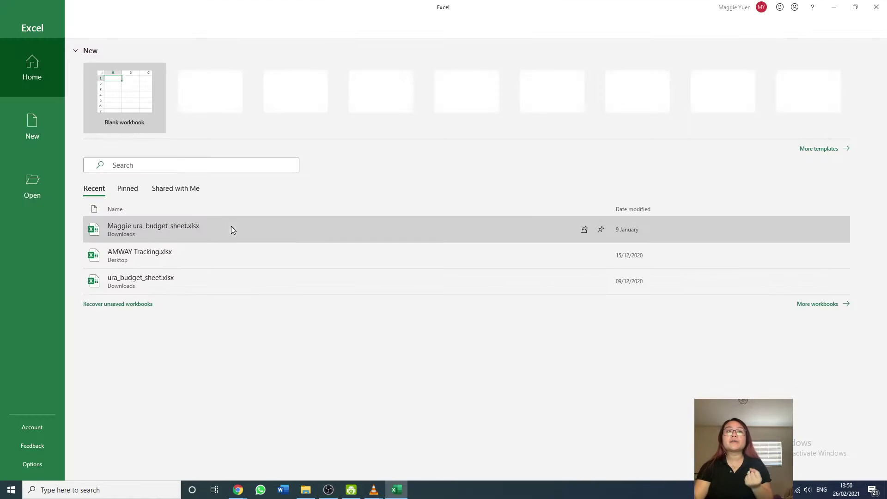
pyautogui.click(131, 99)
pyautogui.click(211, 165)
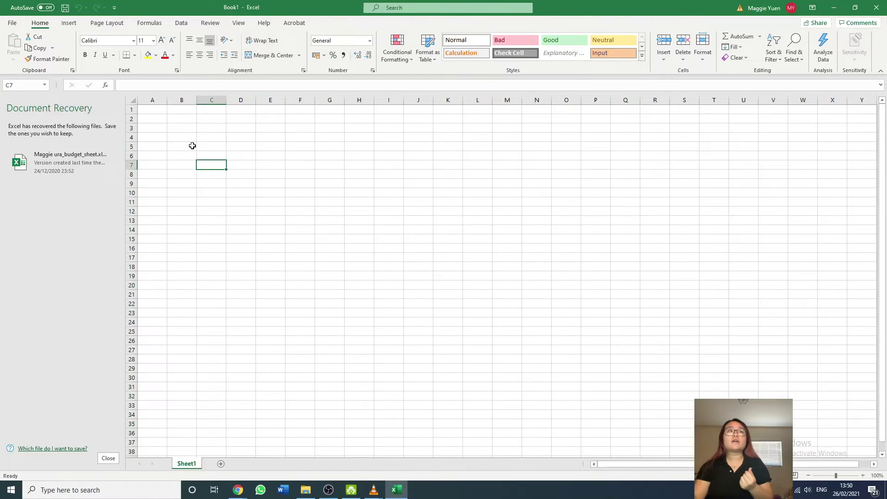
pyautogui.click(161, 110)
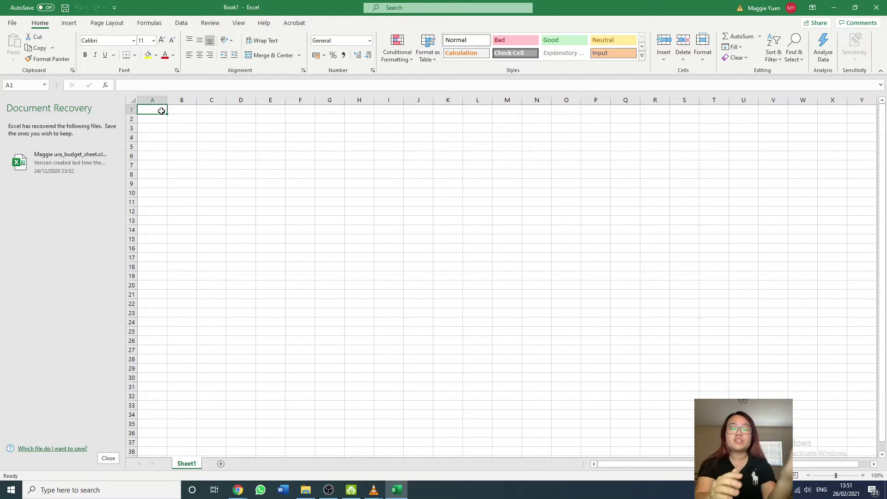
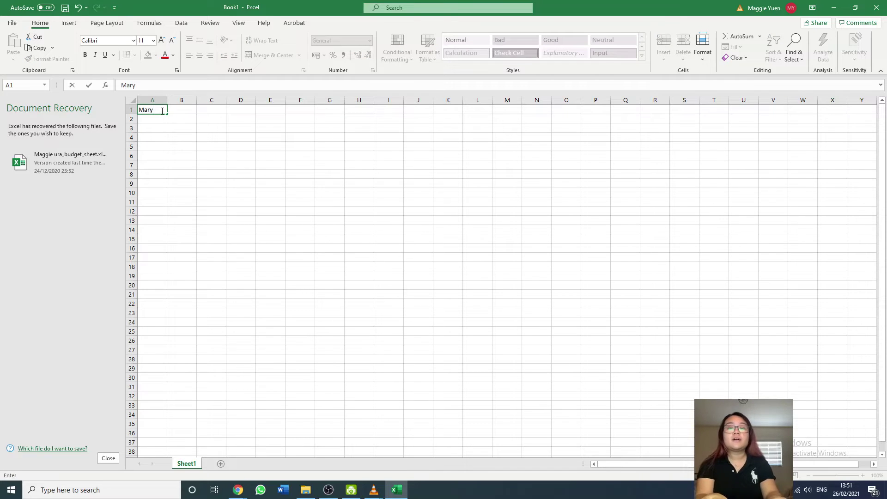
# Enter the contact's first name, last name and e-mail address in A1:C1 and copy the three cells.
pyautogui.press('Tab')
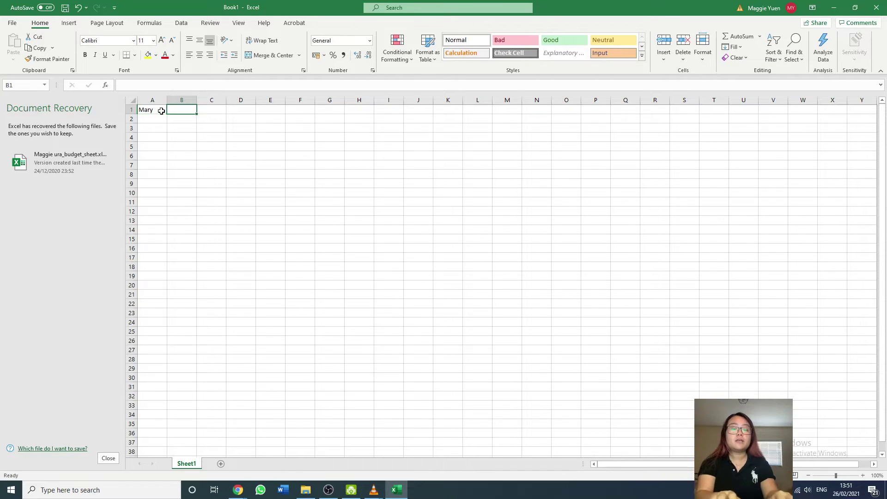
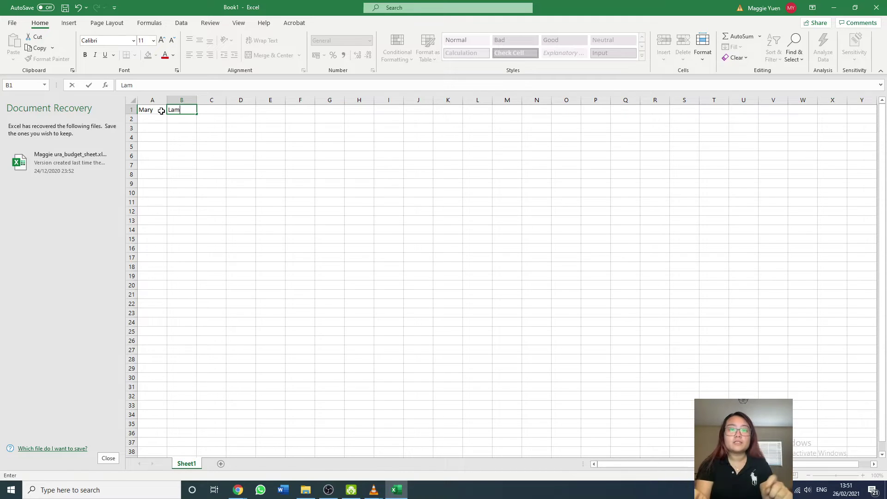
pyautogui.press('Tab')
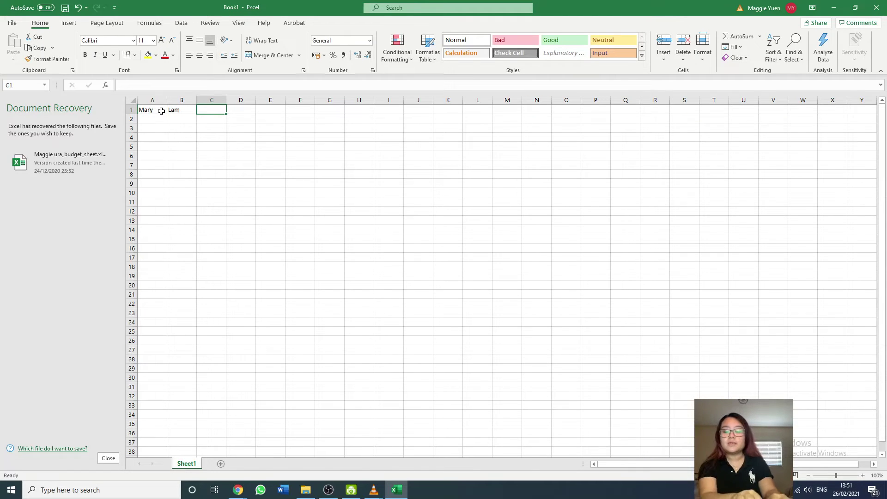
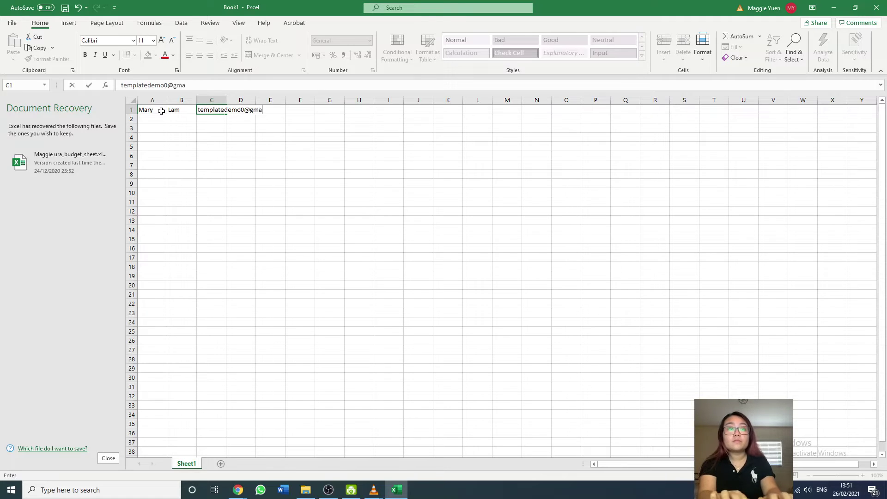
pyautogui.press('Return')
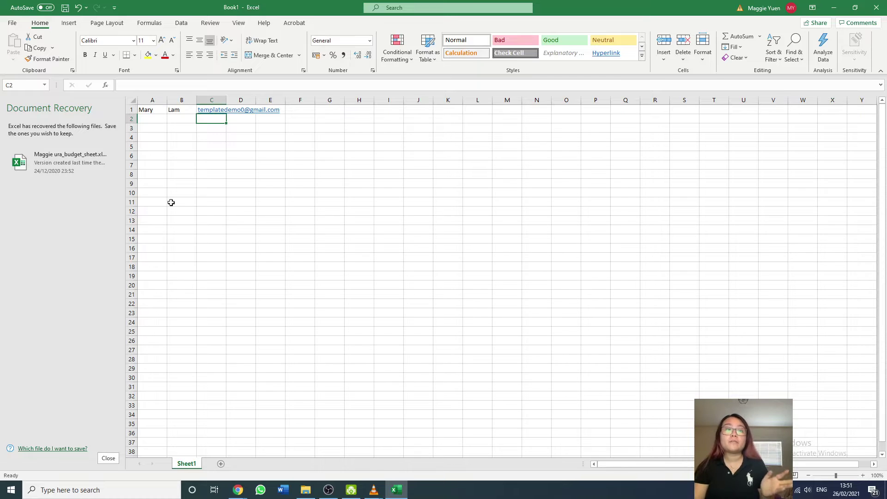
pyautogui.moveTo(152, 110); pyautogui.dragTo(212, 113)
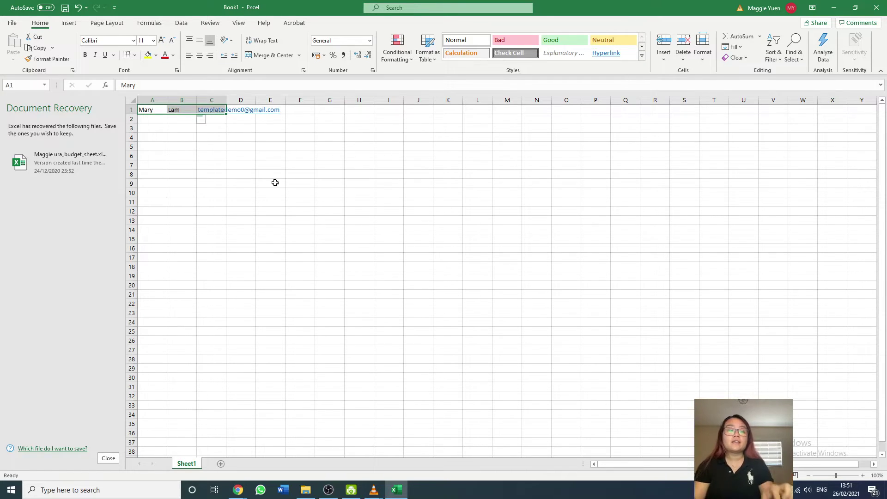
pyautogui.hotkey('ctrl', 'c')
pyautogui.click(833, 8)
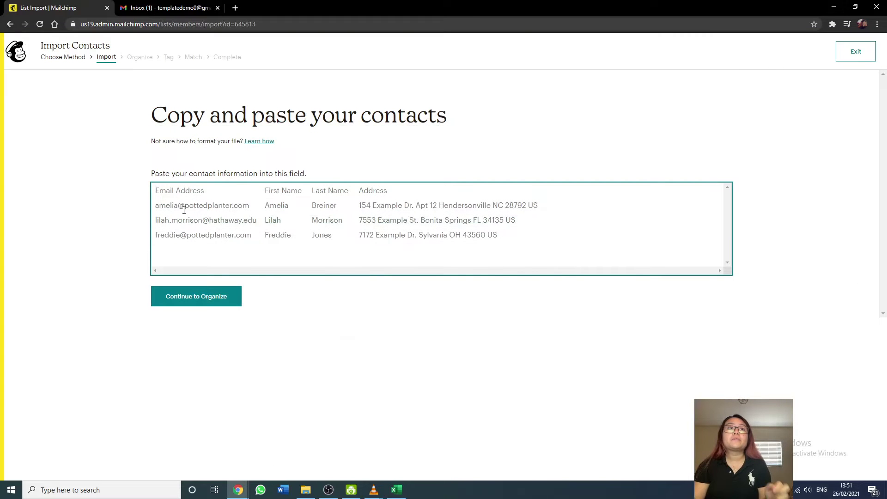
# Paste the copied contact row into the import and continue to Organize.
pyautogui.hotkey('ctrl', 'v')
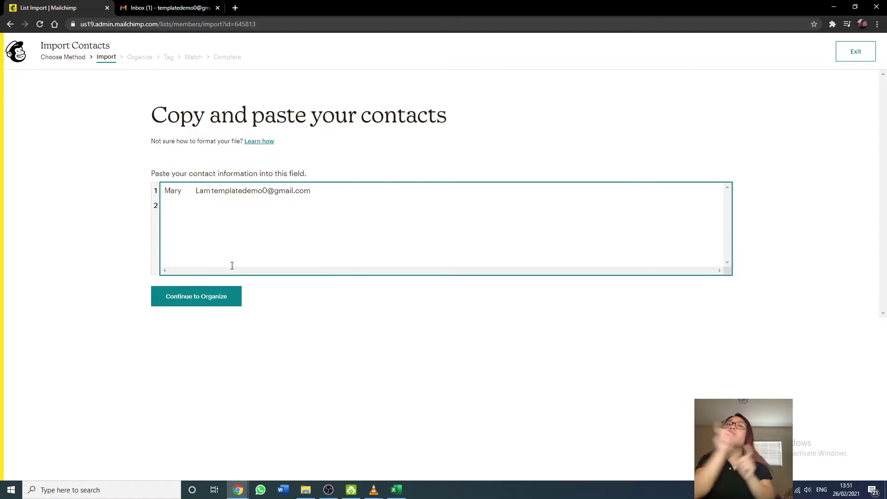
pyautogui.click(226, 296)
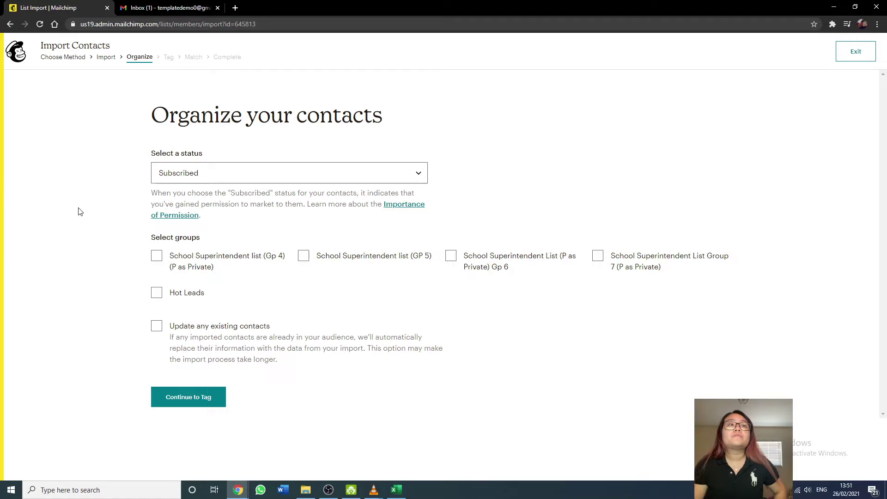
# Set the imported contact's status to Subscribed and continue to the Tag step.
pyautogui.click(192, 177)
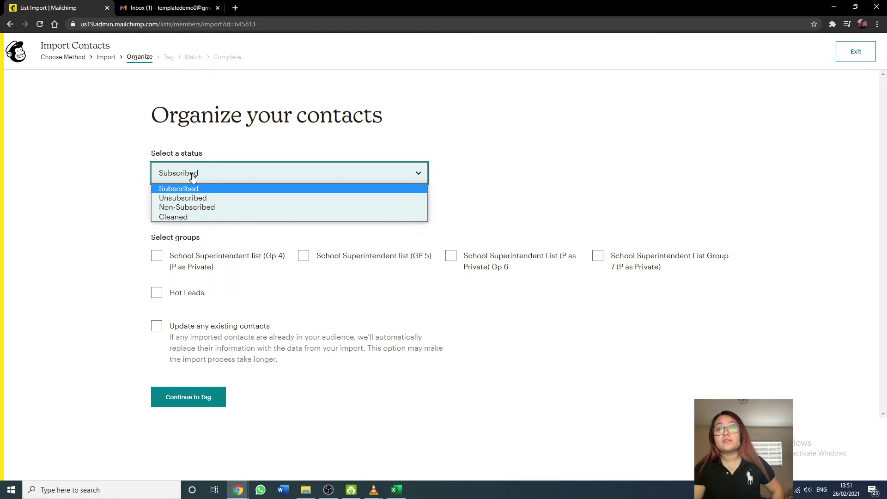
pyautogui.click(40, 227)
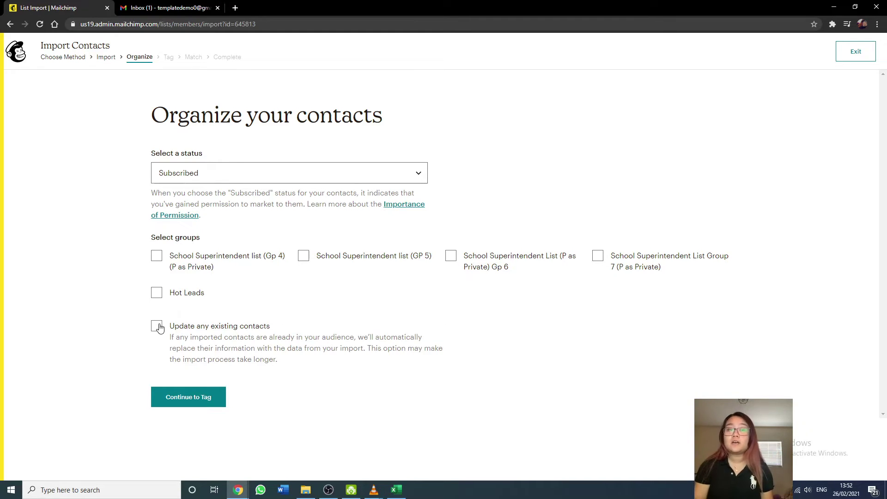
pyautogui.click(193, 397)
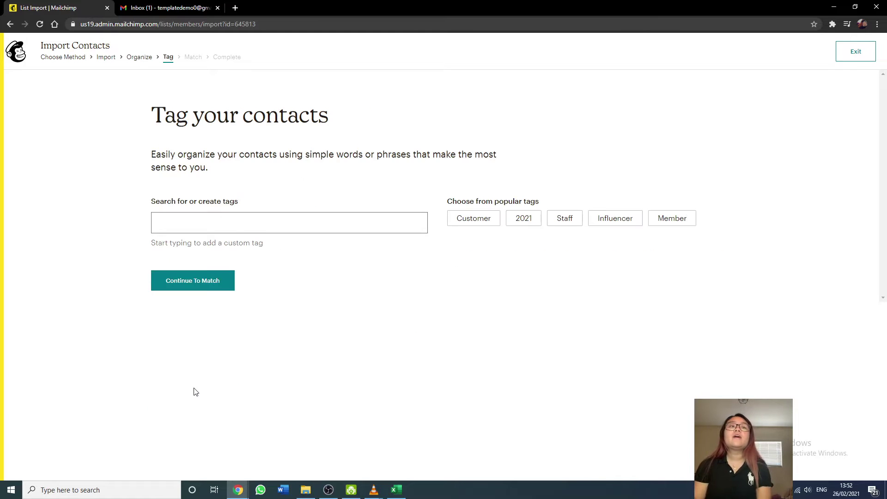
# Search 'de', add the Demo tag to the import, and continue to Match.
pyautogui.click(195, 230)
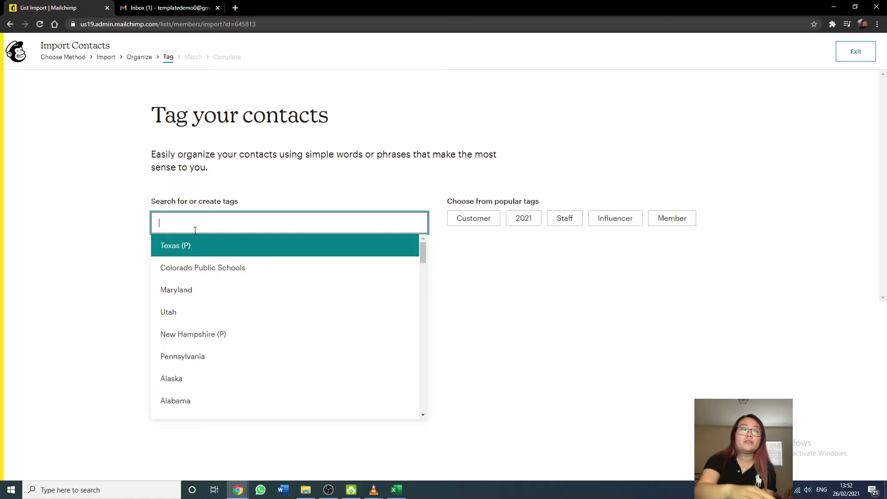
pyautogui.write('de')
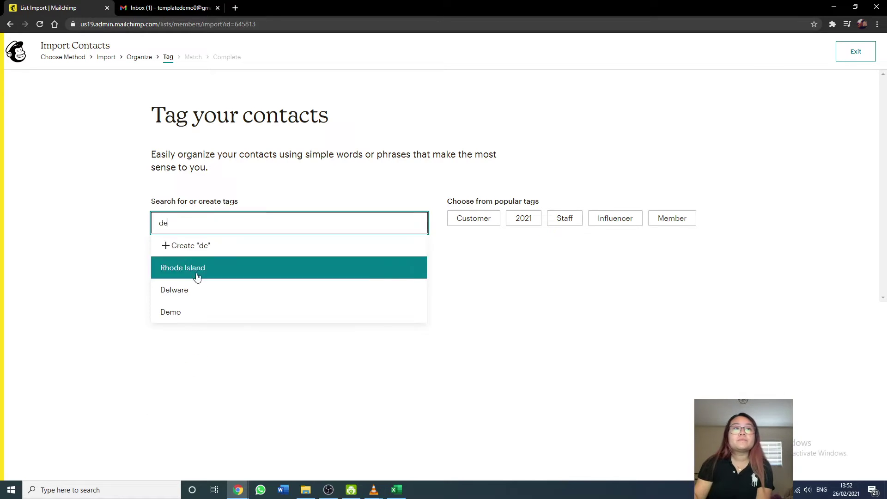
pyautogui.click(204, 312)
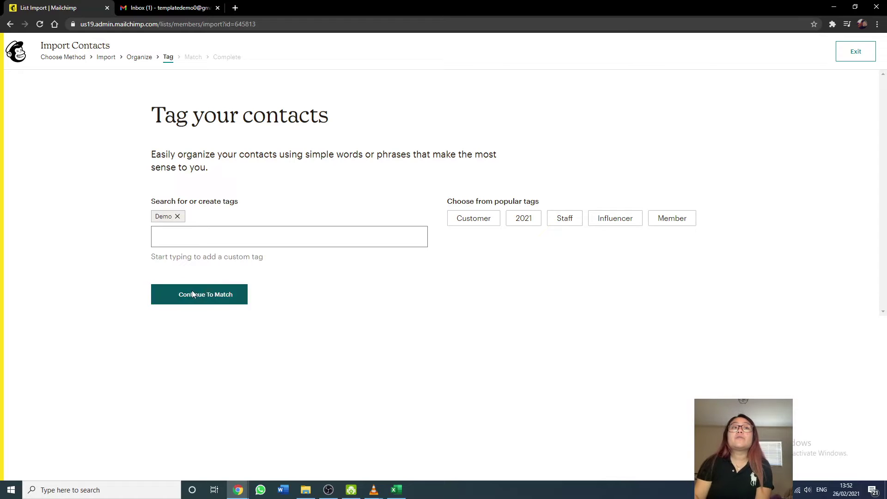
pyautogui.click(192, 291)
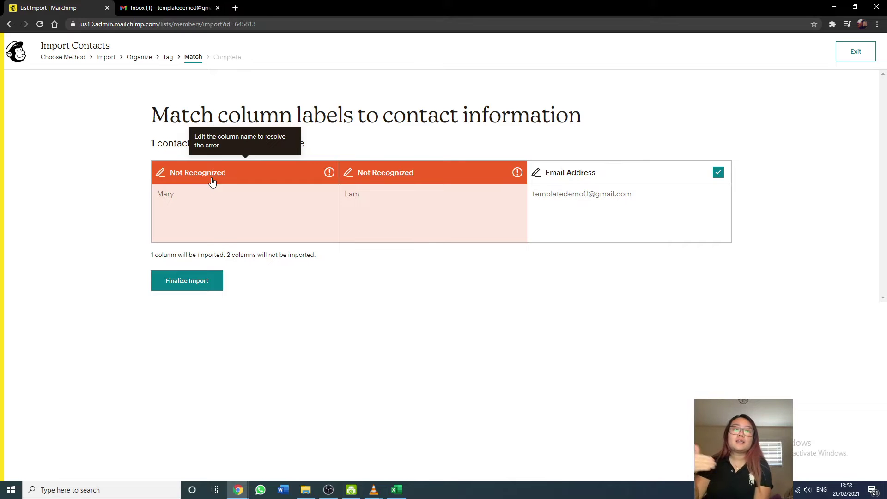
# Map the two unrecognized columns to First Name and Last Name, then finalize to review the import.
pyautogui.click(212, 181)
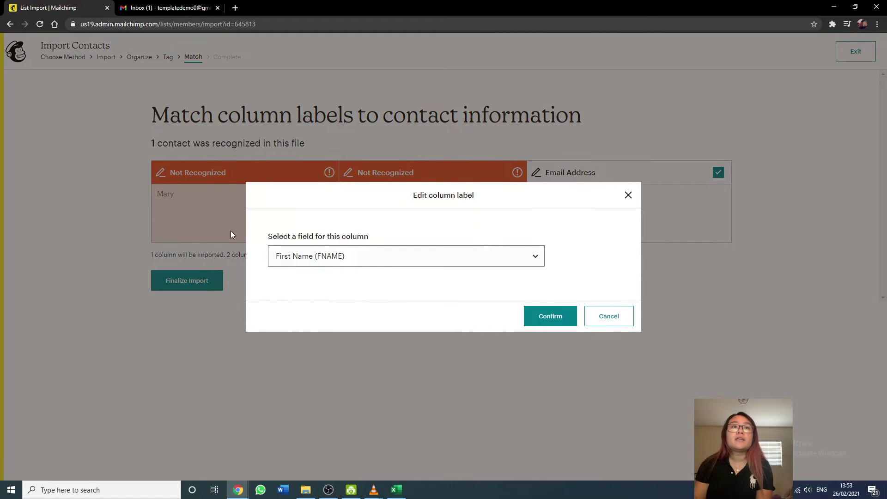
pyautogui.click(546, 320)
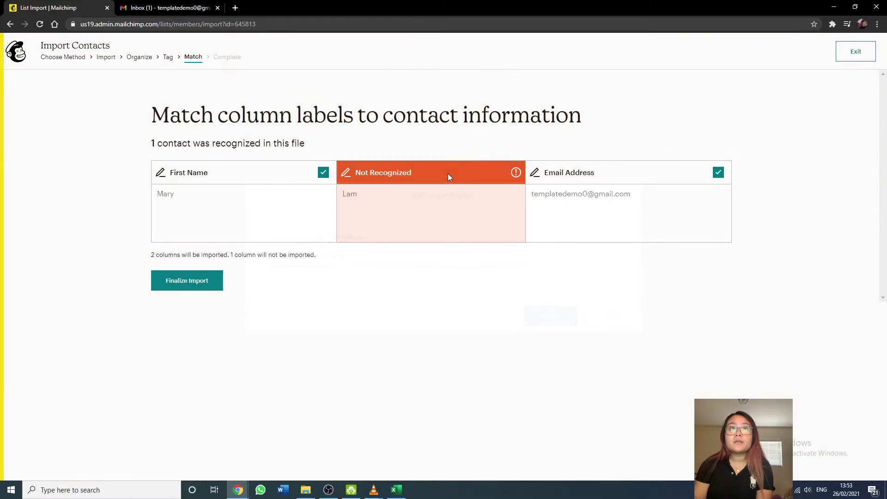
pyautogui.click(519, 173)
pyautogui.click(464, 260)
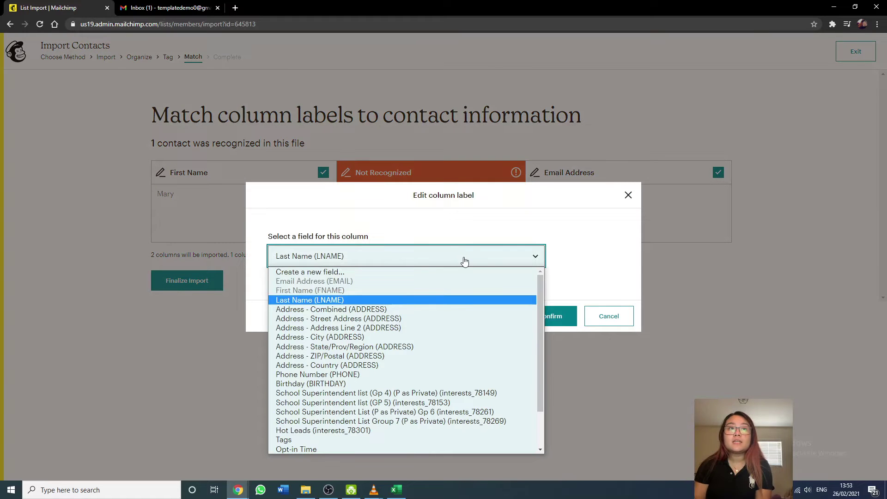
pyautogui.scroll(-2, 436, 370)
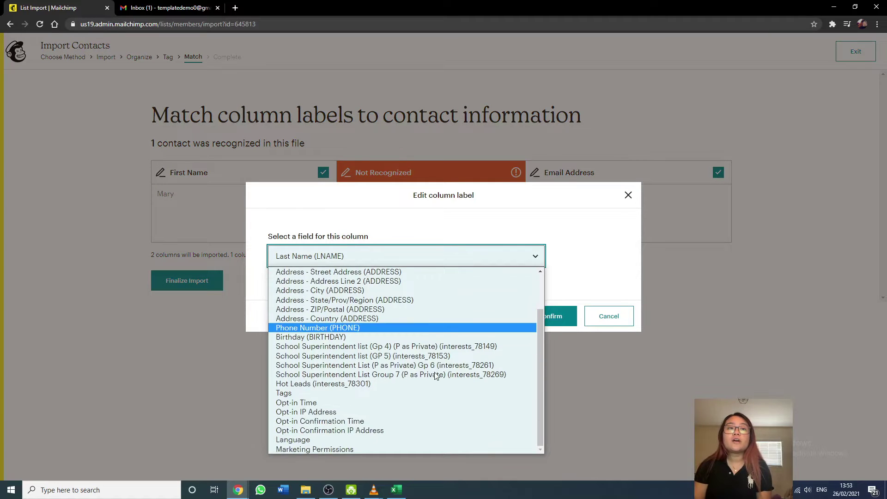
pyautogui.click(561, 310)
pyautogui.click(452, 173)
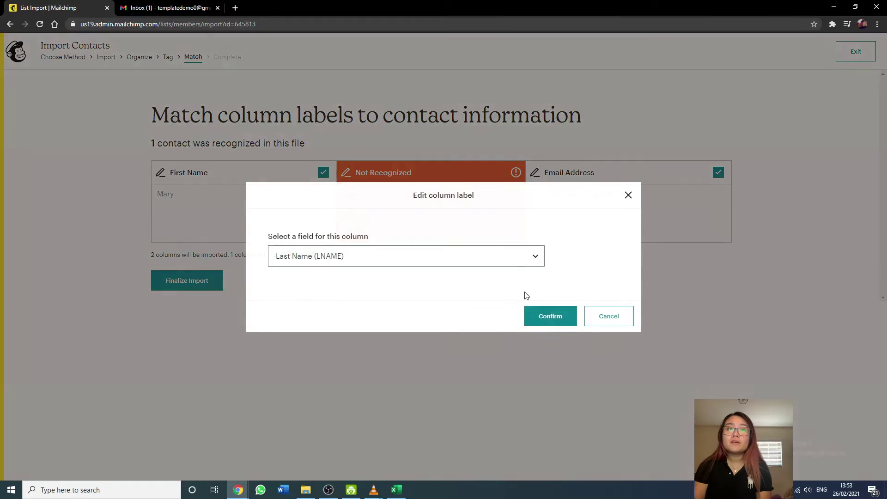
pyautogui.click(550, 315)
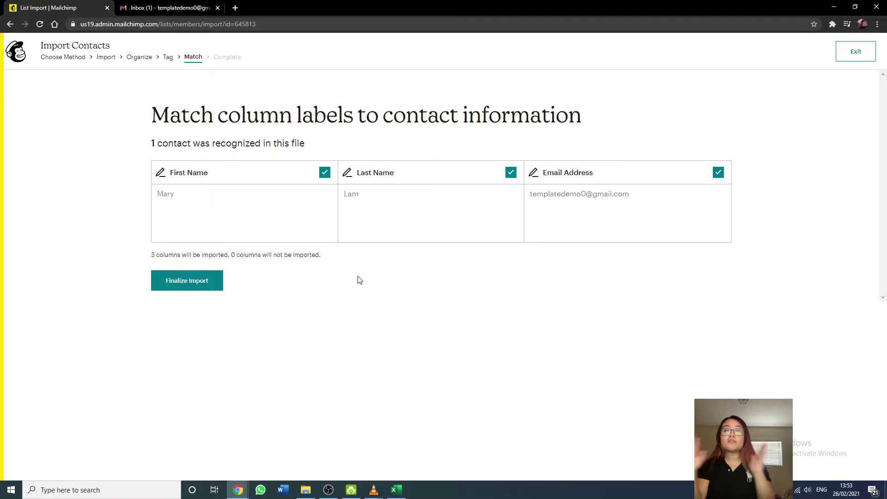
pyautogui.click(203, 283)
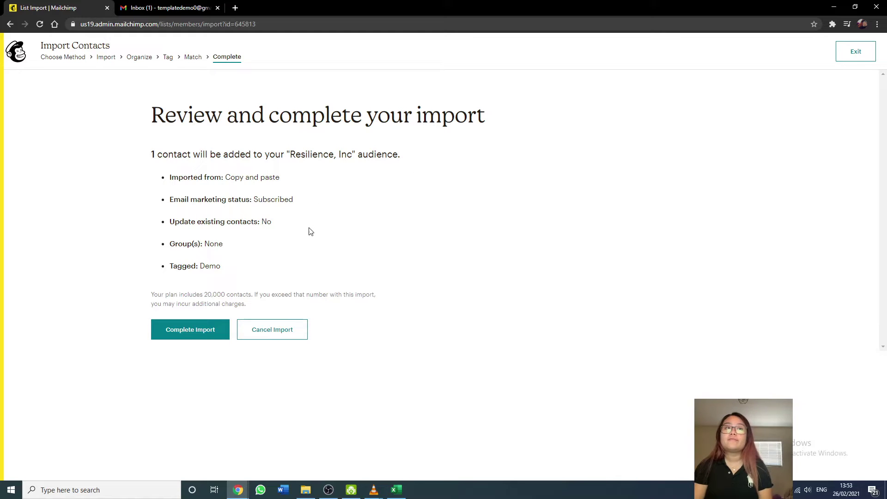
# Complete the import of 1 contact into Resilience, Inc and view the imported contacts.
pyautogui.click(188, 336)
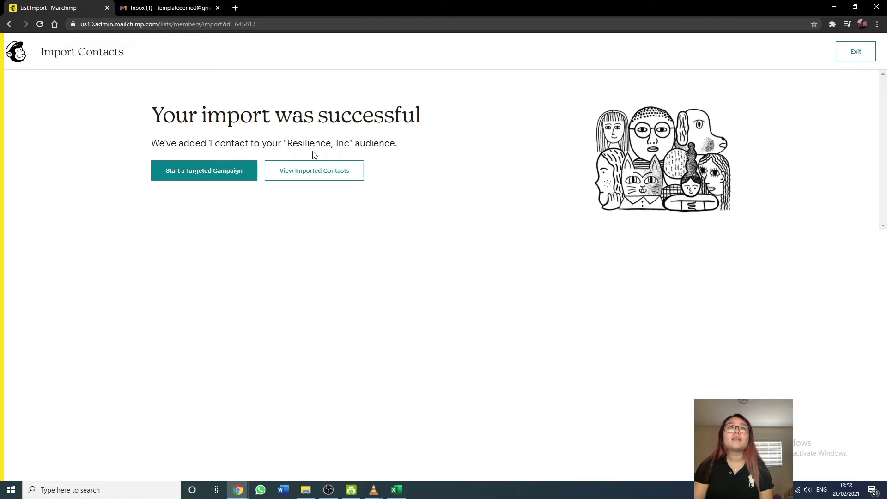
pyautogui.click(314, 171)
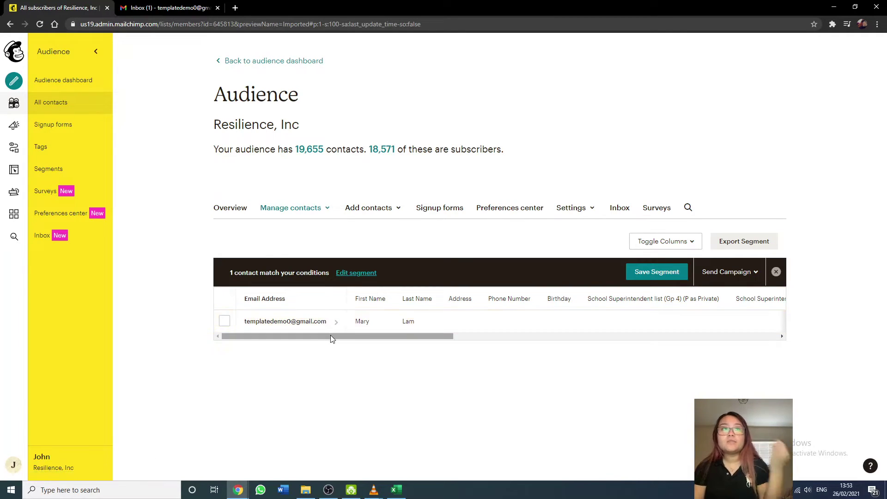
pyautogui.moveTo(331, 336); pyautogui.dragTo(617, 356)
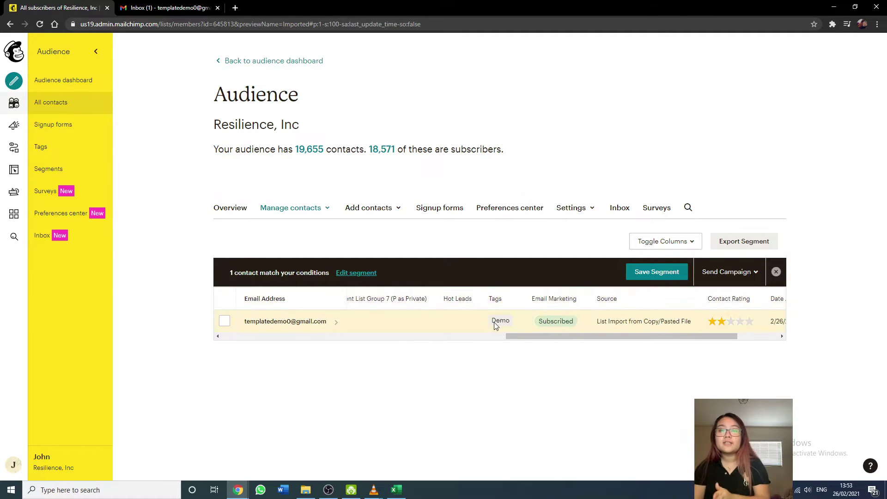
pyautogui.moveTo(535, 341); pyautogui.dragTo(312, 348)
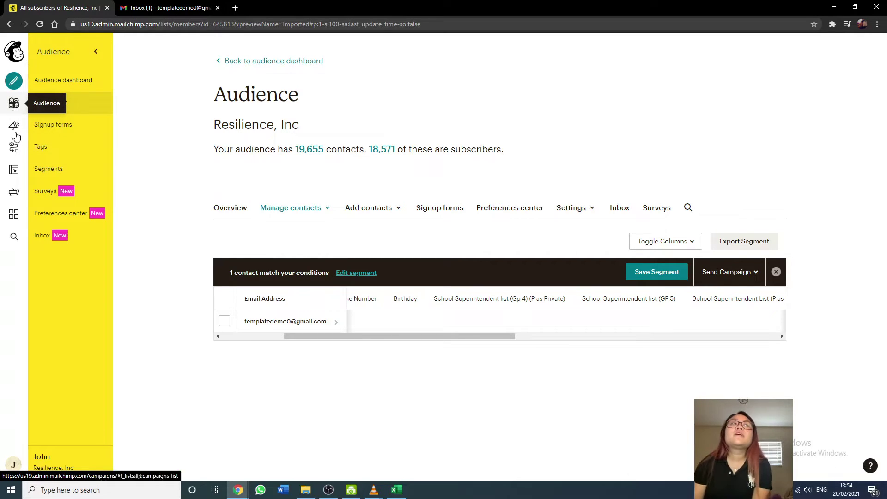
pyautogui.click(14, 127)
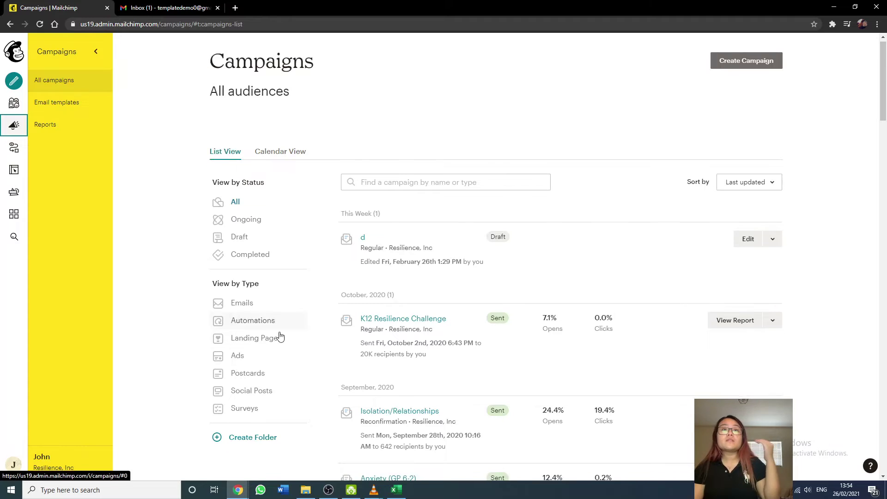
pyautogui.scroll(-4, 279, 336)
pyautogui.scroll(-2, 279, 336)
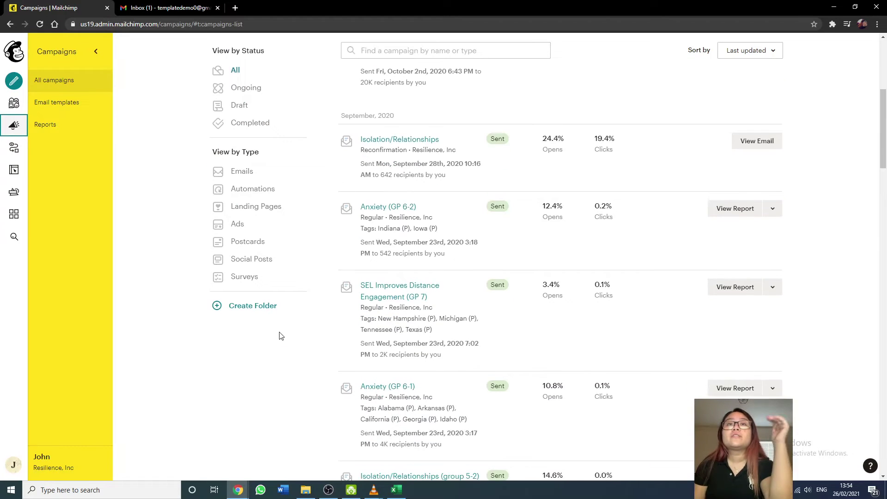
pyautogui.scroll(5, 745, 223)
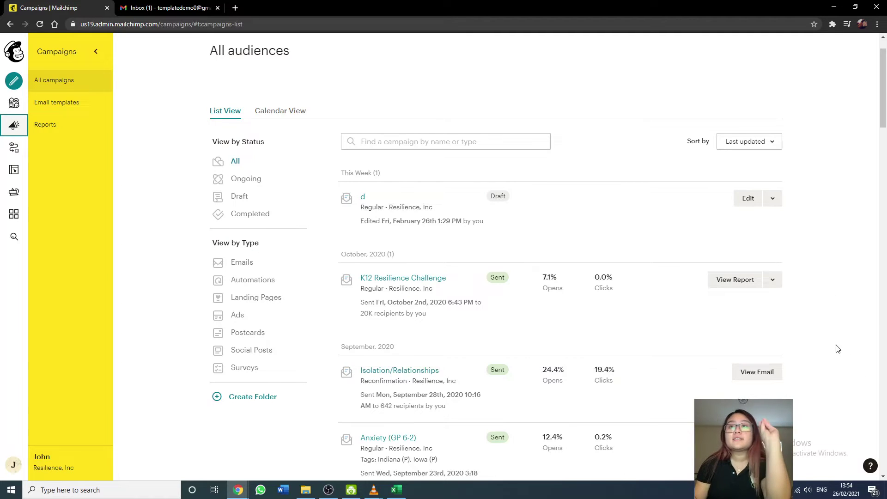
# Open the K12 Resilience Challenge report (20,331 recipients, 1,388 opens, 8 clicks) and scroll through it.
pyautogui.click(748, 287)
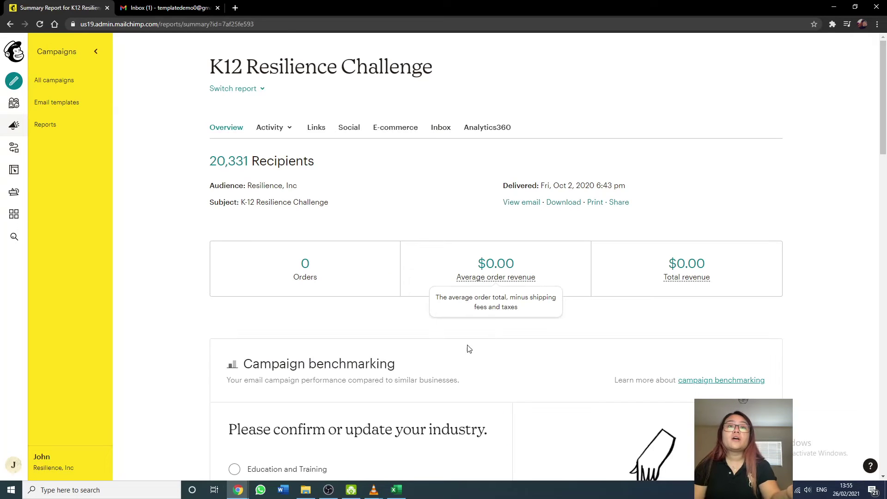
pyautogui.scroll(-4, 467, 352)
pyautogui.scroll(-4, 465, 354)
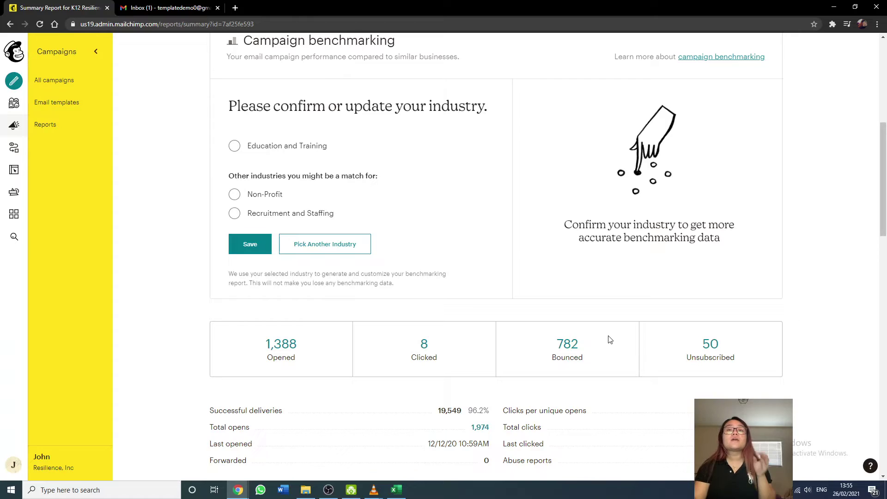
pyautogui.scroll(-1, 609, 339)
pyautogui.scroll(-2, 610, 340)
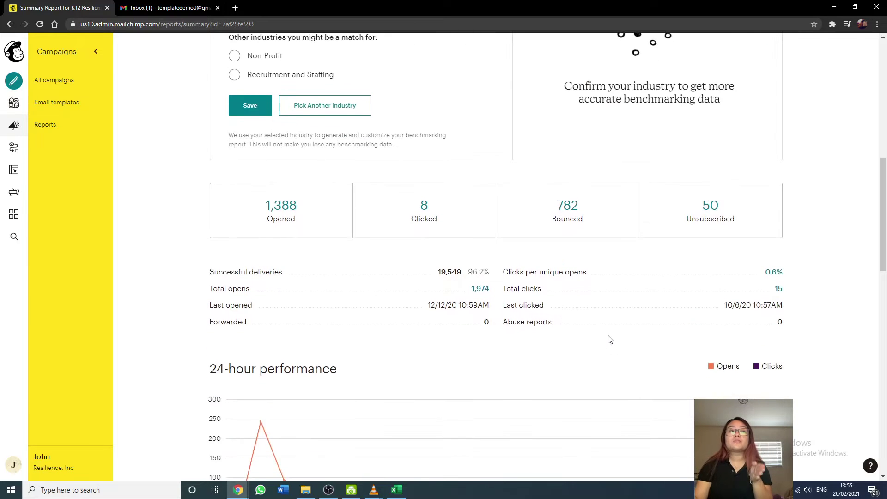
pyautogui.scroll(-1, 609, 340)
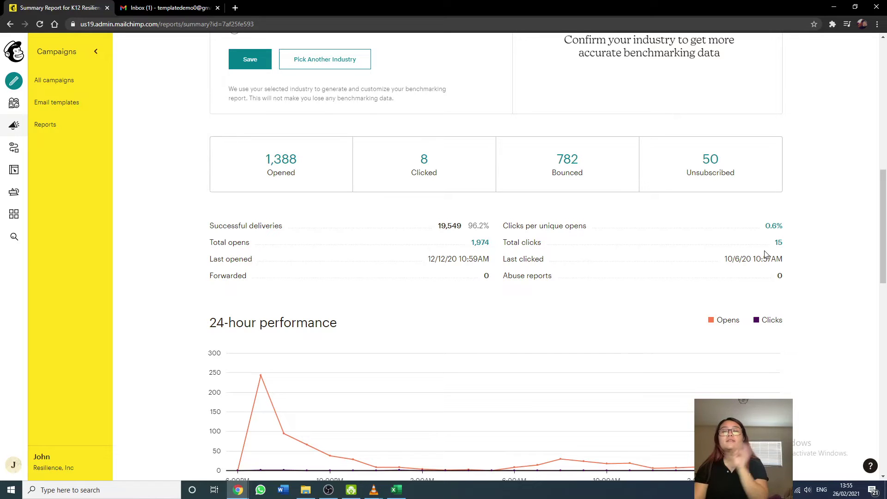
pyautogui.scroll(-4, 765, 254)
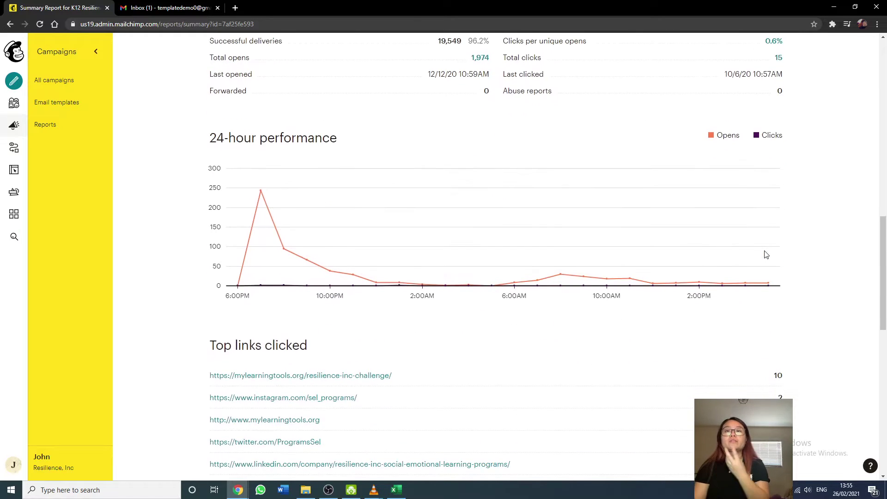
pyautogui.scroll(2, 765, 254)
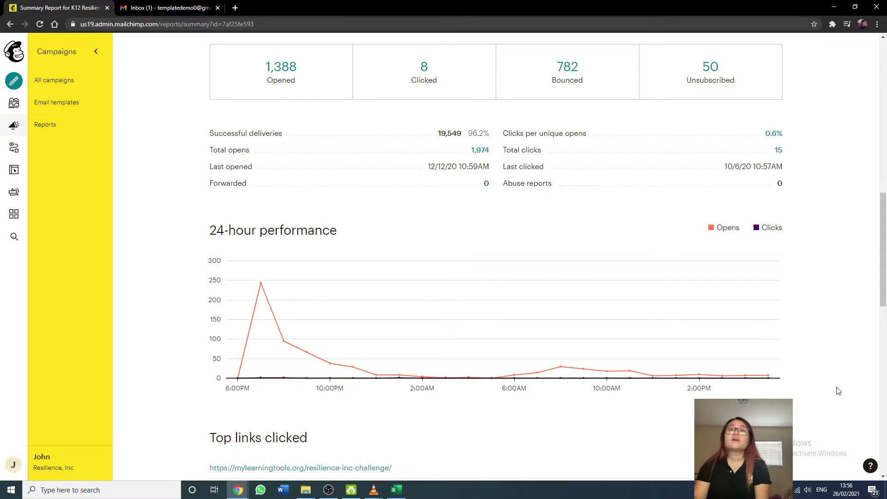
pyautogui.scroll(-3, 838, 391)
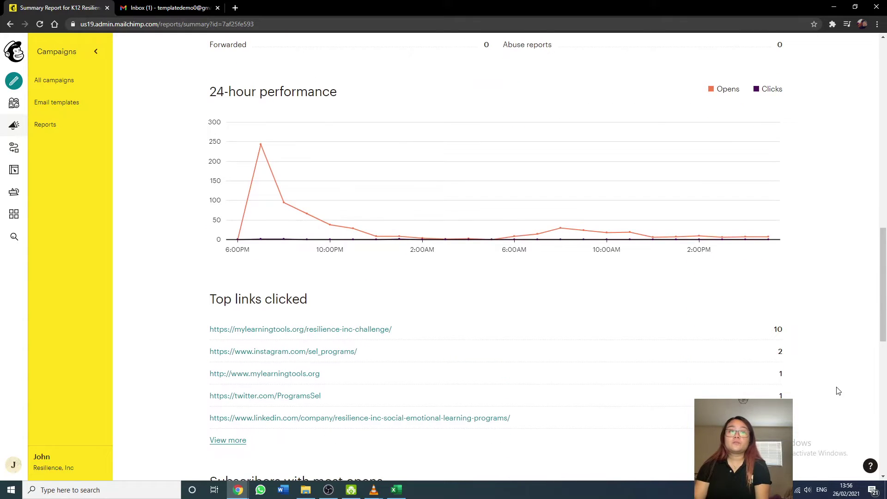
pyautogui.scroll(-6, 839, 391)
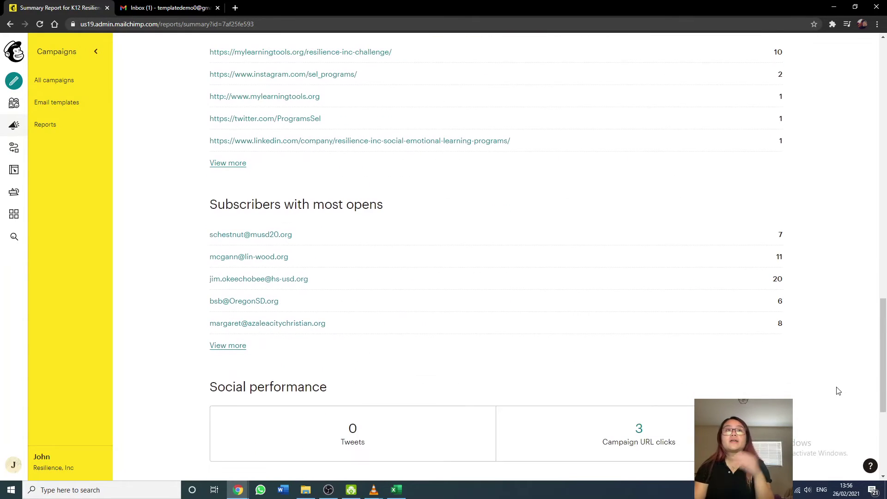
pyautogui.scroll(-5, 839, 392)
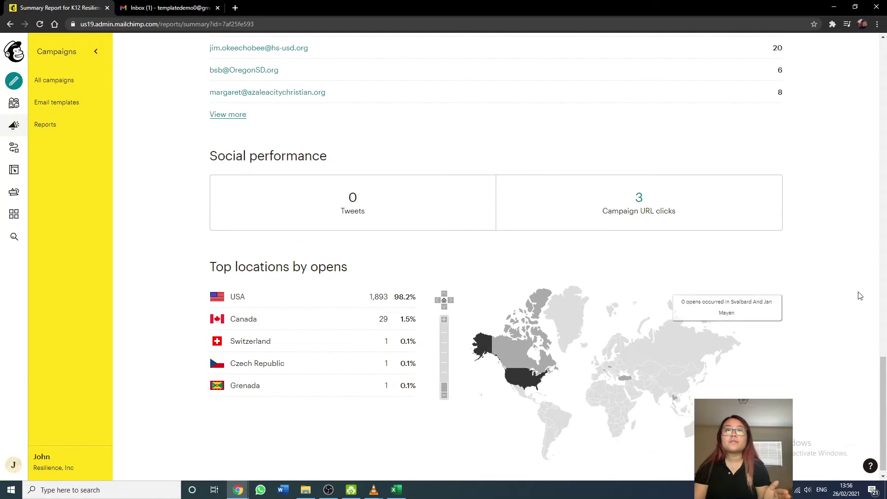
pyautogui.scroll(20, 856, 299)
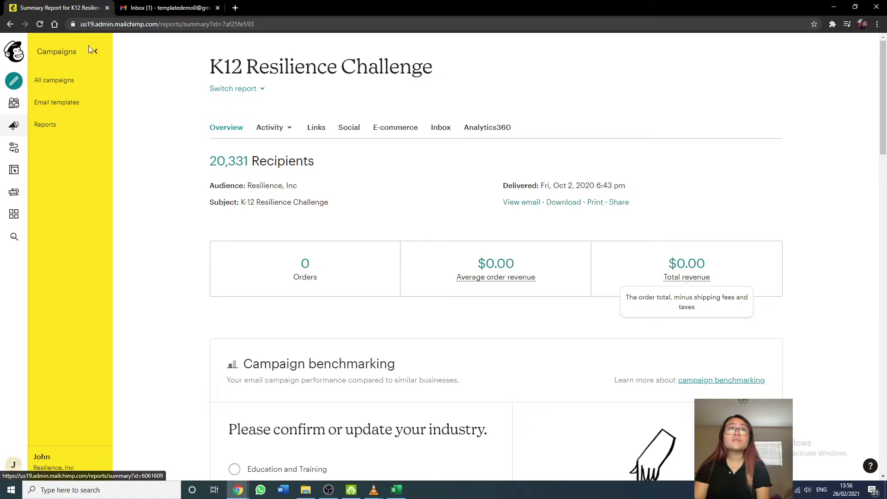
# Go back from the K12 report to the Campaigns list and scroll through it.
pyautogui.click(11, 27)
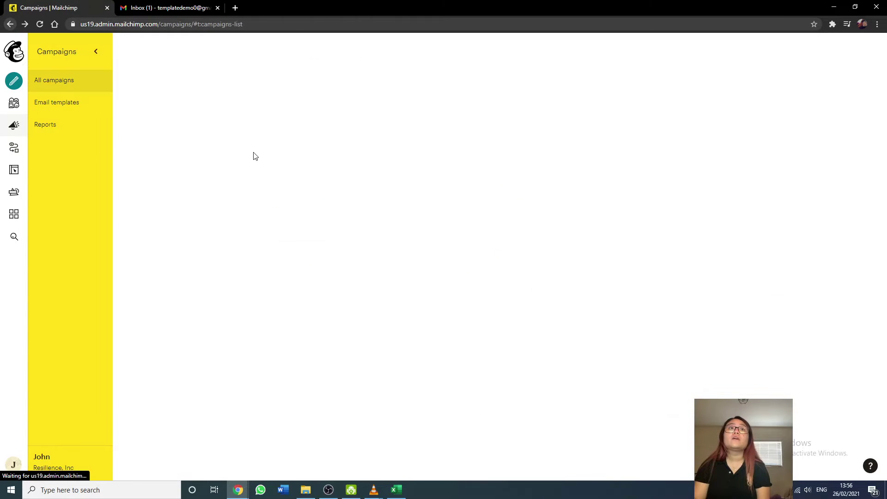
pyautogui.scroll(-2, 194, 231)
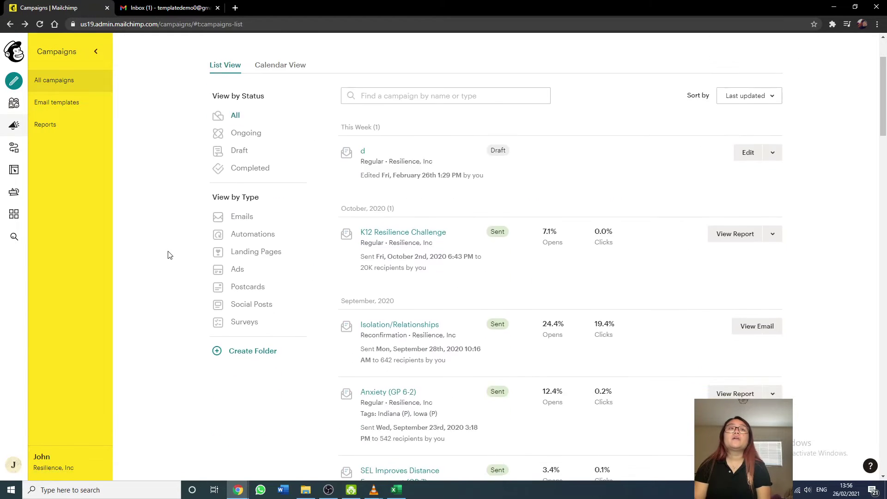
pyautogui.scroll(1, 188, 251)
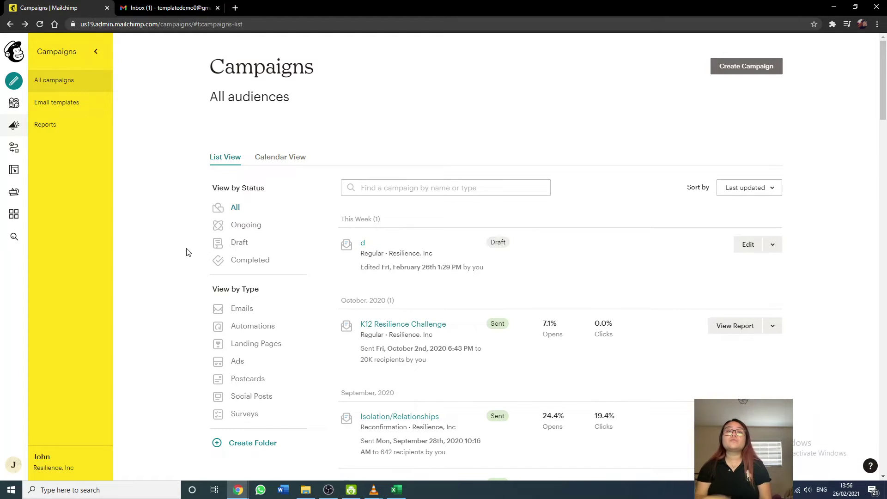
pyautogui.scroll(-1, 187, 251)
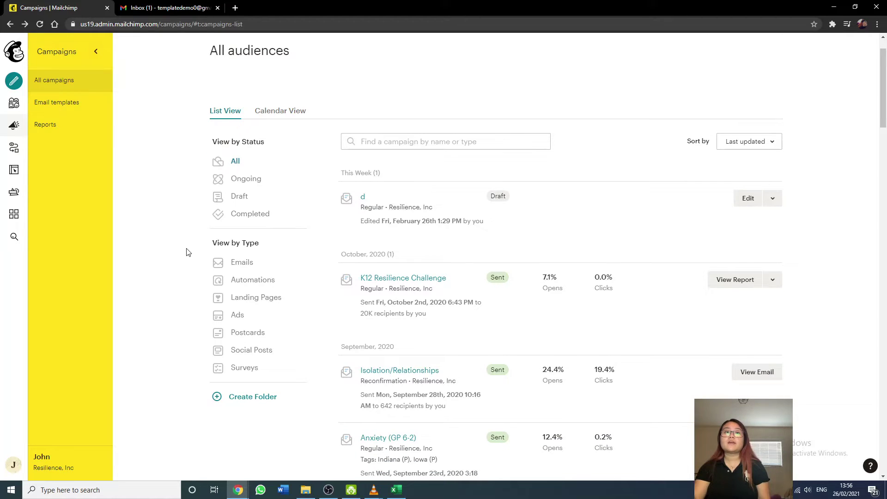
pyautogui.scroll(-1, 187, 251)
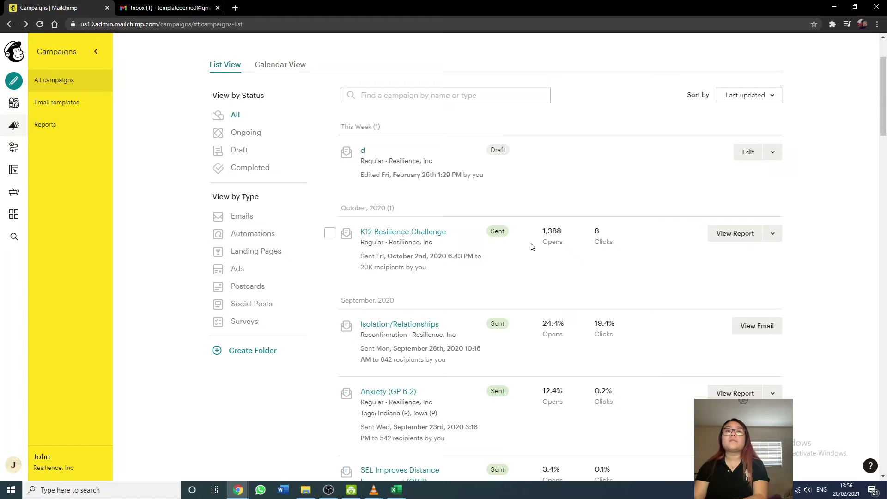
# Show the K12 Resilience Challenge's actions menu, dismiss it, and return to the top.
pyautogui.click(773, 233)
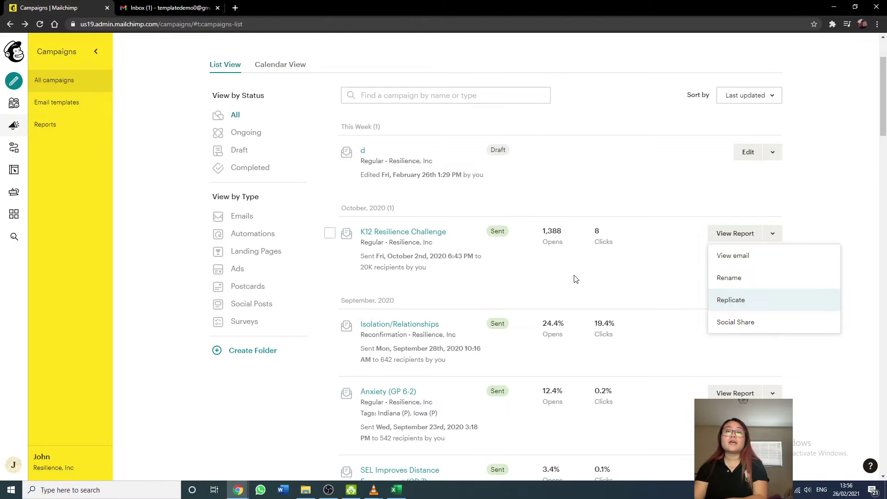
pyautogui.click(587, 281)
pyautogui.scroll(-2, 595, 285)
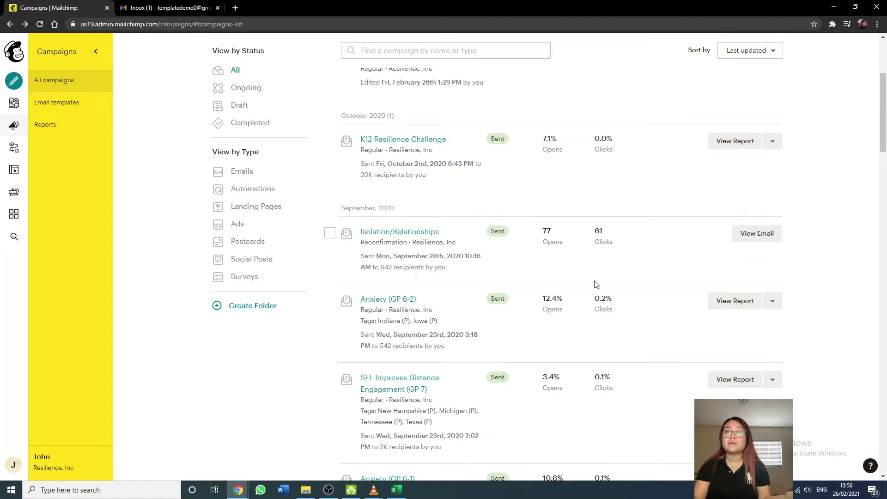
pyautogui.scroll(2, 595, 284)
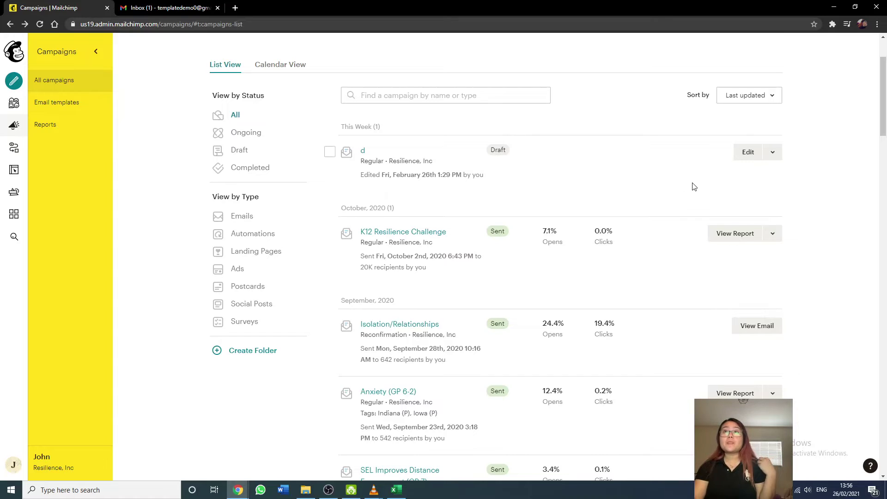
pyautogui.scroll(2, 745, 99)
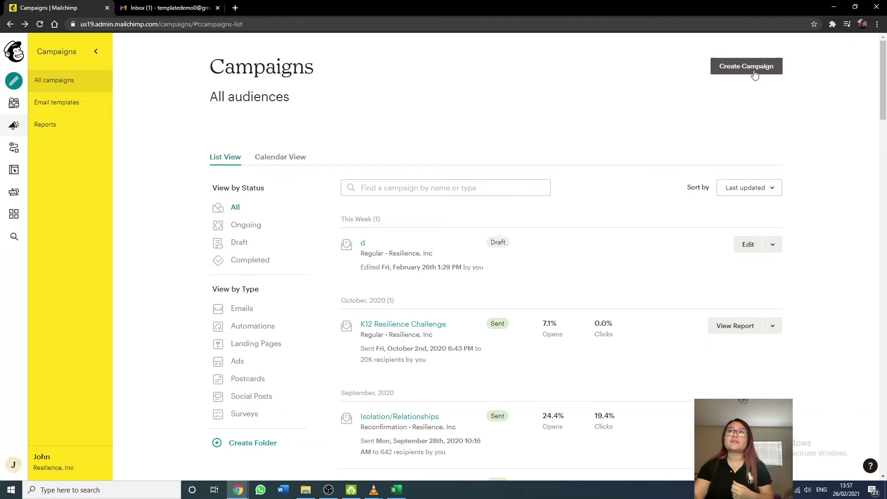
# Create a new regular email campaign named 'Demo'.
pyautogui.click(754, 74)
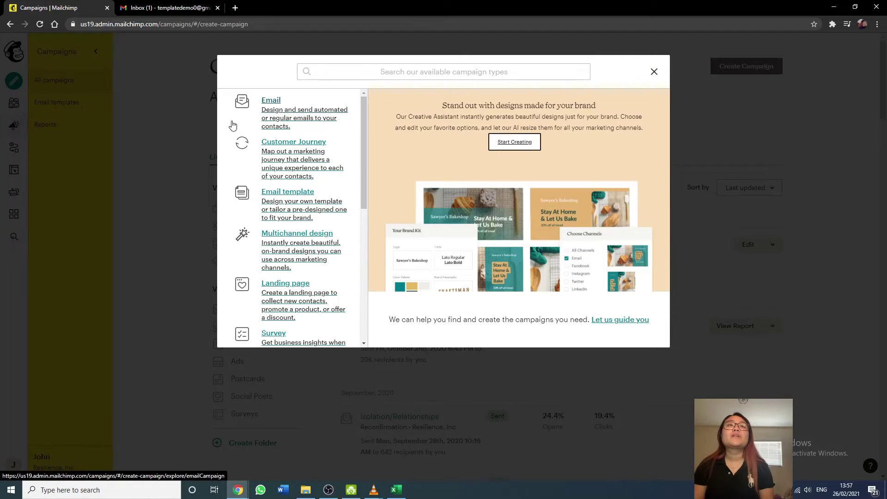
pyautogui.click(248, 112)
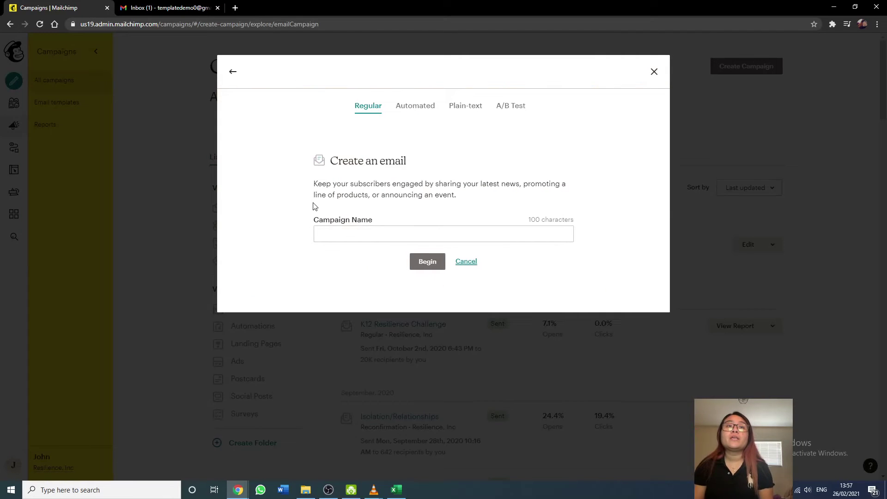
pyautogui.click(330, 227)
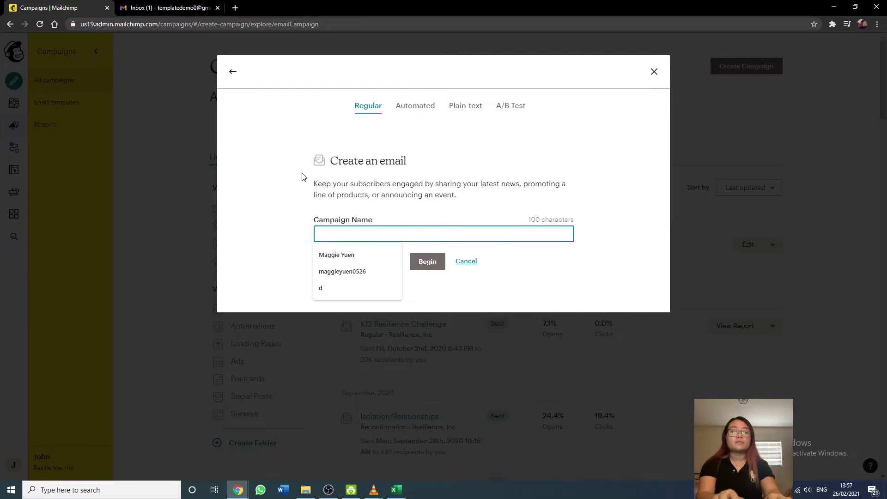
pyautogui.write('Demo')
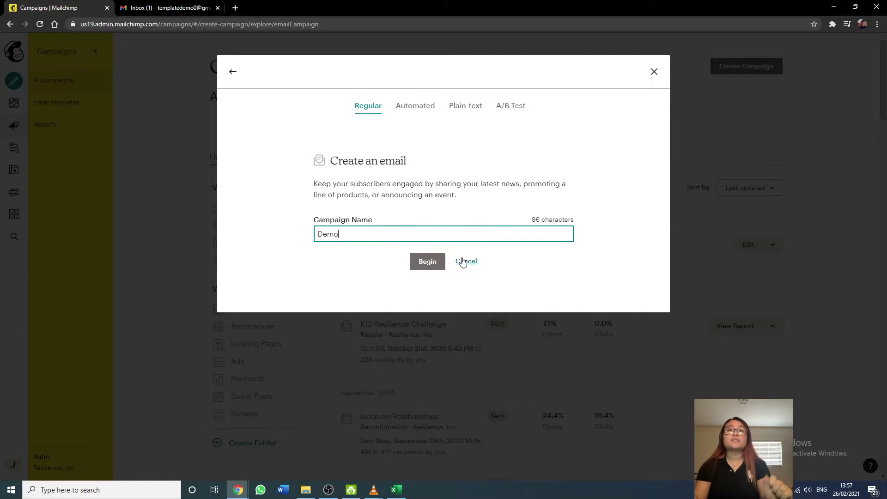
pyautogui.click(434, 263)
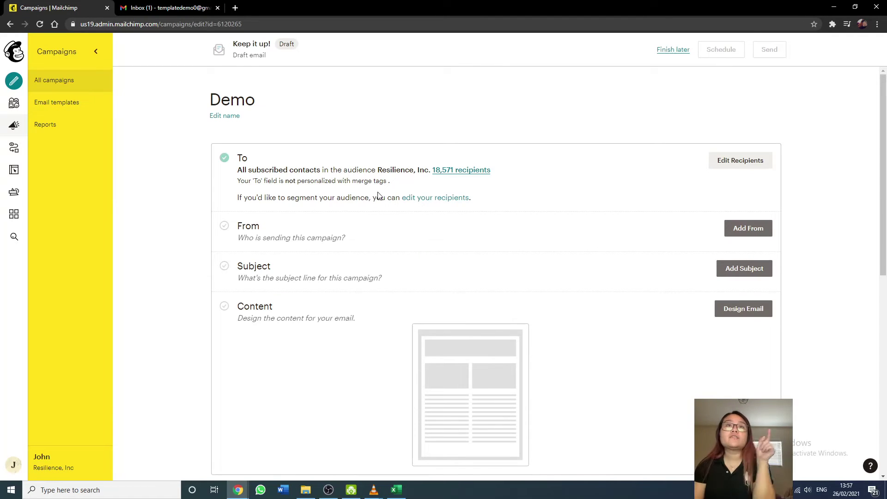
# Set the recipients to the Demo tag in the Resilience, Inc. audience and save.
pyautogui.click(765, 163)
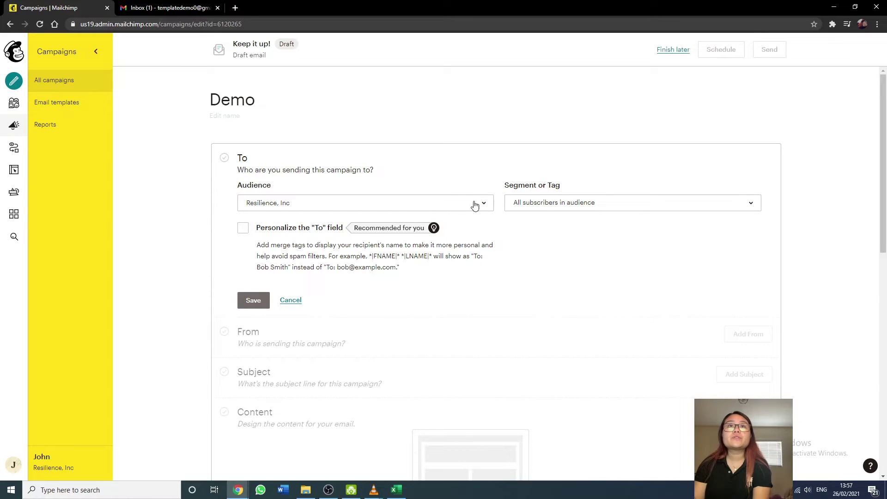
pyautogui.click(541, 204)
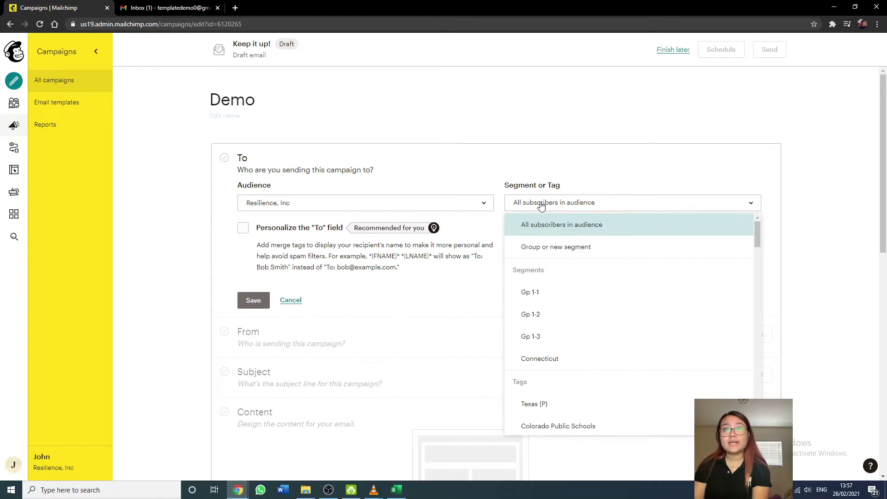
pyautogui.scroll(-9, 546, 277)
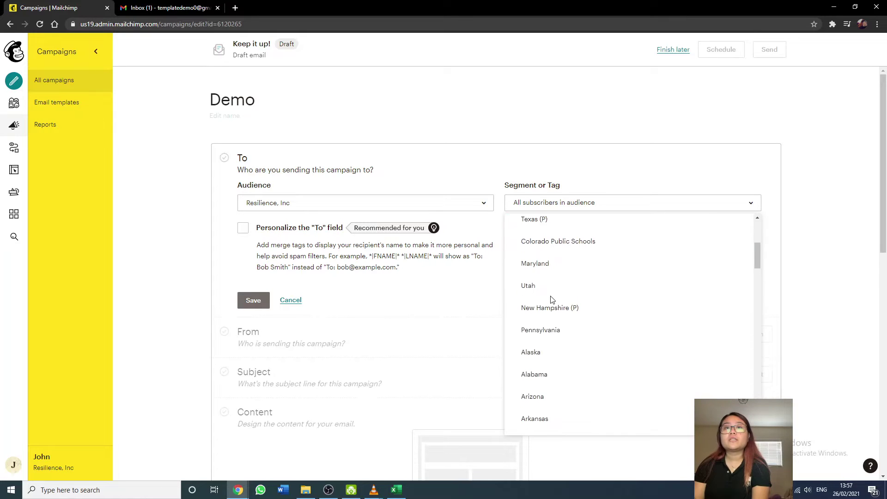
pyautogui.scroll(-6, 551, 300)
pyautogui.scroll(6, 551, 300)
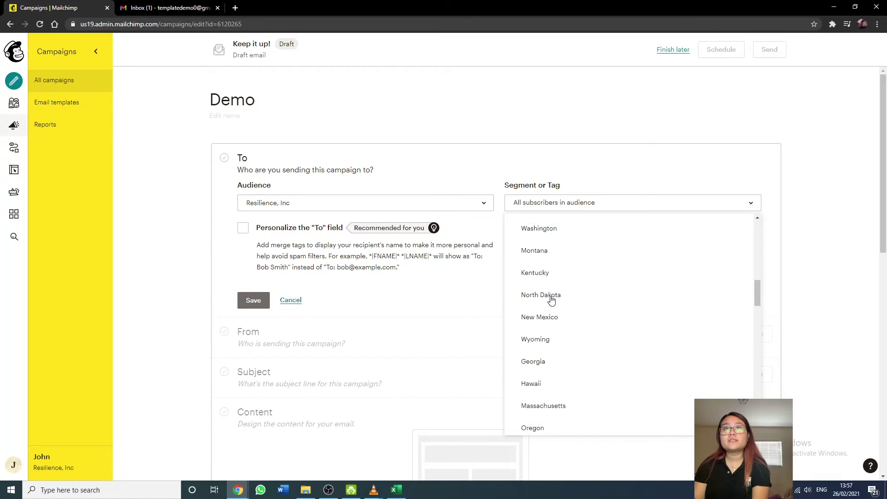
pyautogui.scroll(1, 551, 300)
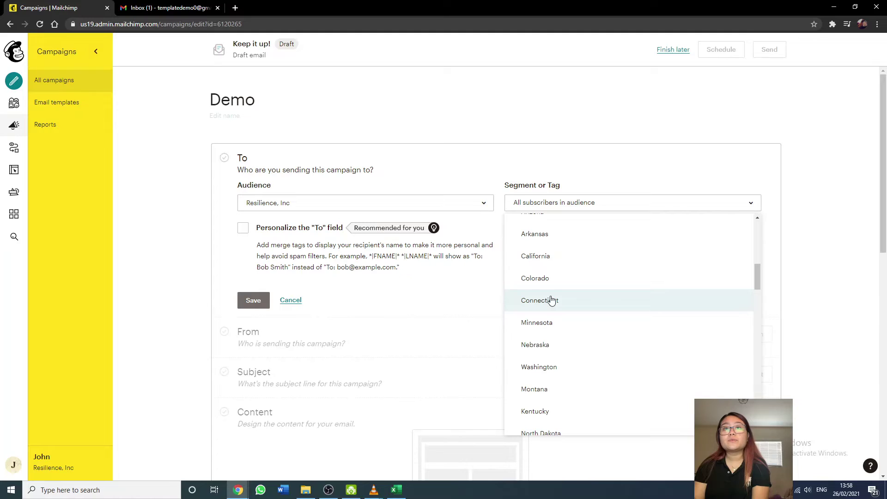
pyautogui.scroll(8, 551, 301)
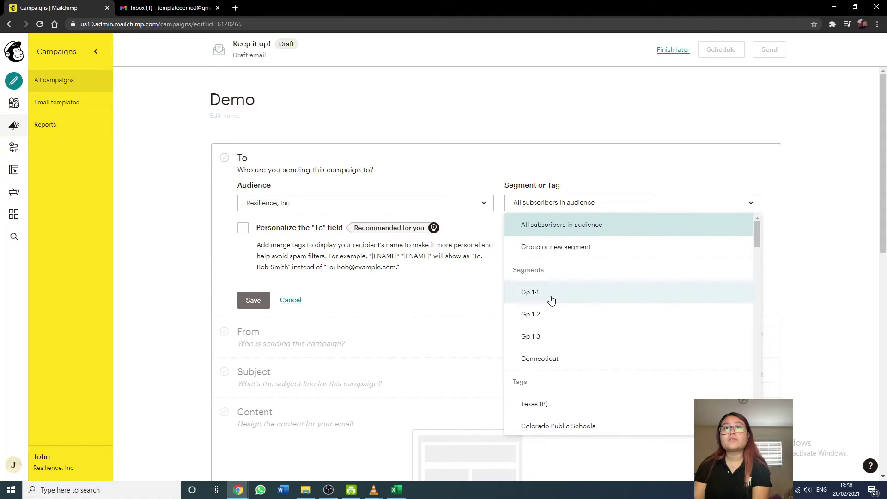
pyautogui.scroll(-10, 551, 300)
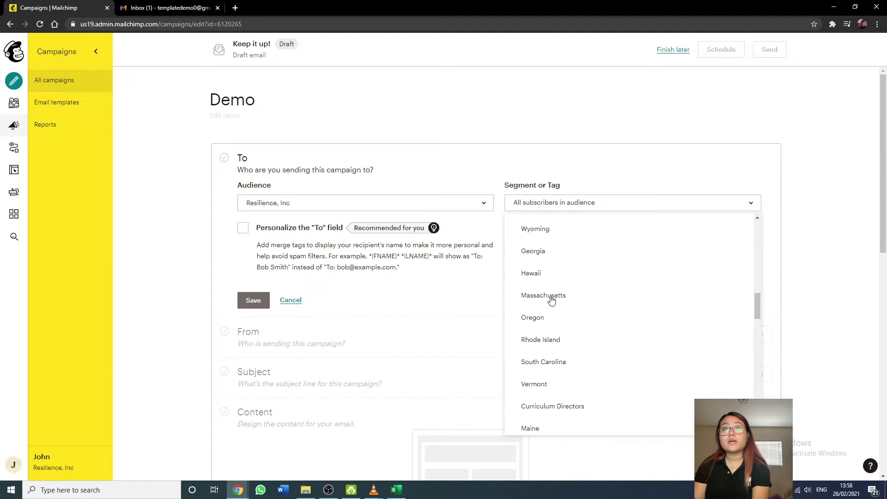
pyautogui.scroll(-10, 551, 300)
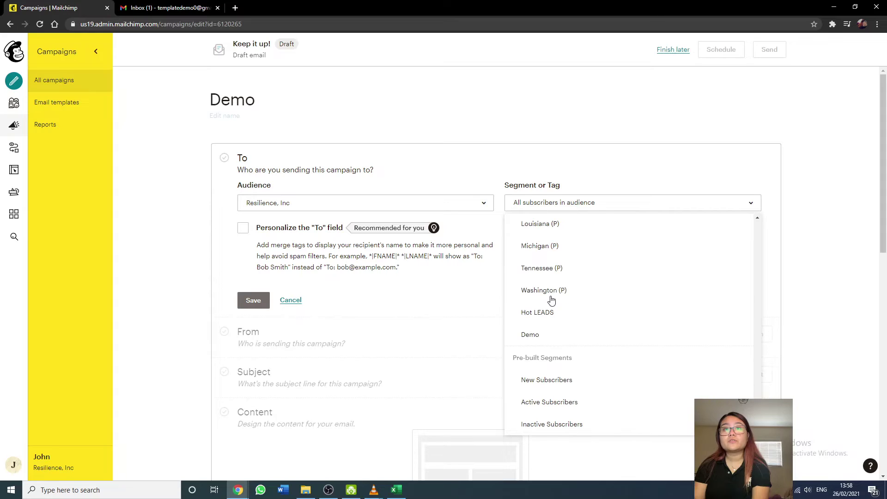
pyautogui.click(536, 334)
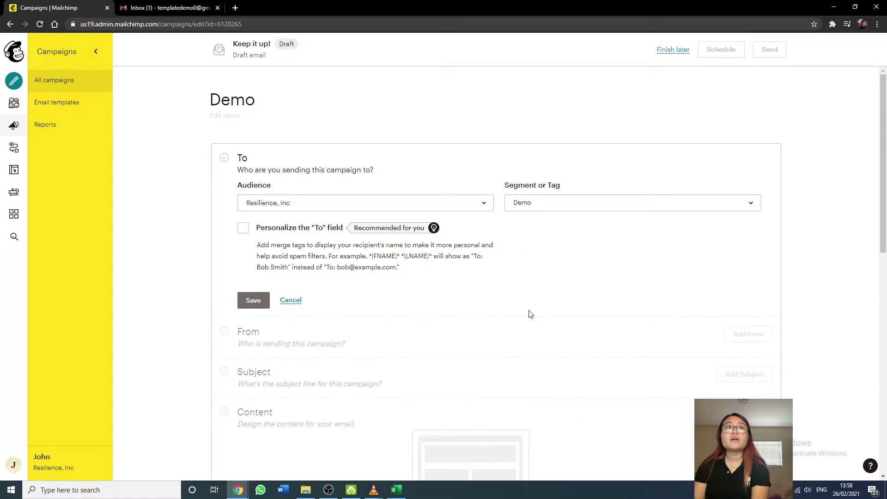
pyautogui.click(241, 304)
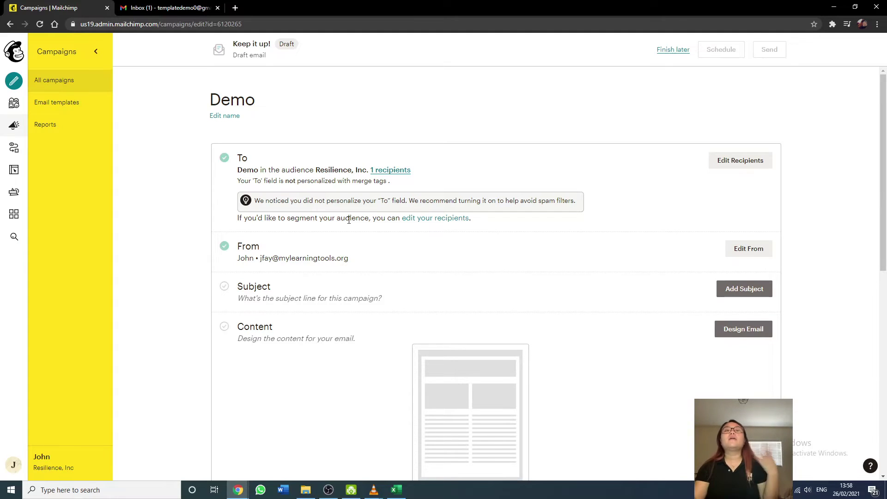
# Keep the existing sender name and address in the From section.
pyautogui.click(734, 252)
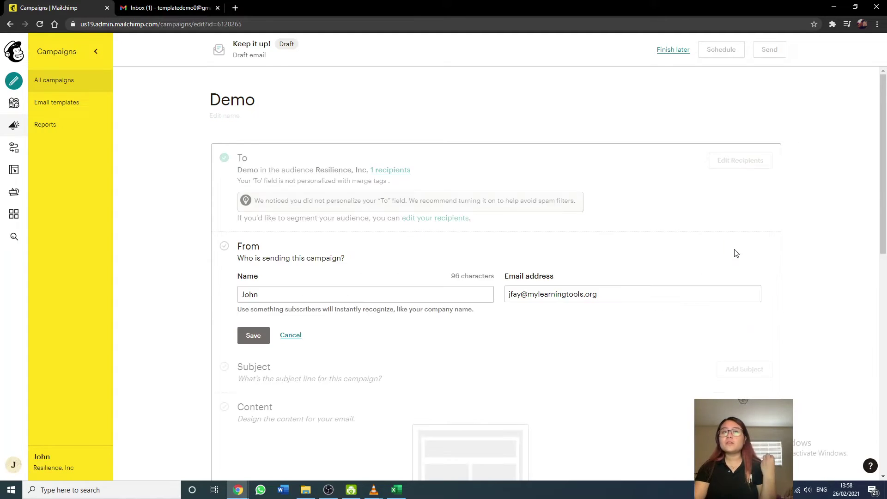
pyautogui.scroll(-1, 706, 260)
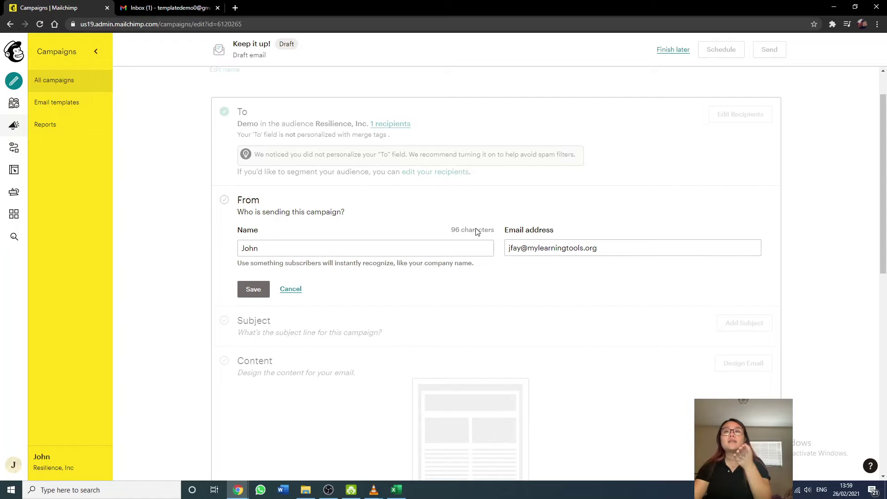
pyautogui.click(259, 292)
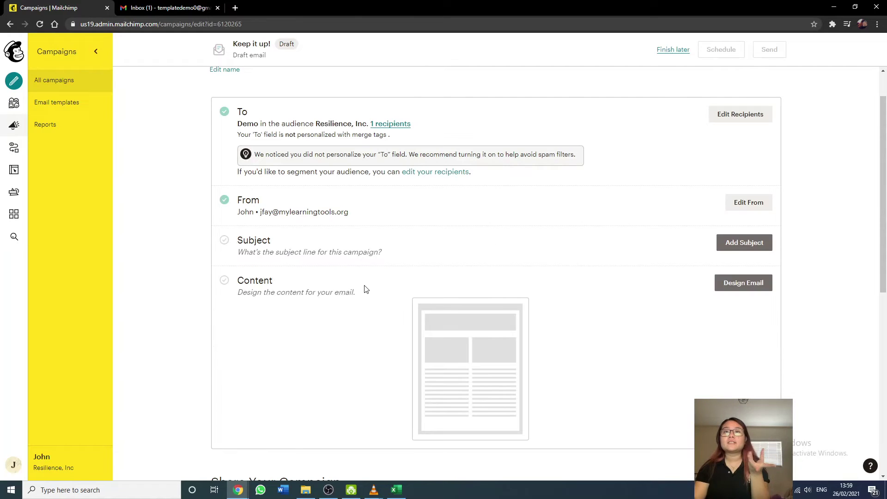
# Set and save the campaign subject line 'Demo'.
pyautogui.click(734, 245)
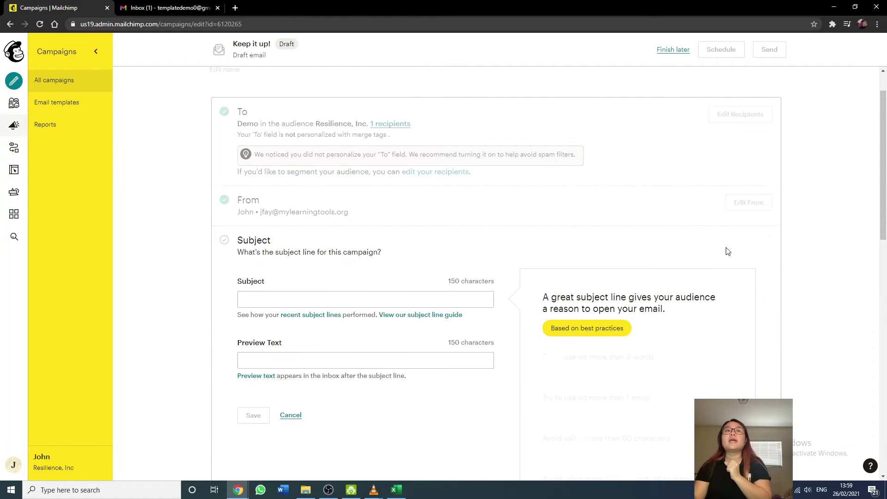
pyautogui.scroll(-2, 380, 313)
pyautogui.click(369, 205)
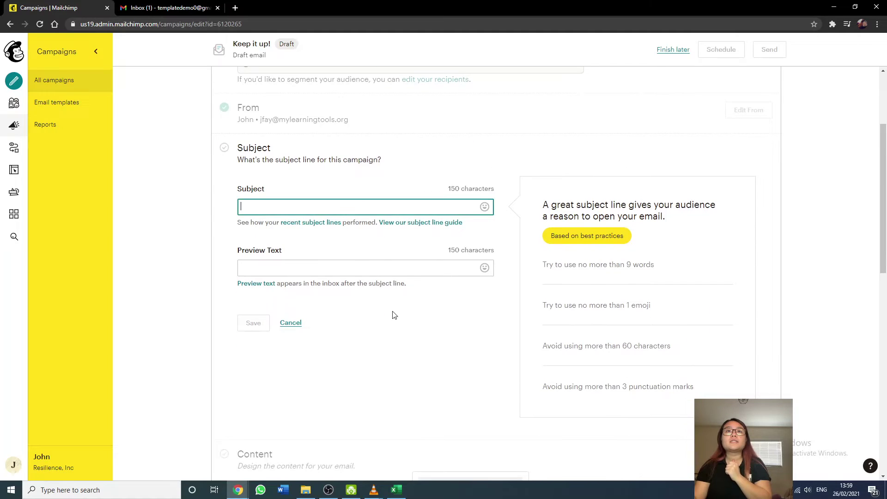
pyautogui.scroll(3, 394, 314)
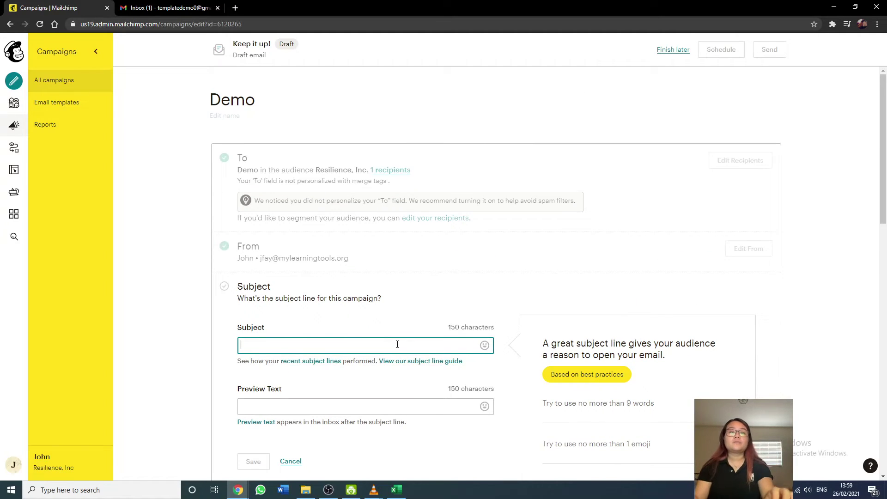
pyautogui.write('Demo')
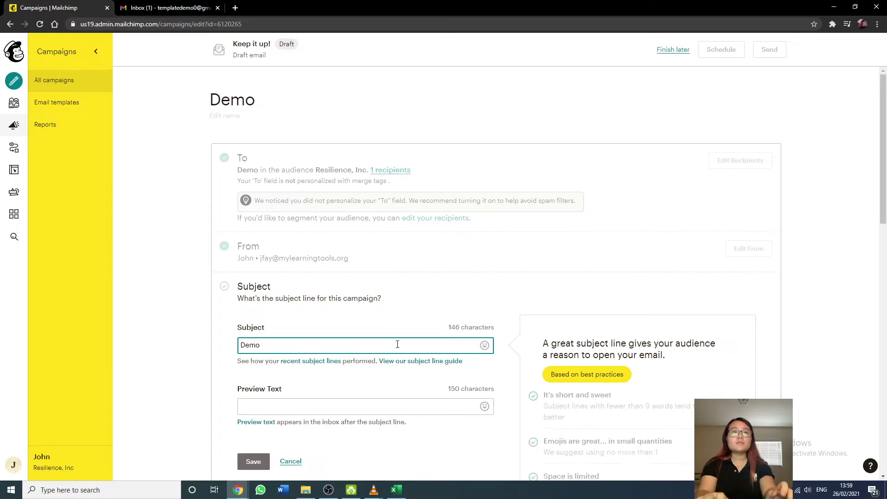
pyautogui.scroll(-1, 194, 309)
pyautogui.scroll(1, 167, 309)
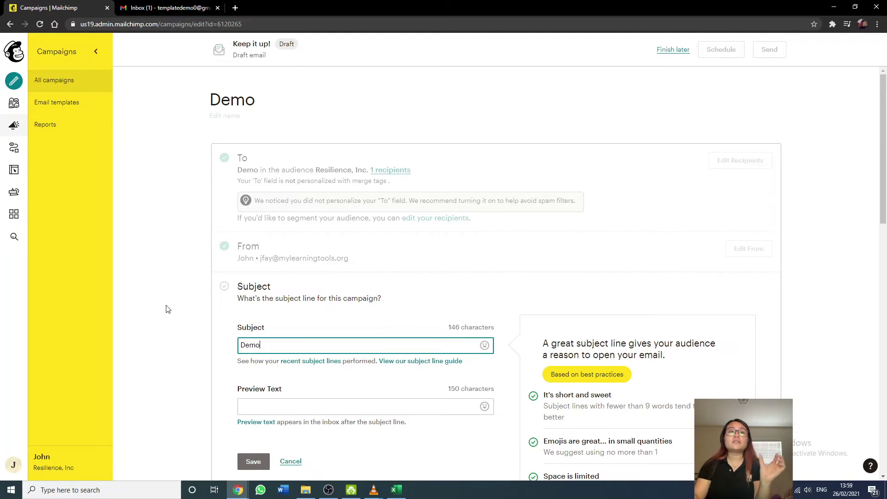
pyautogui.scroll(-1, 168, 309)
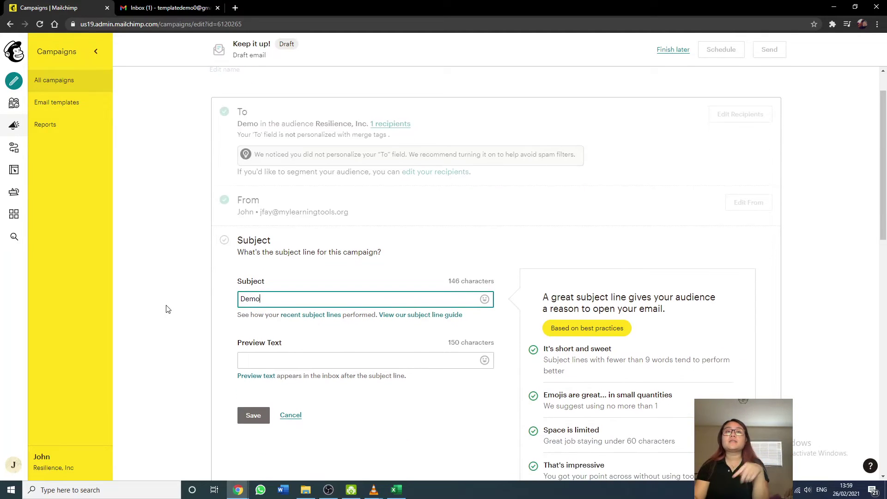
pyautogui.click(248, 417)
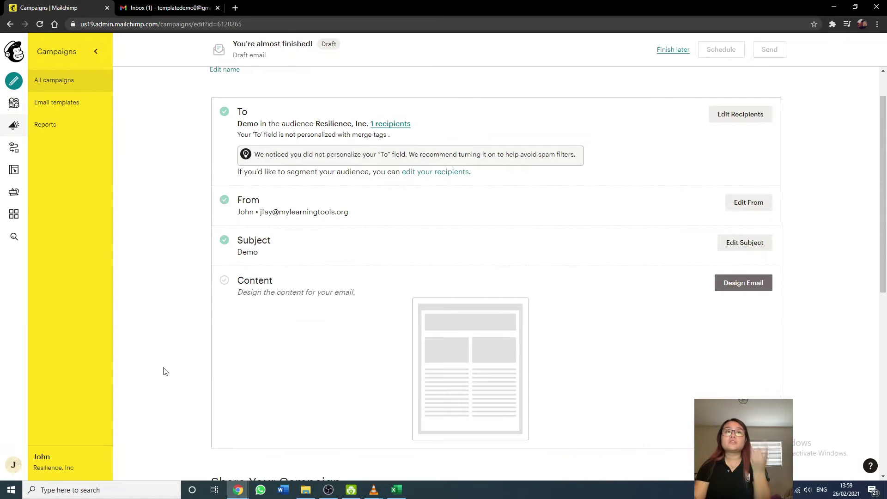
# Start the email design with the Classic Builder to reach the template choices.
pyautogui.click(766, 289)
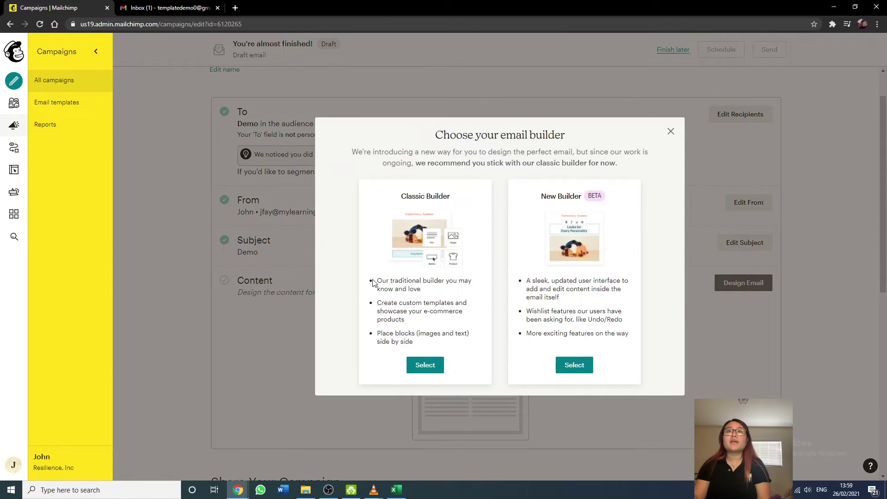
pyautogui.click(416, 365)
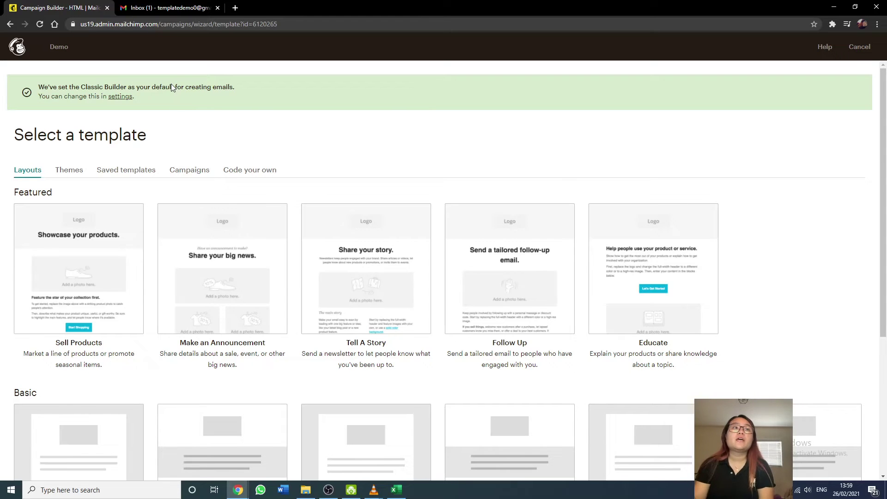
# Use the past campaign SEL Improves Distance Engagement (GP 7) as the email's design.
pyautogui.scroll(-5, 175, 309)
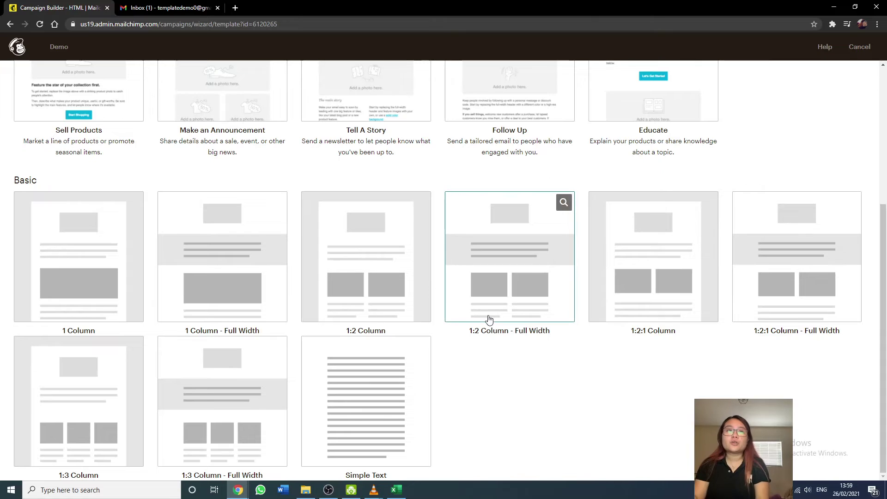
pyautogui.scroll(4, 494, 314)
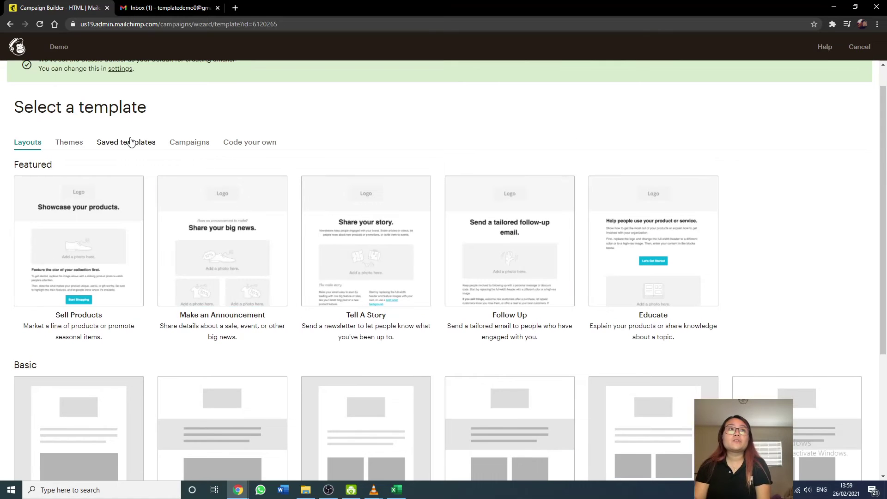
pyautogui.click(146, 146)
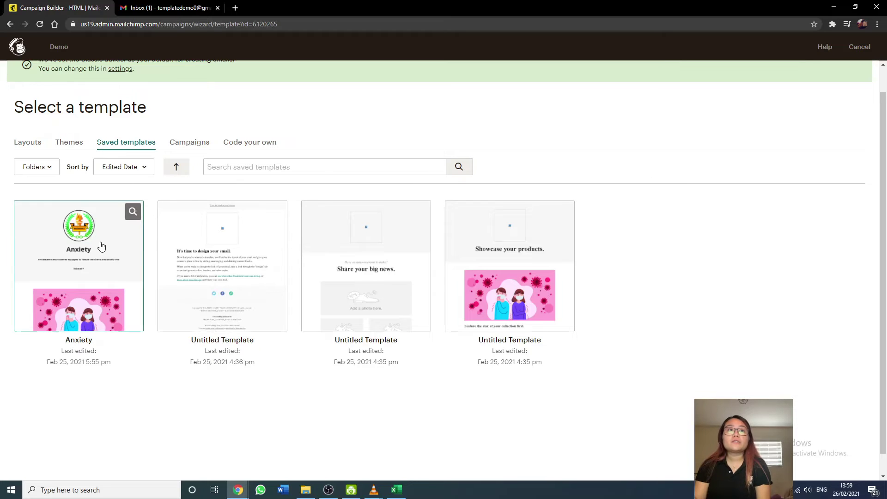
pyautogui.click(204, 143)
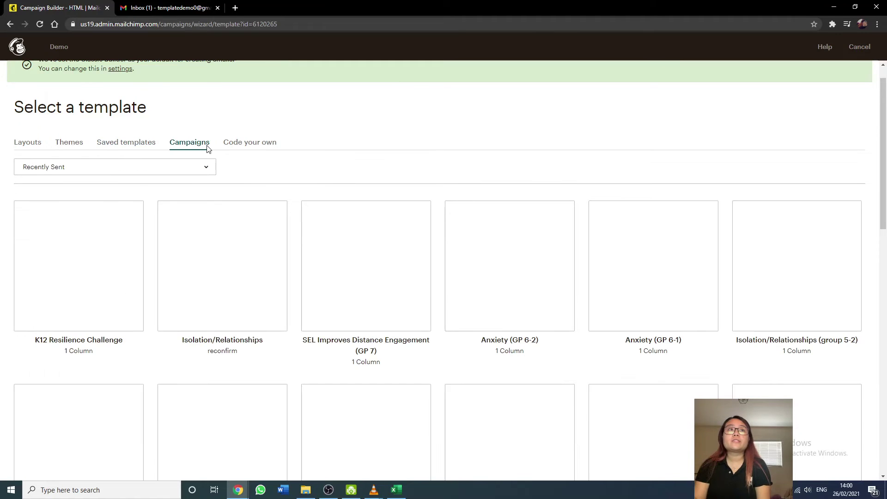
pyautogui.scroll(-13, 437, 262)
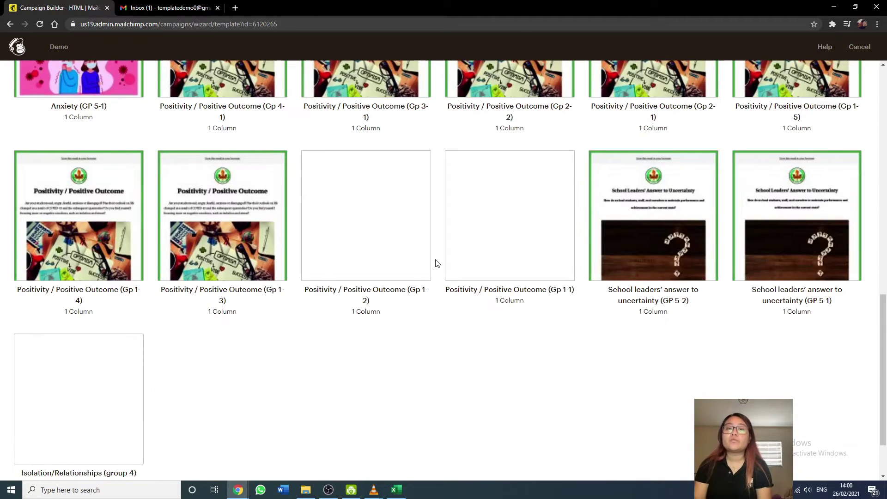
pyautogui.scroll(5, 243, 280)
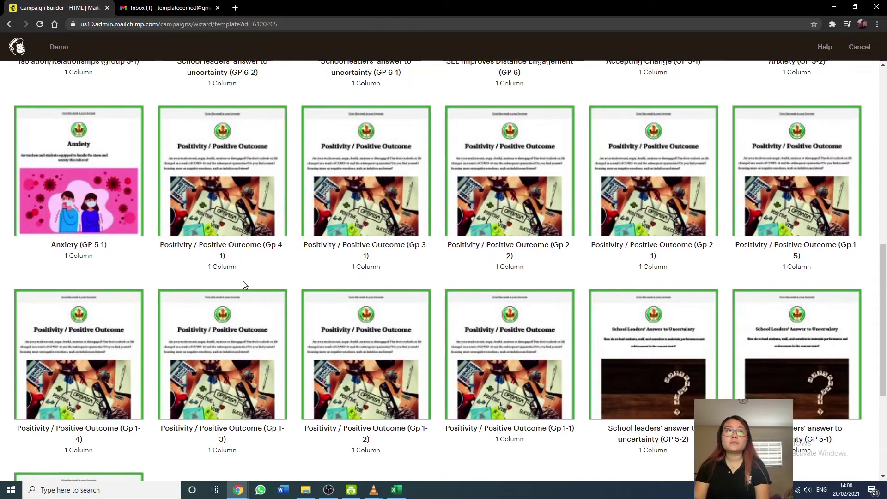
pyautogui.scroll(7, 243, 281)
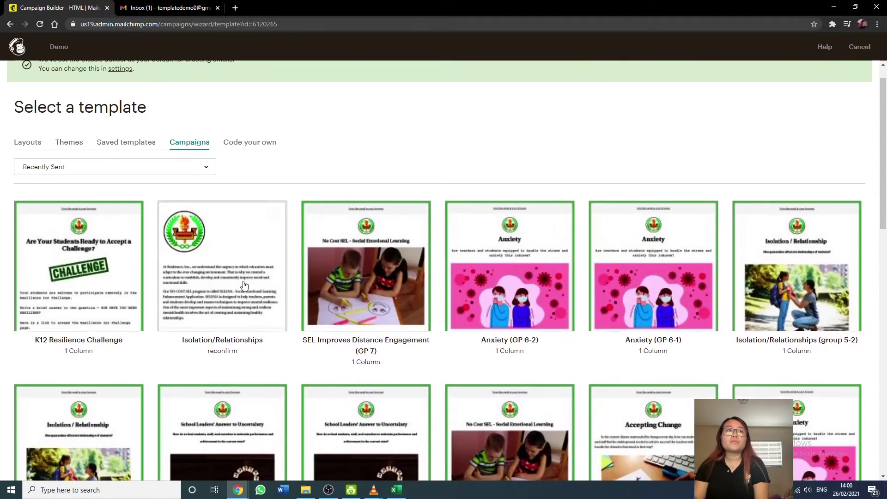
pyautogui.scroll(-1, 244, 286)
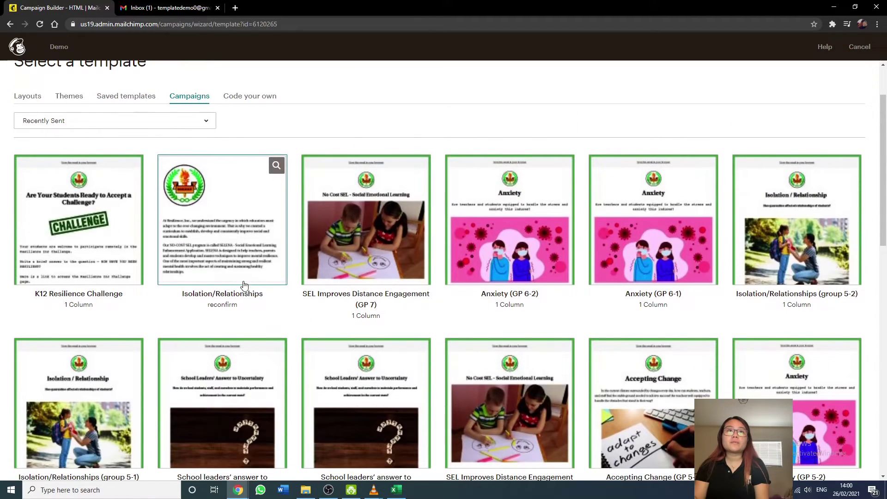
pyautogui.click(342, 256)
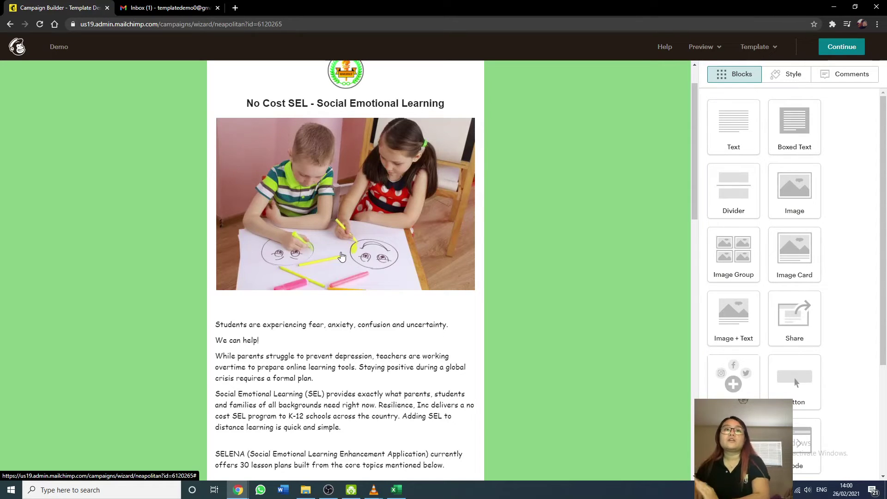
# Undo the accidental 'h' over the SELENA paragraph and close the text block editor.
pyautogui.moveTo(273, 203)
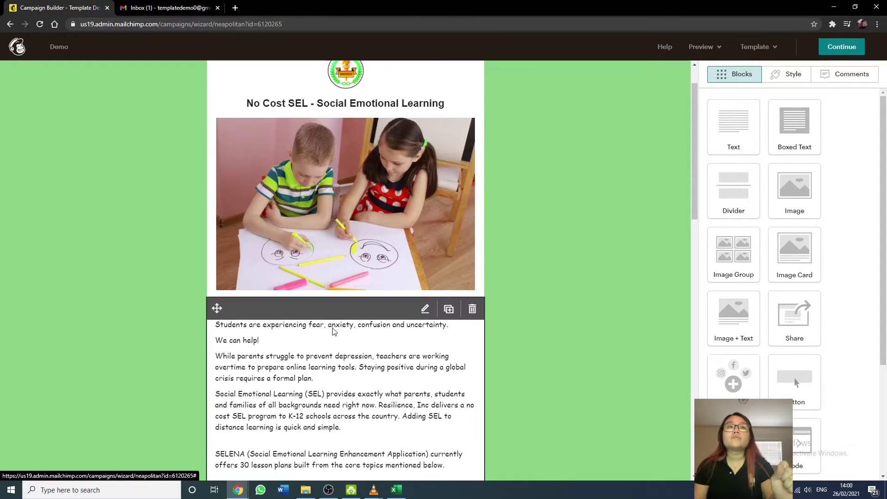
pyautogui.scroll(-3, 334, 331)
pyautogui.click(425, 171)
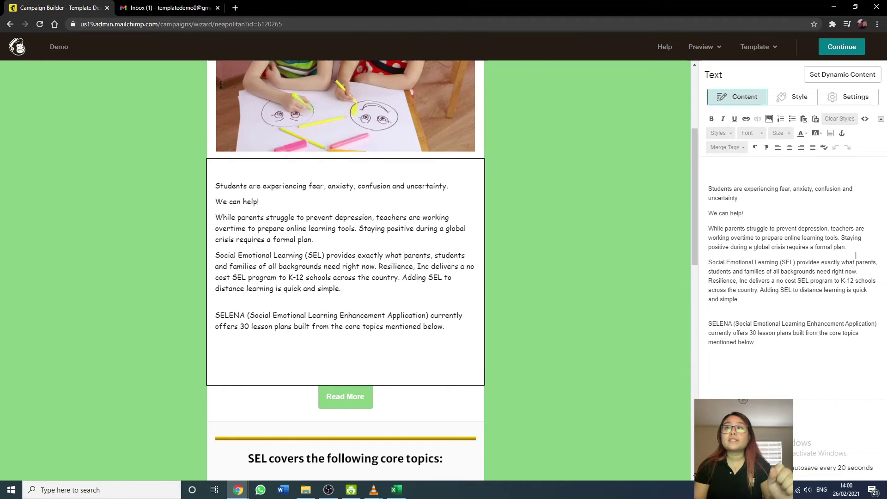
pyautogui.moveTo(770, 343); pyautogui.dragTo(740, 299)
pyautogui.write('h')
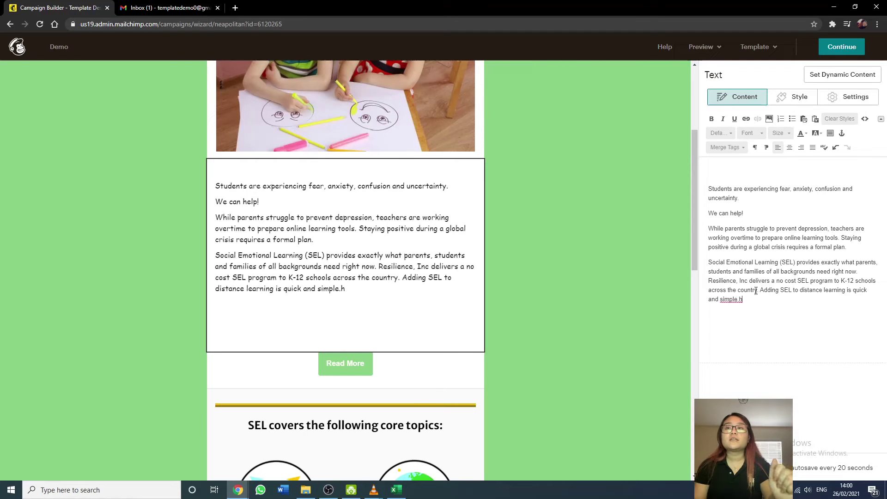
pyautogui.hotkey('ctrl', 'z')
pyautogui.click(788, 304)
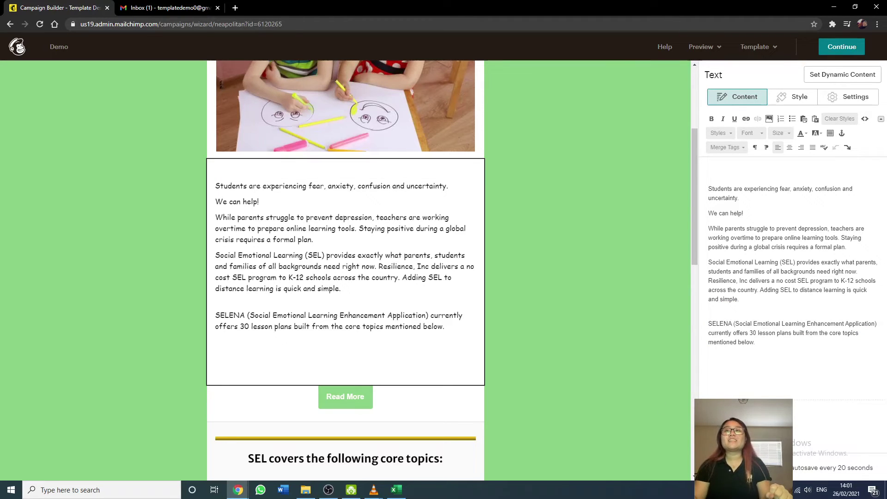
pyautogui.click(584, 360)
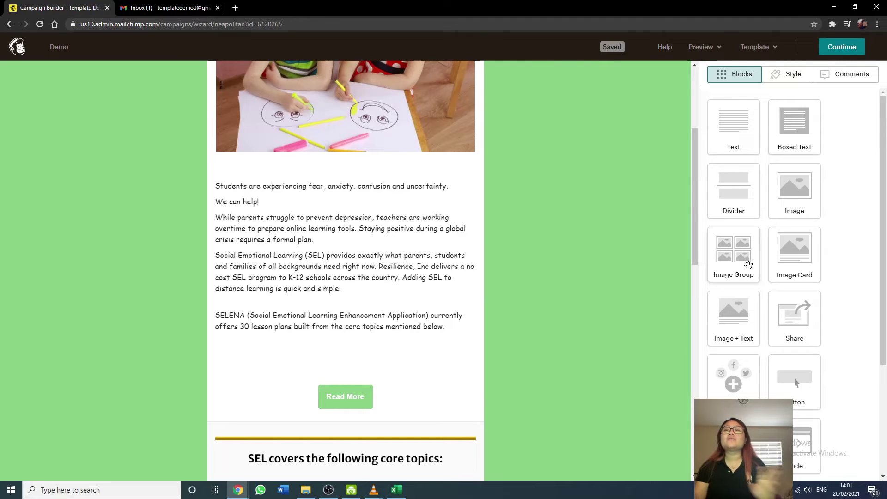
# Open the Read More button block's settings and scroll through the email.
pyautogui.click(335, 395)
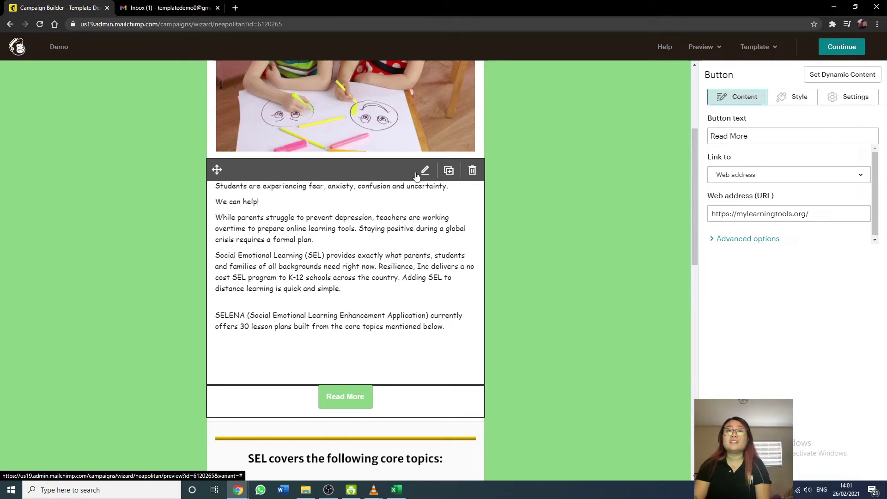
pyautogui.scroll(-6, 443, 405)
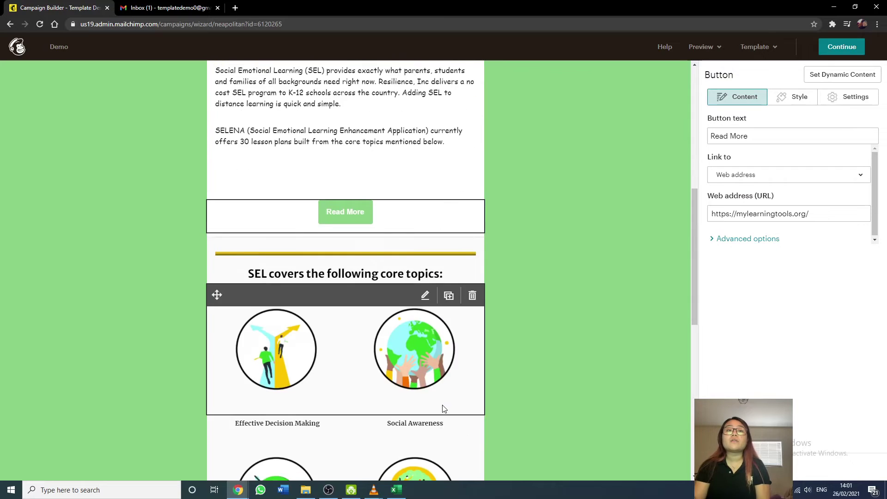
pyautogui.scroll(-7, 442, 405)
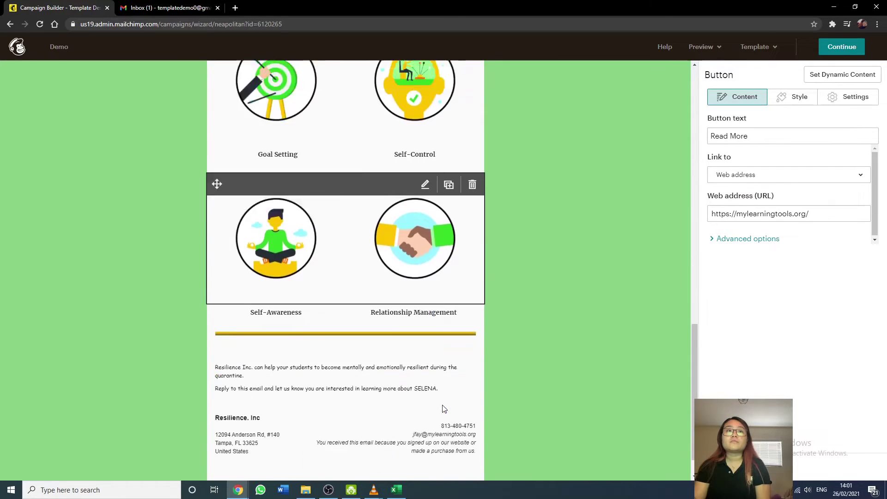
pyautogui.scroll(6, 442, 407)
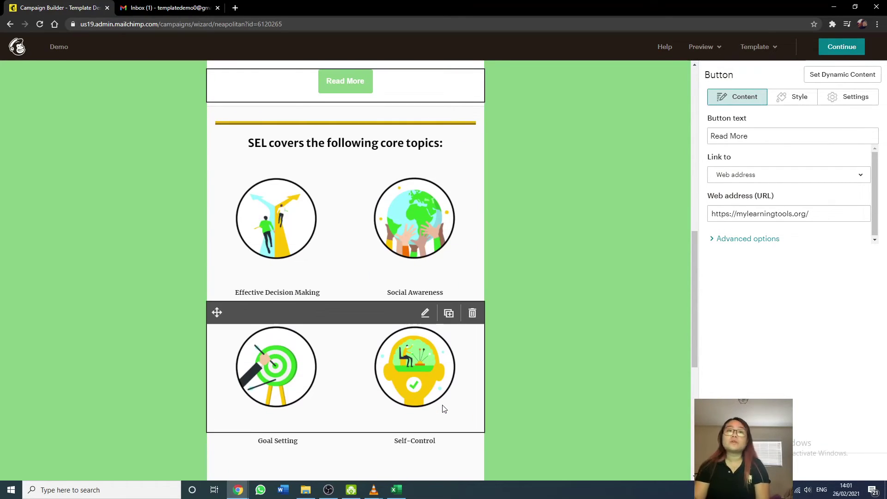
pyautogui.scroll(-3, 443, 409)
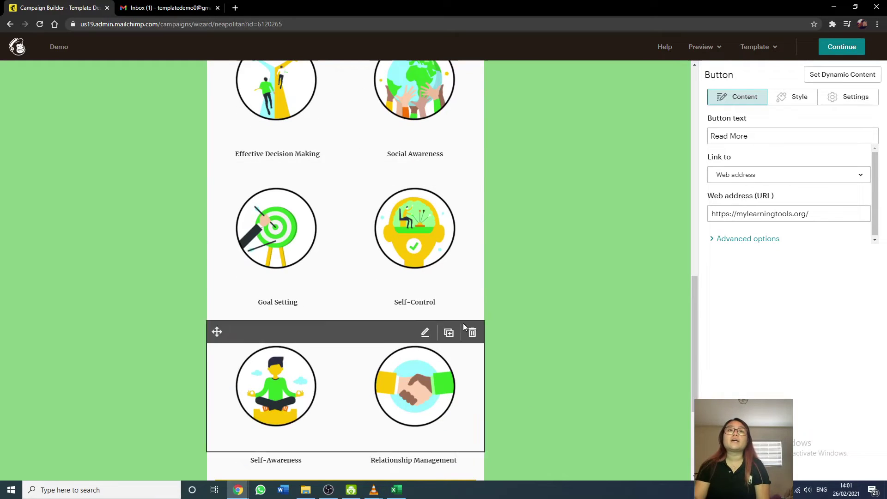
pyautogui.scroll(-4, 561, 376)
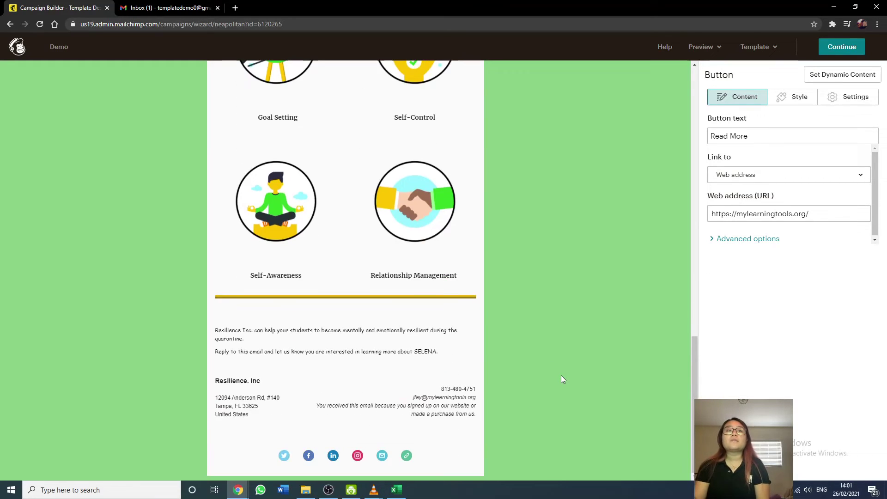
# Review the footer and Social Follow blocks, then open the logo image's settings.
pyautogui.click(417, 409)
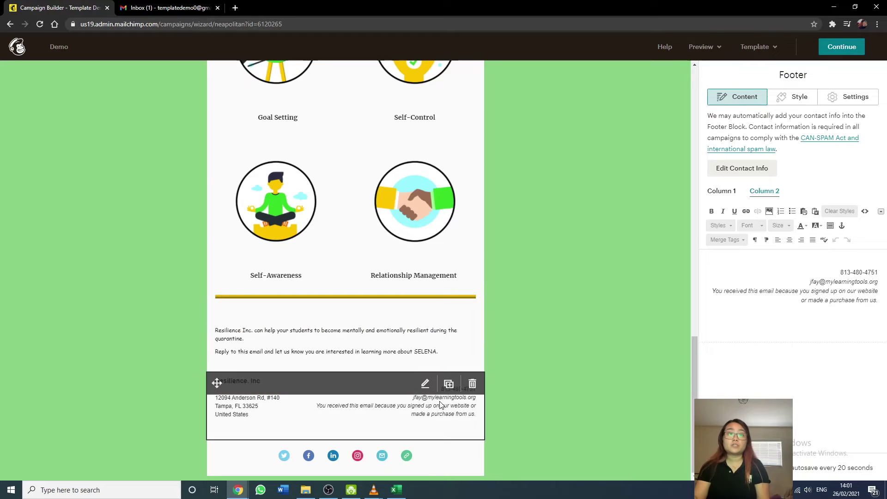
pyautogui.click(382, 457)
pyautogui.scroll(-5, 770, 284)
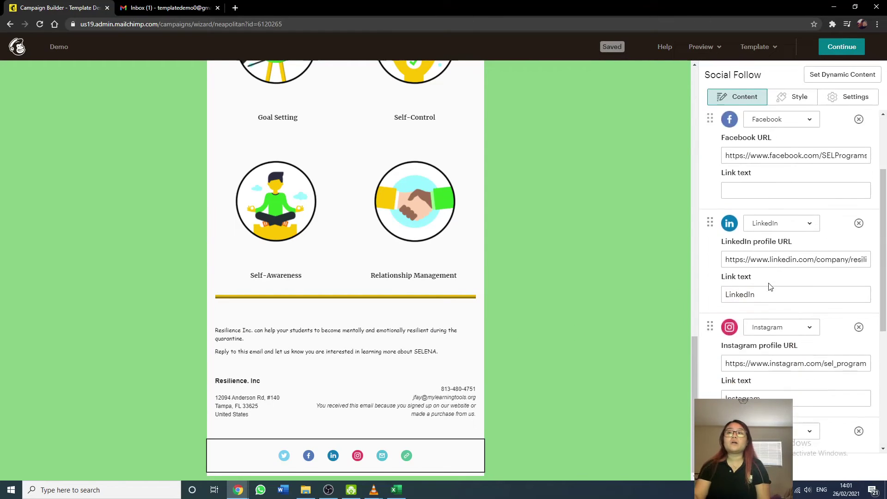
pyautogui.scroll(15, 621, 356)
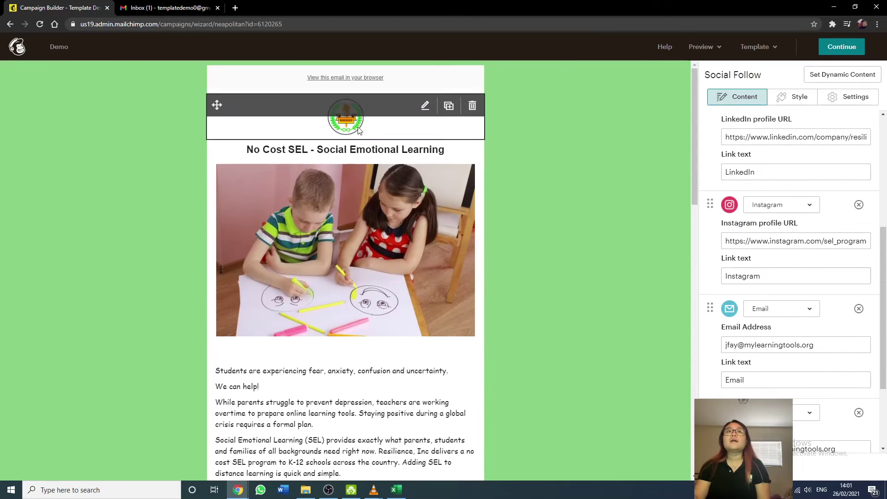
pyautogui.click(356, 128)
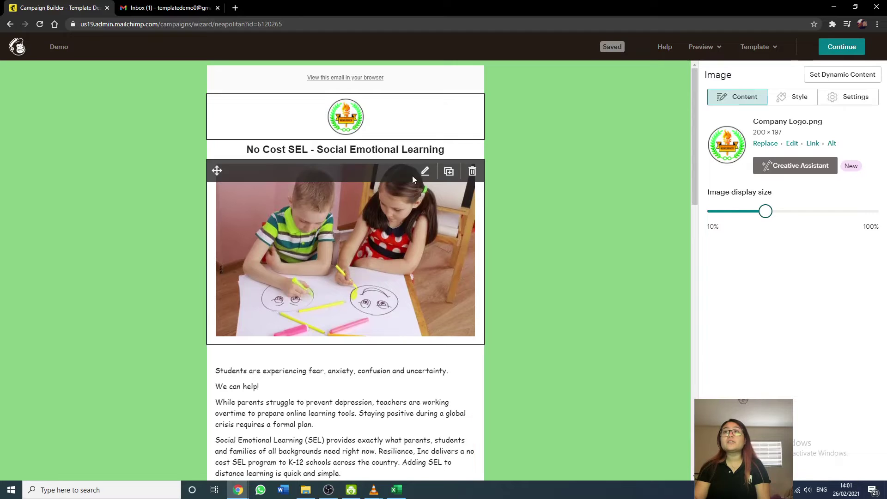
# Duplicate the children's photo block and delete the image from the copy.
pyautogui.click(325, 187)
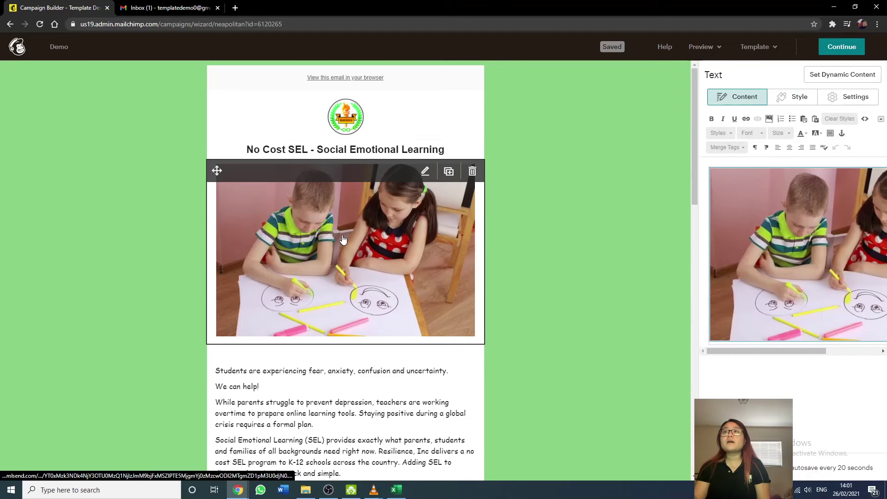
pyautogui.click(792, 287)
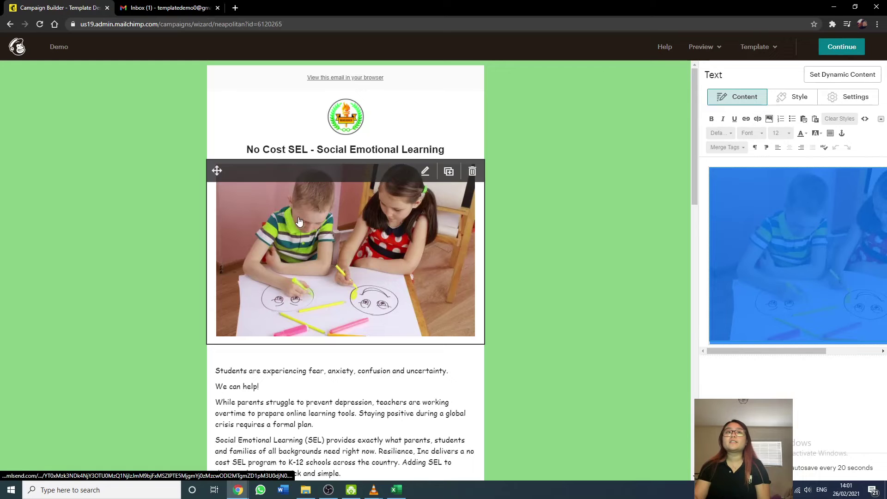
pyautogui.click(446, 174)
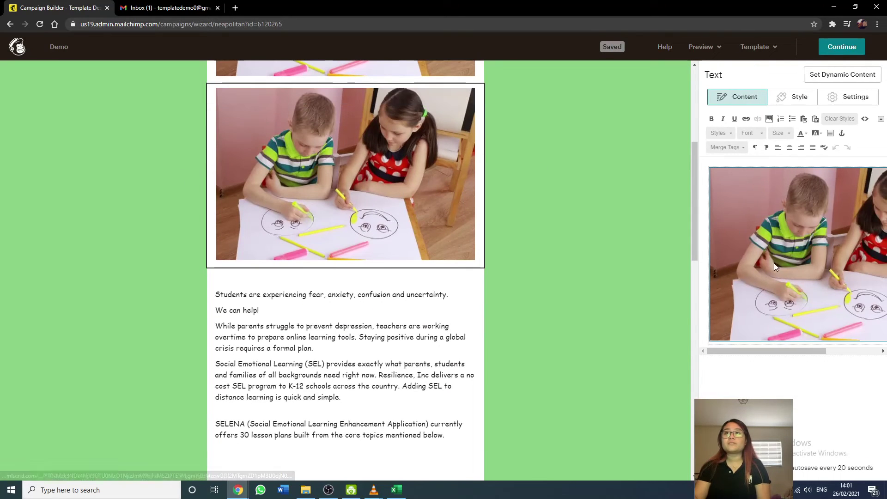
pyautogui.hotkey('ctrl', 'a')
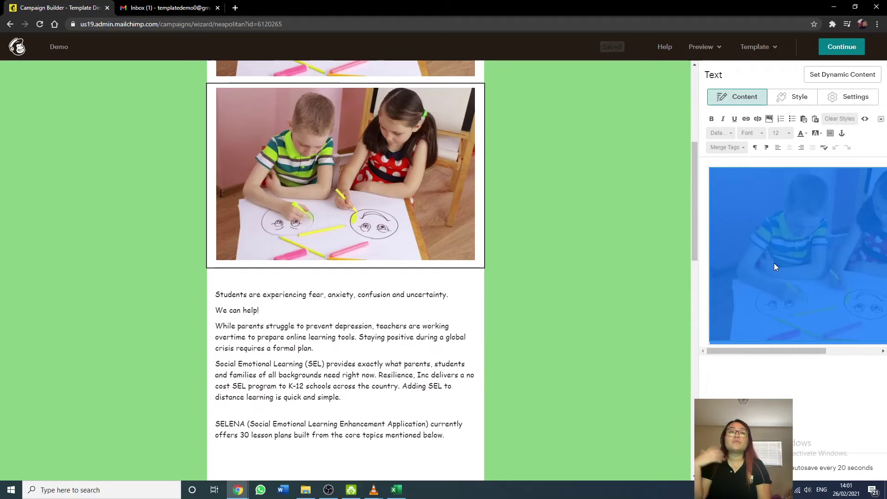
pyautogui.press('Delete')
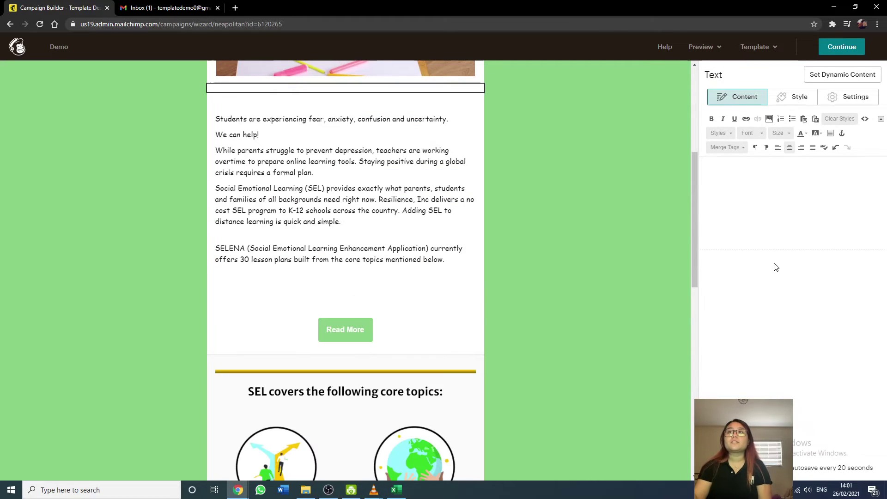
# Open Content Studio's My Files images, cancelling an attempted upload.
pyautogui.click(769, 120)
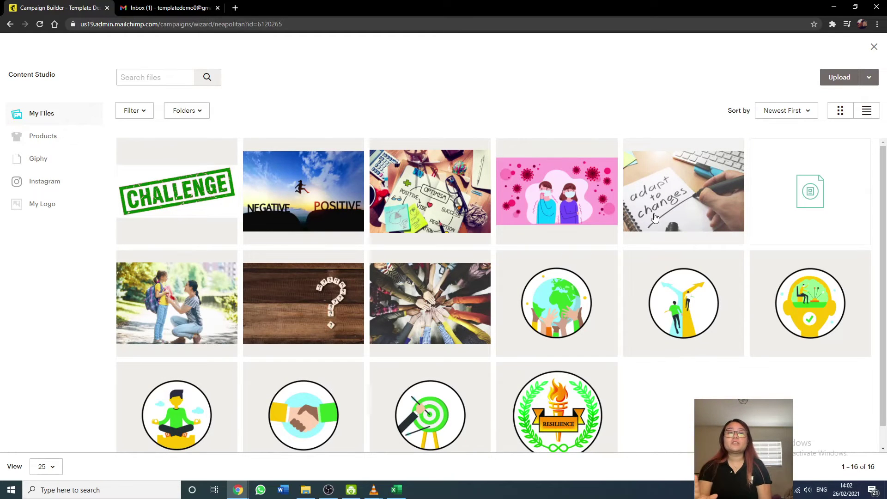
pyautogui.scroll(-1, 654, 215)
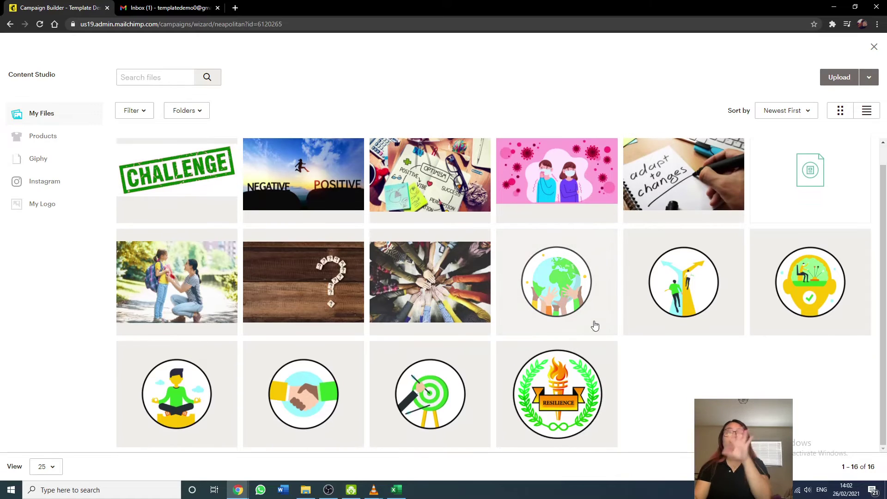
pyautogui.scroll(1, 595, 326)
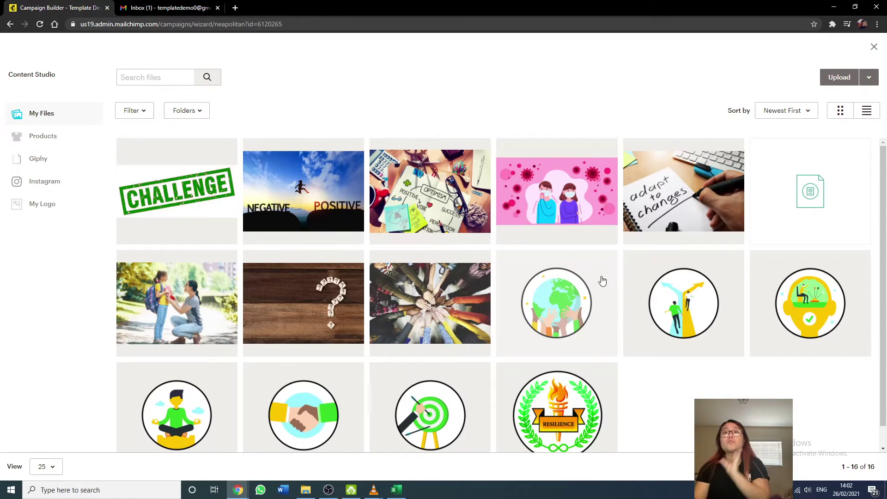
pyautogui.click(843, 78)
pyautogui.click(408, 235)
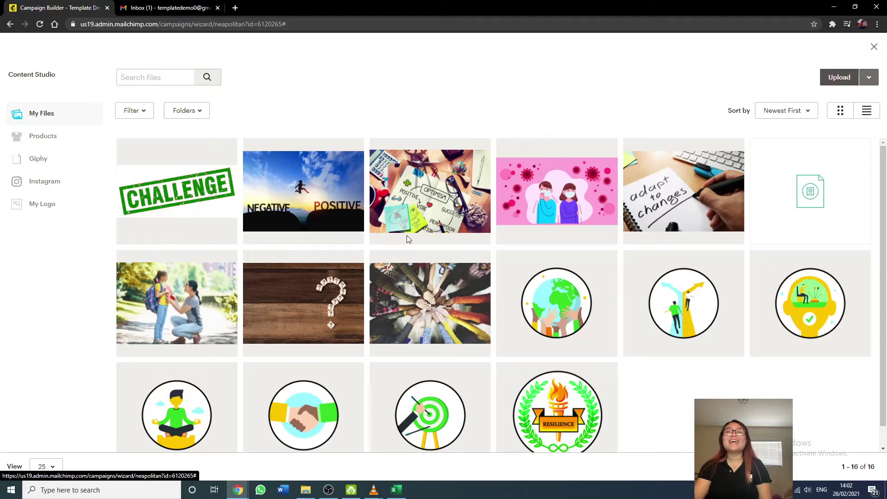
# Search Google for 'shutter' and browse the Shutterstock website in a new tab.
pyautogui.click(237, 8)
pyautogui.write('s')
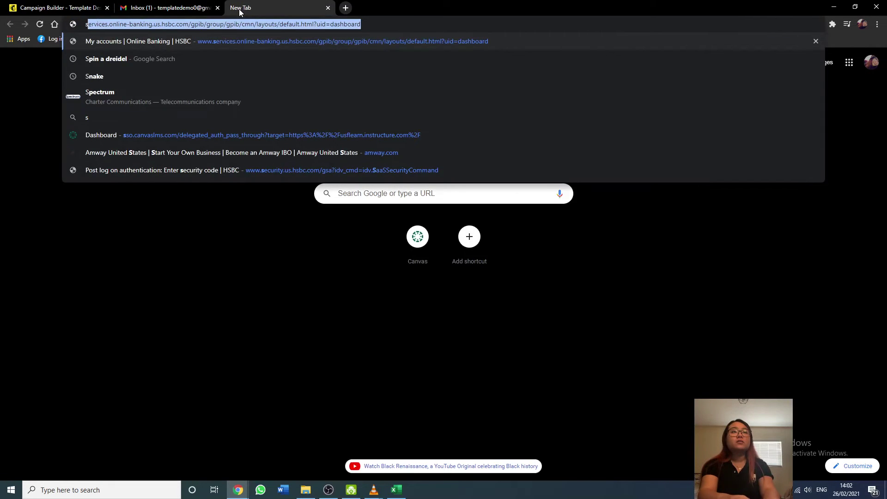
pyautogui.write('hutt')
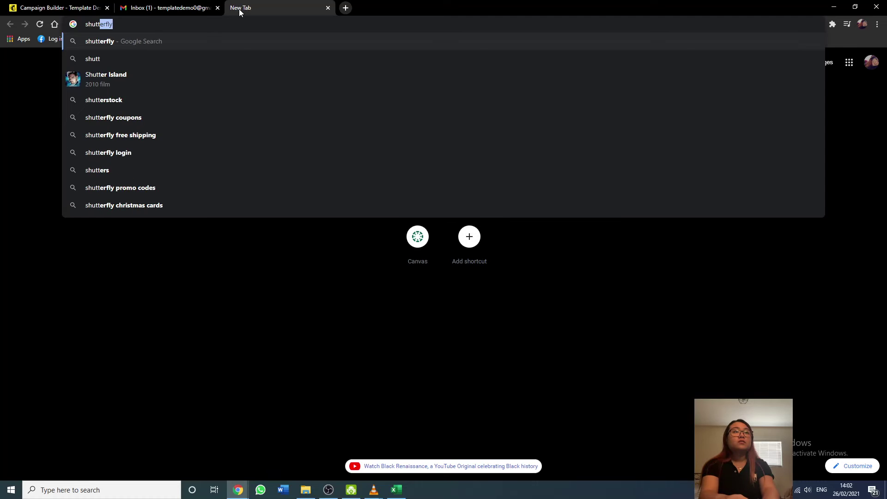
pyautogui.write('er')
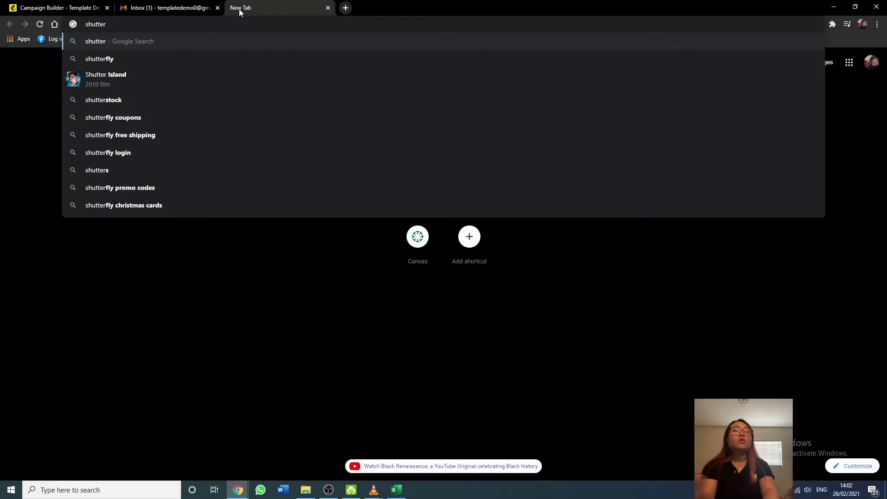
pyautogui.click(215, 102)
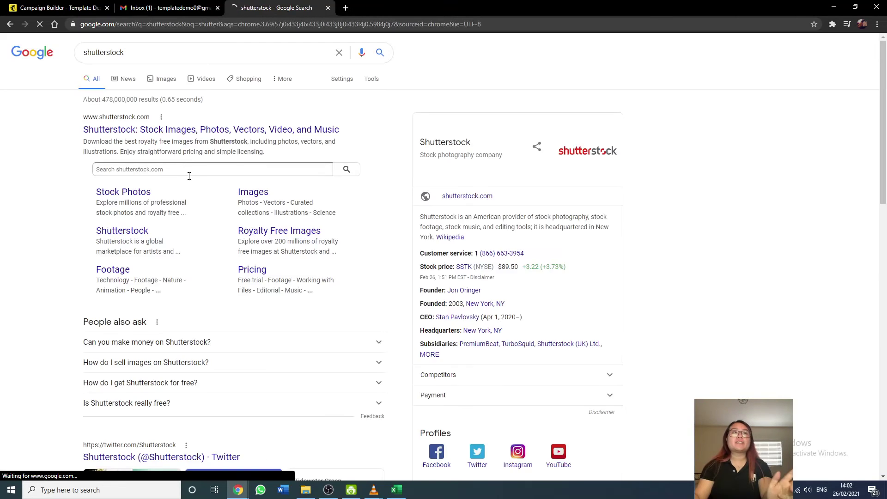
pyautogui.click(196, 131)
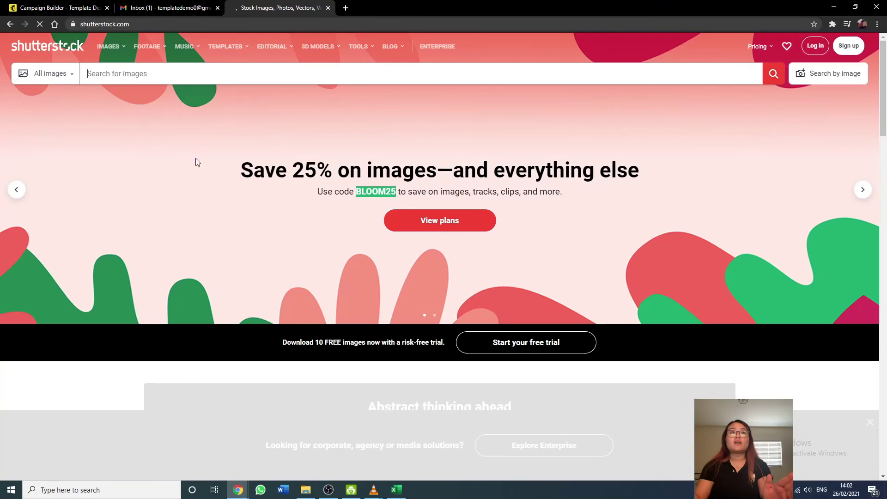
pyautogui.scroll(-10, 206, 280)
pyautogui.scroll(10, 207, 283)
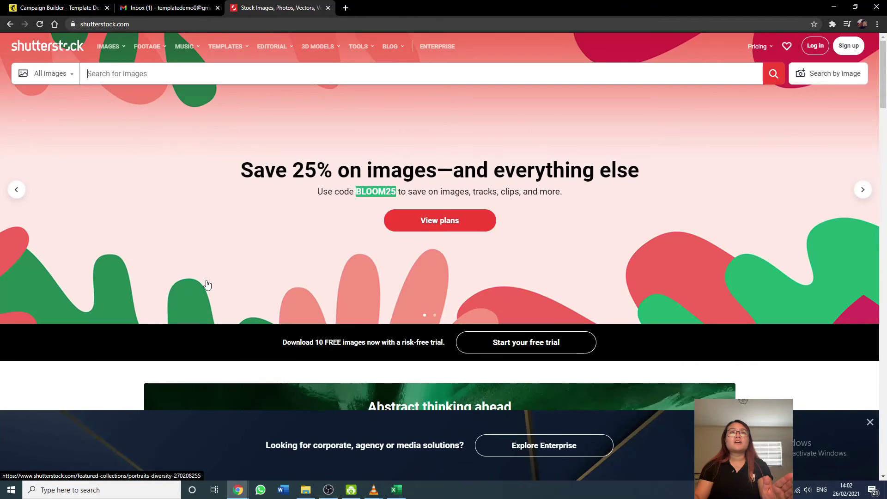
# Go back to the Google results, then return to the Mailchimp Campaign Builder.
pyautogui.click(10, 24)
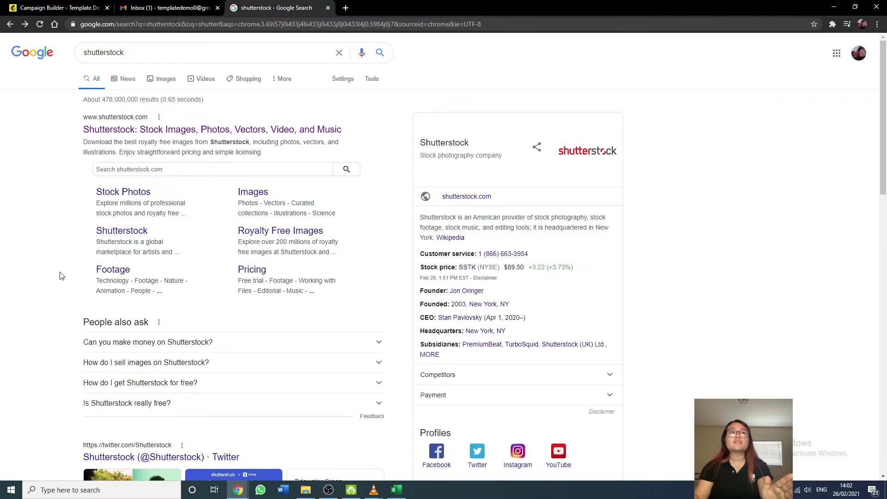
pyautogui.scroll(-3, 59, 275)
pyautogui.click(89, 7)
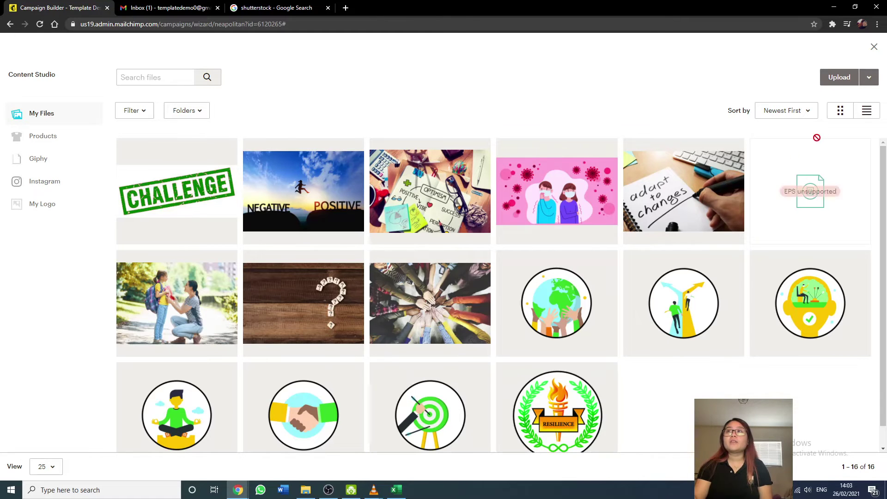
# Close the image library and delete the empty block beneath the children image.
pyautogui.click(873, 51)
pyautogui.scroll(2, 412, 349)
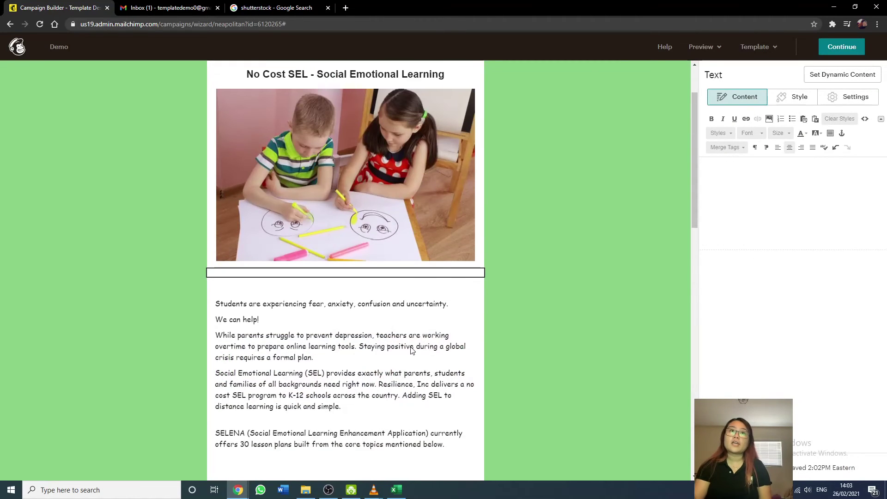
pyautogui.click(367, 273)
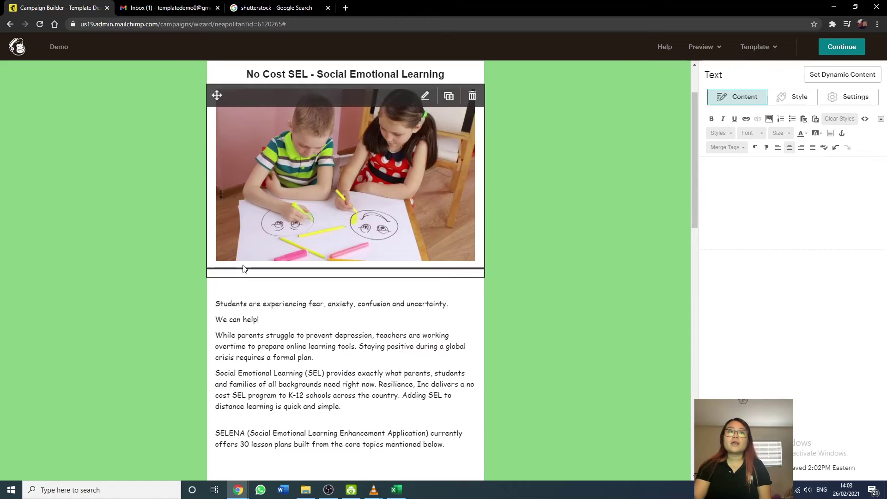
pyautogui.click(475, 288)
pyautogui.click(472, 280)
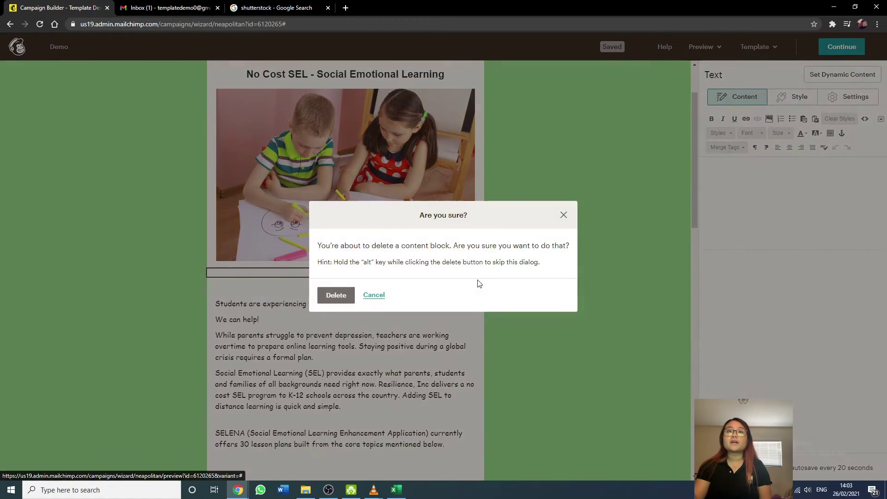
pyautogui.click(332, 296)
# Check the email and continue from the builder to the campaign overview.
pyautogui.scroll(-4, 397, 360)
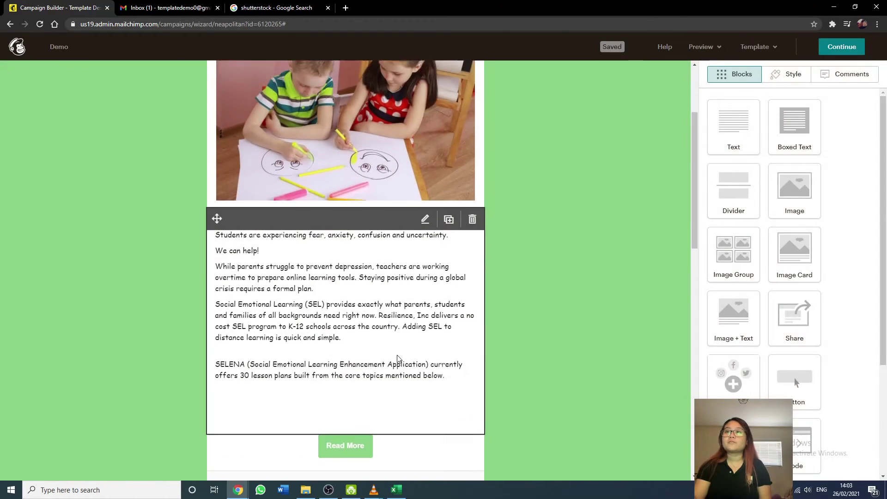
pyautogui.scroll(-8, 399, 359)
pyautogui.scroll(10, 398, 358)
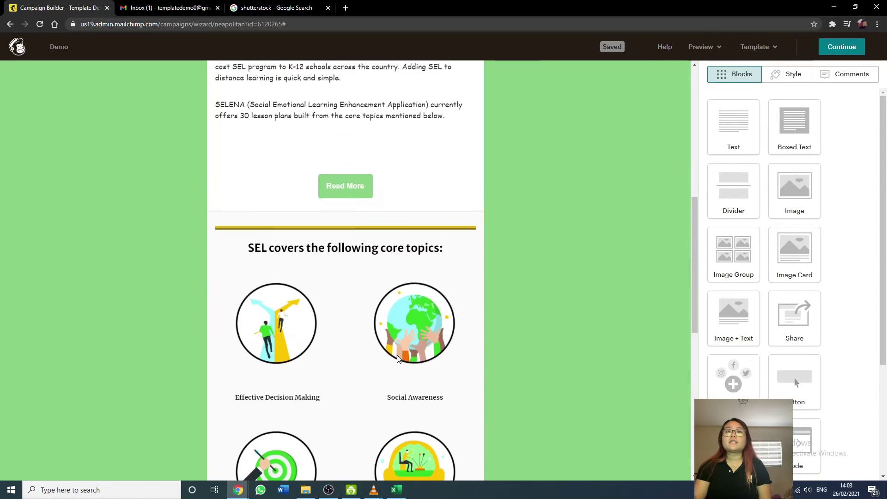
pyautogui.scroll(3, 399, 359)
pyautogui.click(838, 49)
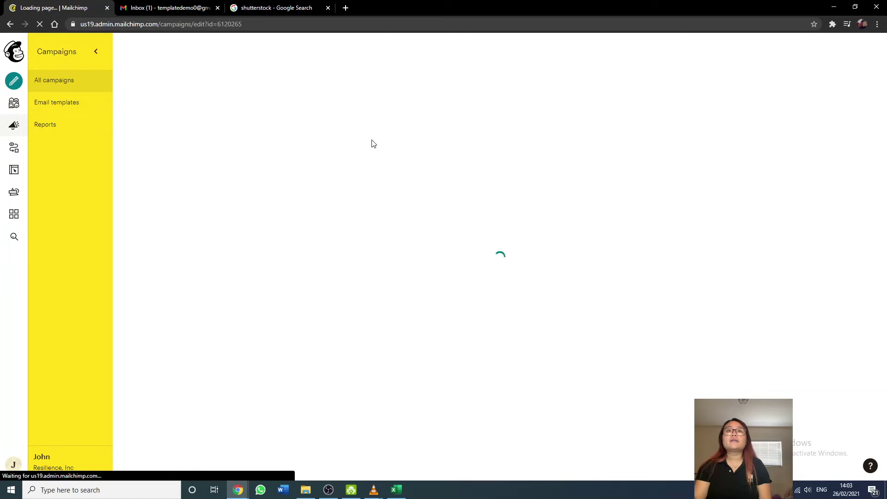
# Scroll through the Demo checklist's To, From, Subject, Content and Share sections.
pyautogui.scroll(-3, 386, 268)
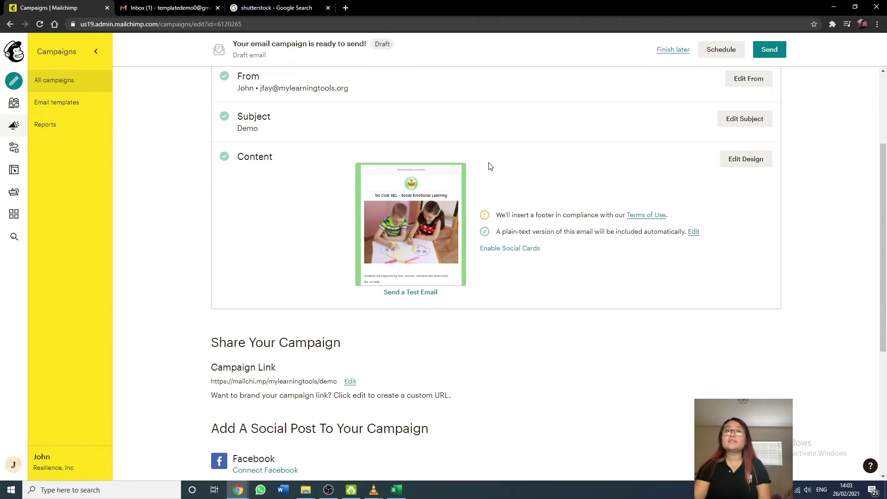
pyautogui.scroll(-2, 482, 270)
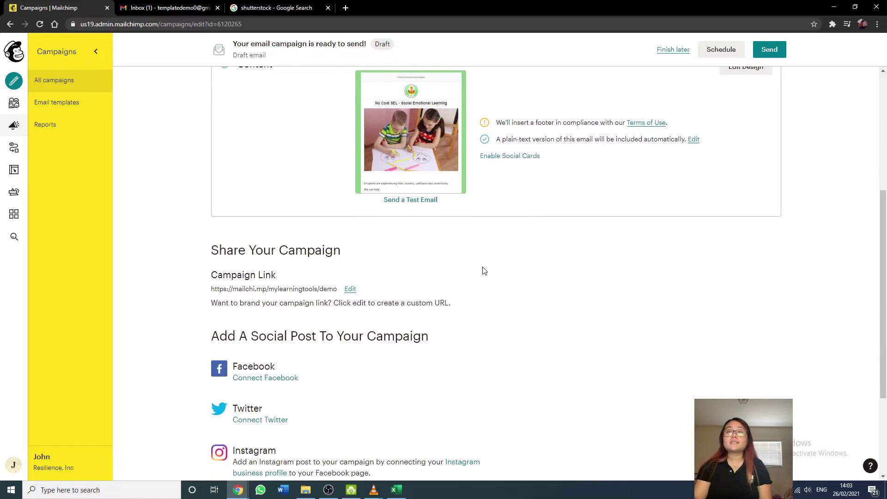
pyautogui.scroll(2, 483, 270)
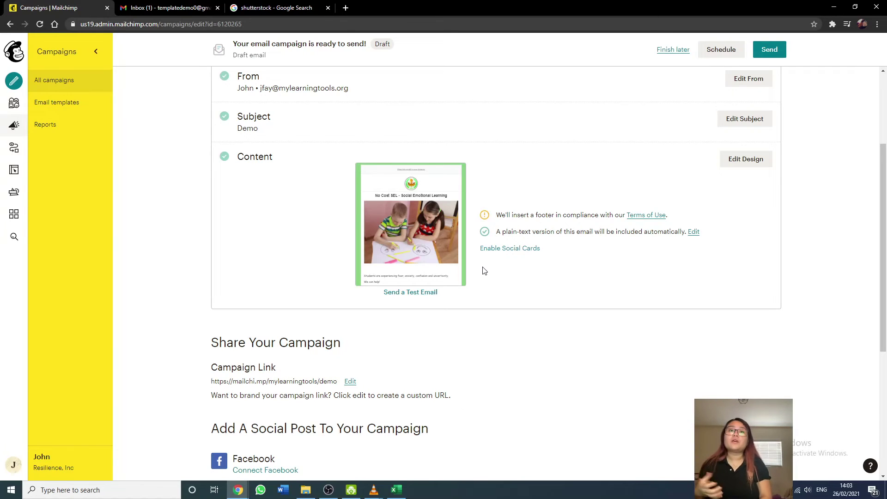
pyautogui.scroll(3, 540, 249)
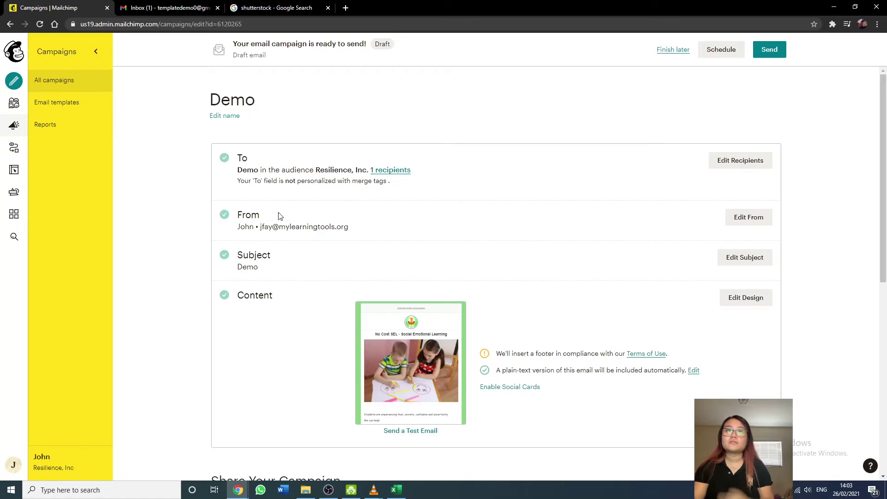
# Send a Demo test email to the demo Gmail address instead of the prefilled address.
pyautogui.click(412, 432)
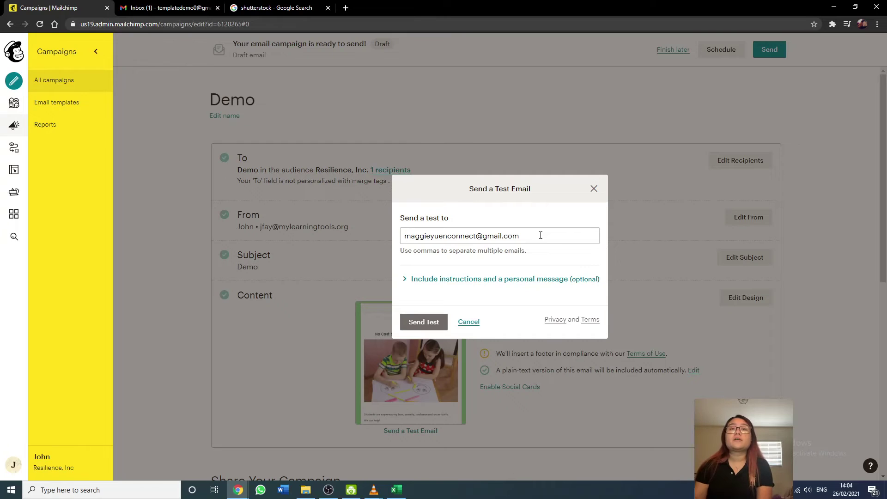
pyautogui.moveTo(540, 235); pyautogui.dragTo(206, 215)
pyautogui.press('BackSpace')
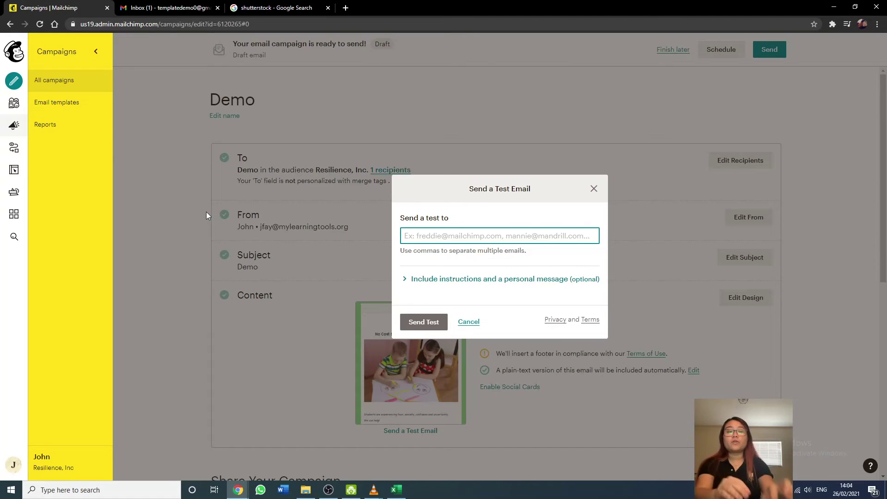
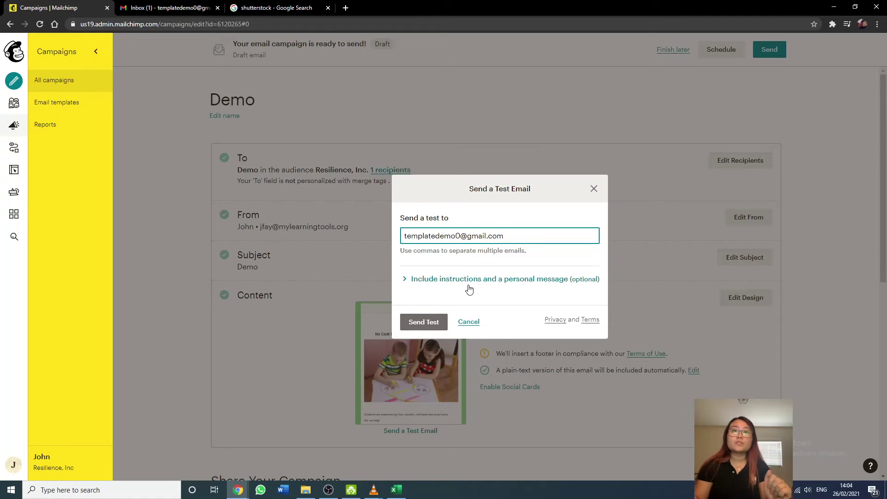
pyautogui.click(429, 322)
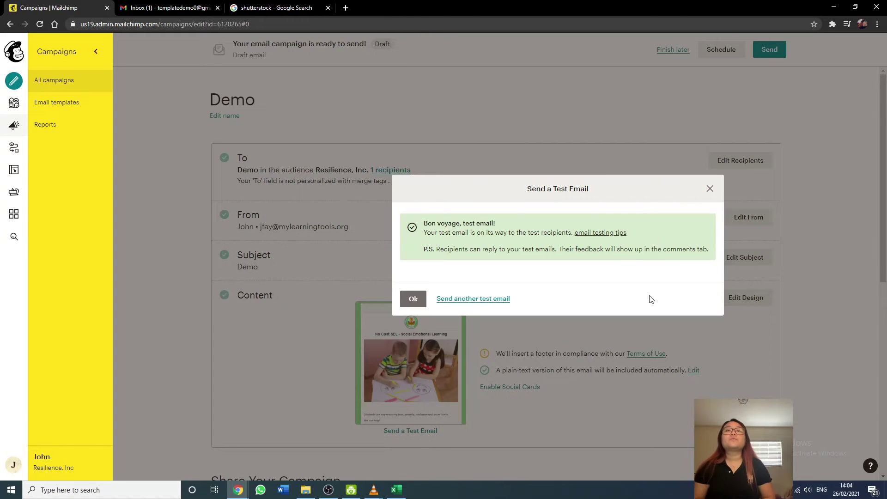
# In Gmail, refresh the inbox until the test email appears under Promotions.
pyautogui.click(413, 298)
pyautogui.click(197, 6)
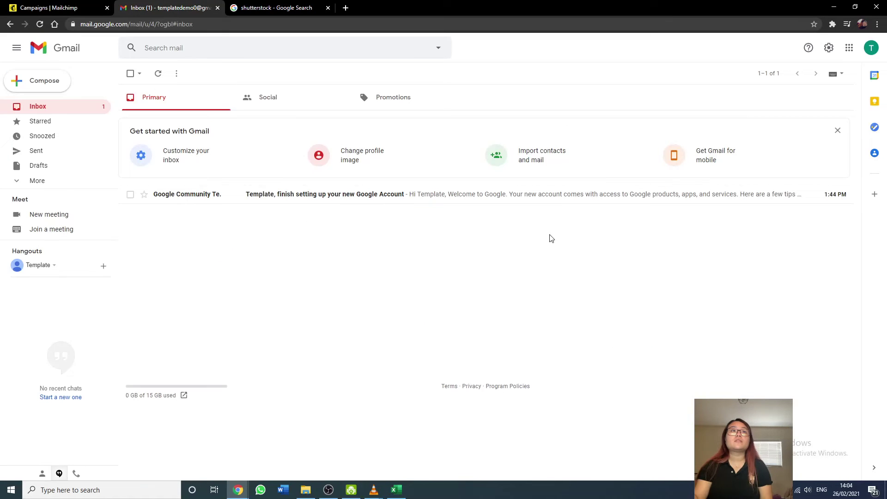
pyautogui.click(157, 78)
pyautogui.click(157, 79)
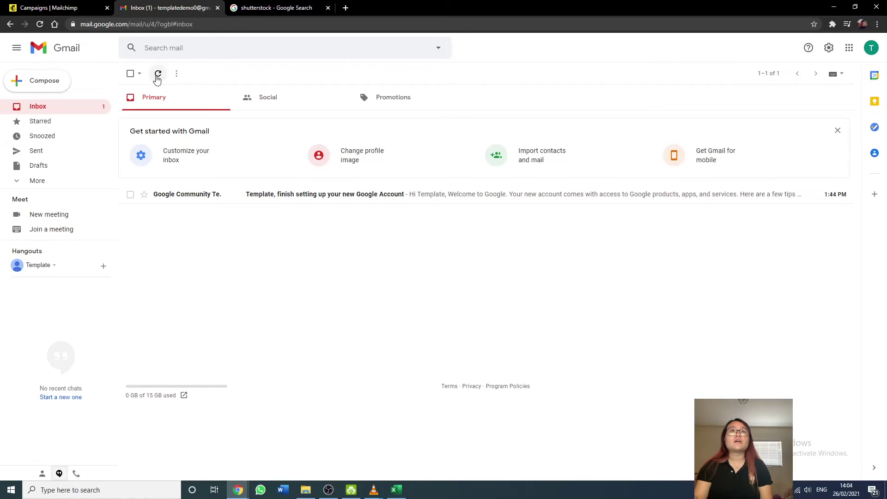
pyautogui.click(373, 98)
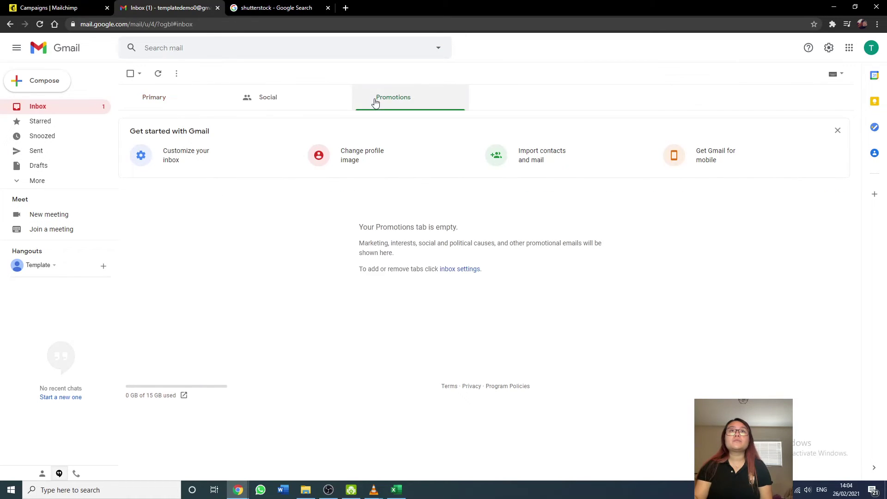
pyautogui.click(289, 98)
pyautogui.click(202, 104)
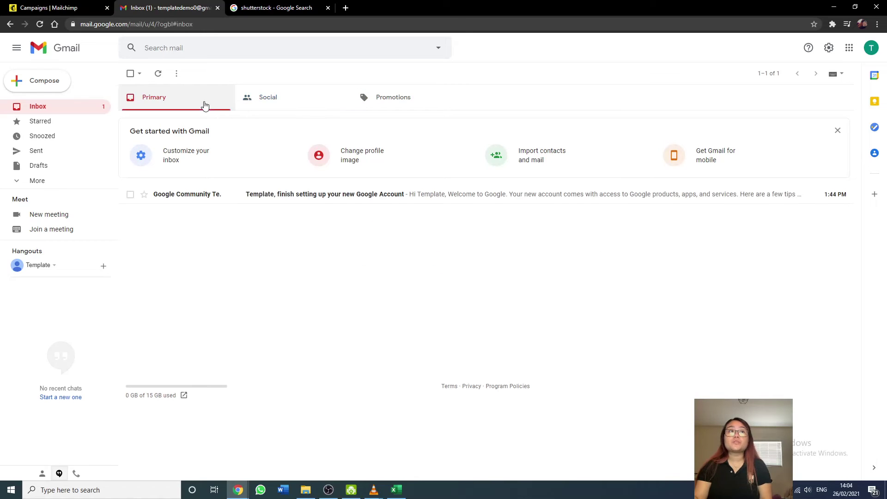
pyautogui.click(416, 99)
pyautogui.click(159, 102)
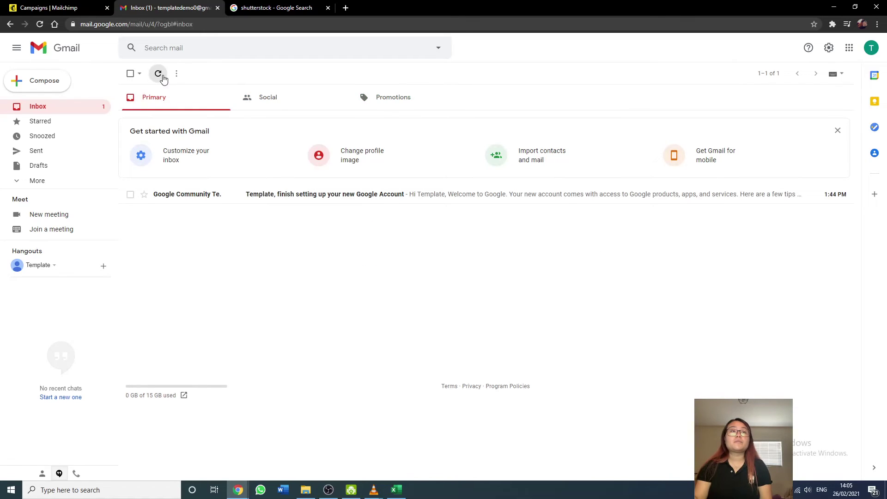
pyautogui.click(159, 74)
pyautogui.click(392, 100)
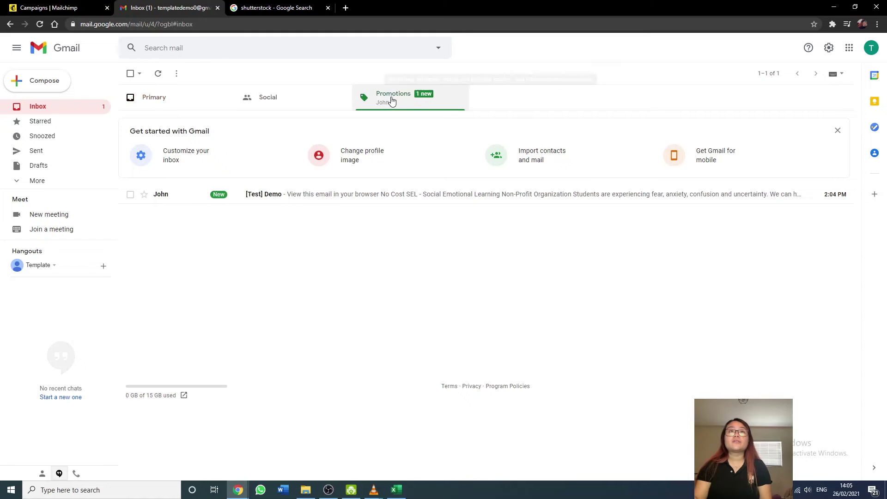
# Open the [Test] Demo email, scroll through it and check its sender name.
pyautogui.click(334, 205)
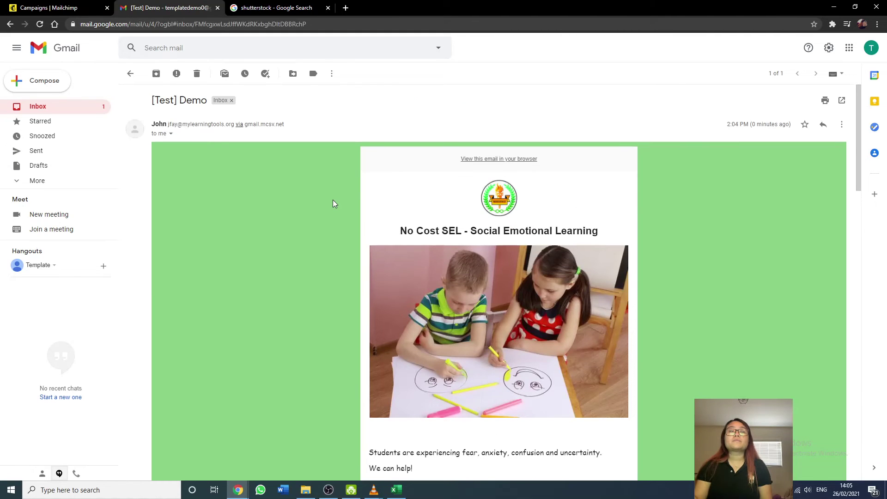
pyautogui.scroll(-2, 334, 204)
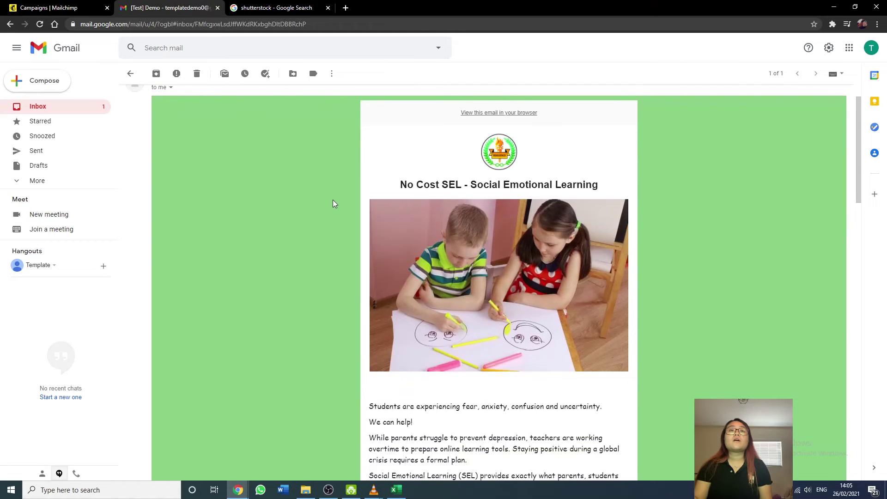
pyautogui.scroll(1, 333, 204)
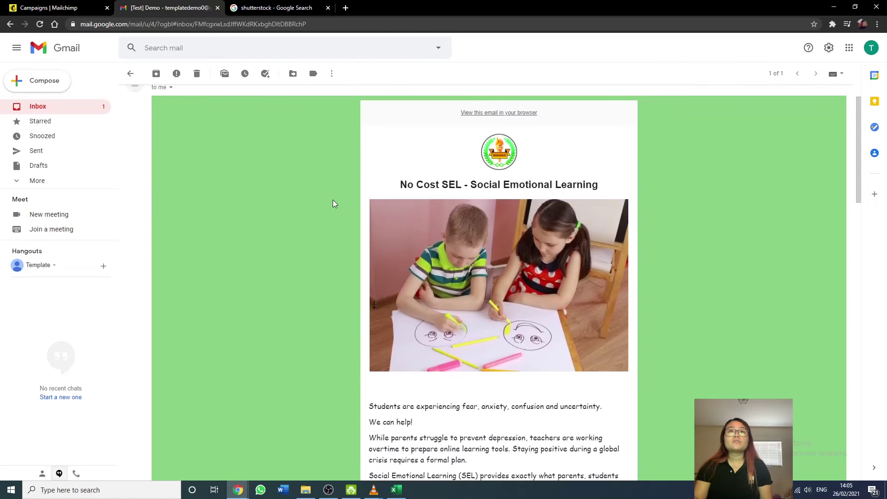
pyautogui.scroll(-8, 333, 204)
pyautogui.scroll(-6, 333, 203)
pyautogui.scroll(20, 333, 203)
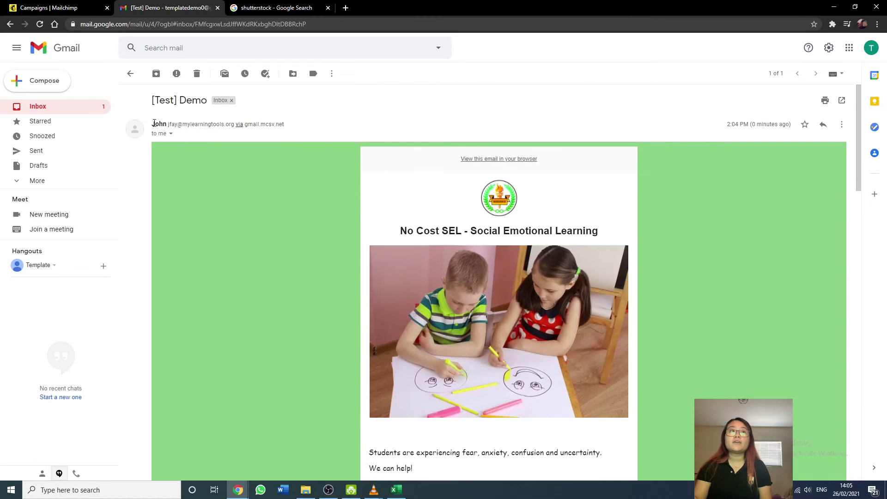
pyautogui.moveTo(152, 122); pyautogui.dragTo(166, 121)
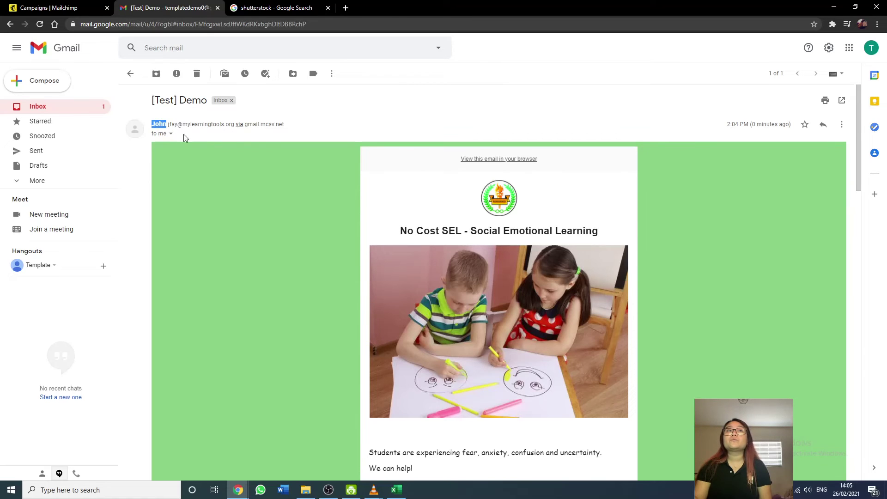
pyautogui.click(166, 125)
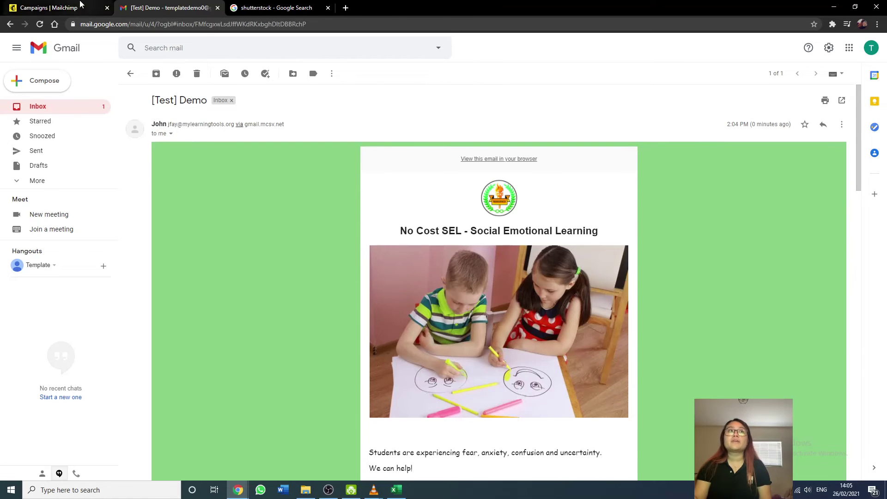
# Replace the Demo campaign's From name with a new sender name and save.
pyautogui.click(81, 6)
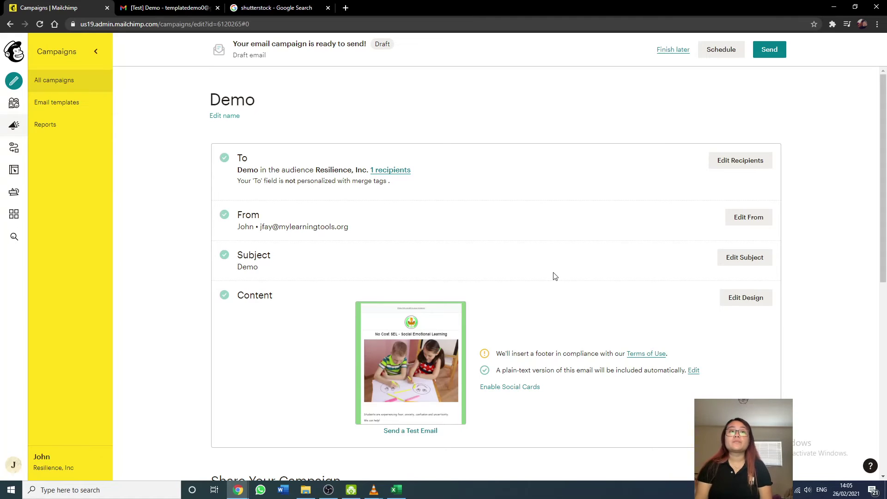
pyautogui.click(745, 218)
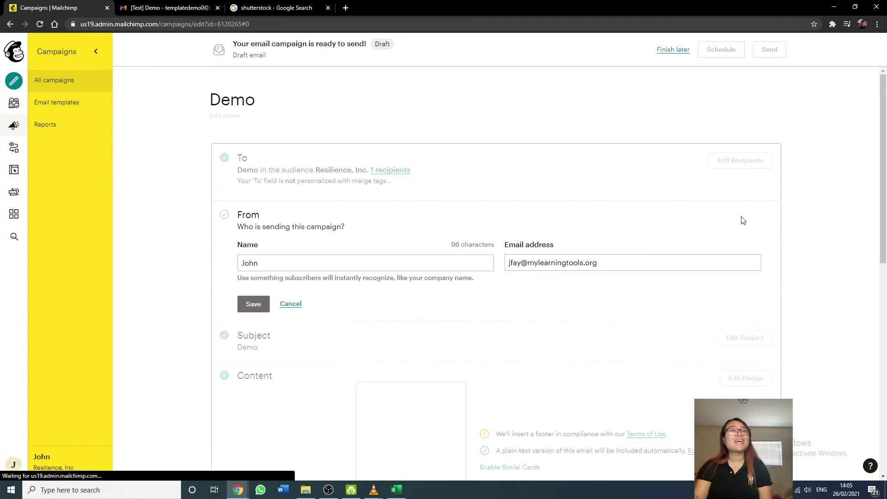
pyautogui.moveTo(275, 264); pyautogui.dragTo(233, 262)
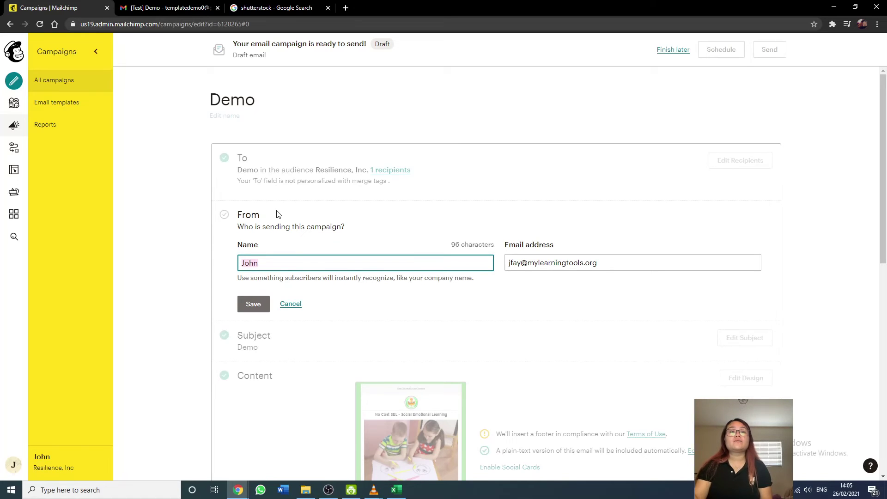
pyautogui.write('Stay')
pyautogui.press('BackSpace')
pyautogui.press('BackSpace')
pyautogui.press('BackSpace')
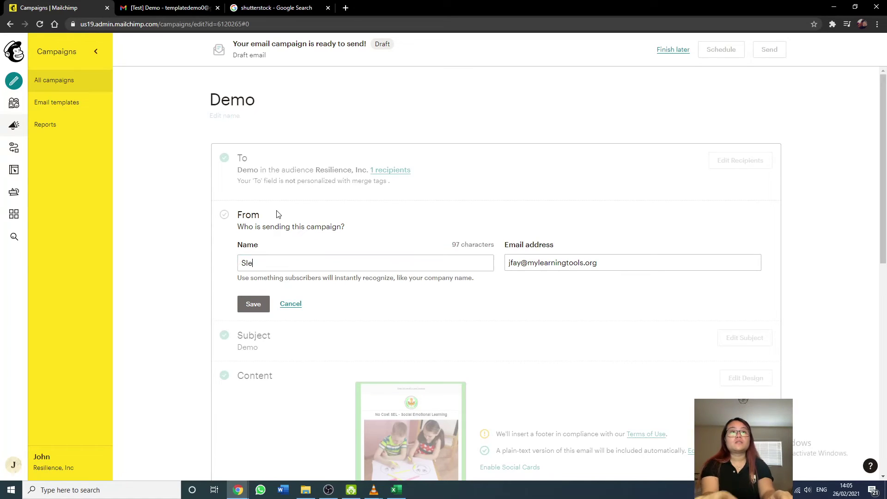
pyautogui.write('elena')
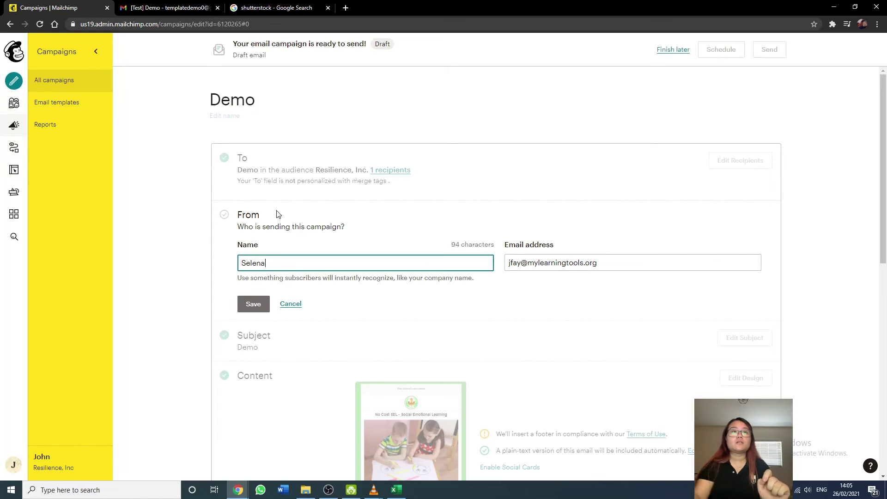
pyautogui.click(260, 305)
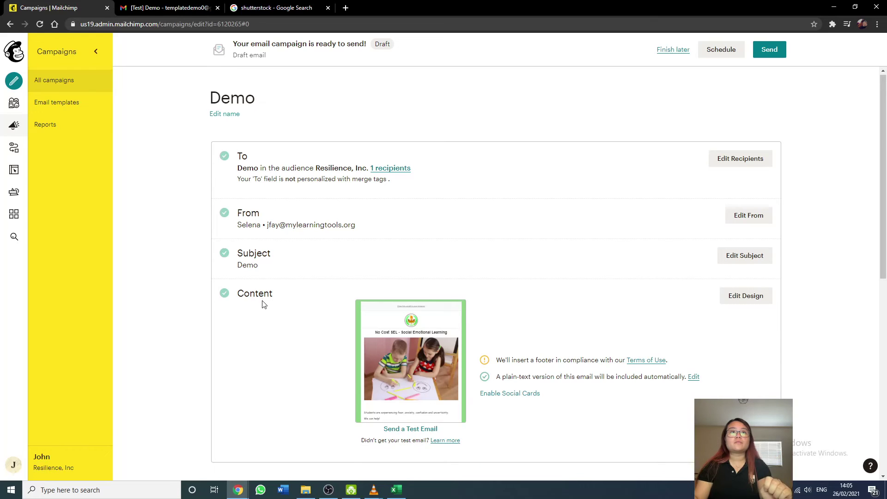
# Send another test email of the Demo campaign.
pyautogui.scroll(-3, 264, 304)
pyautogui.click(418, 292)
pyautogui.click(419, 326)
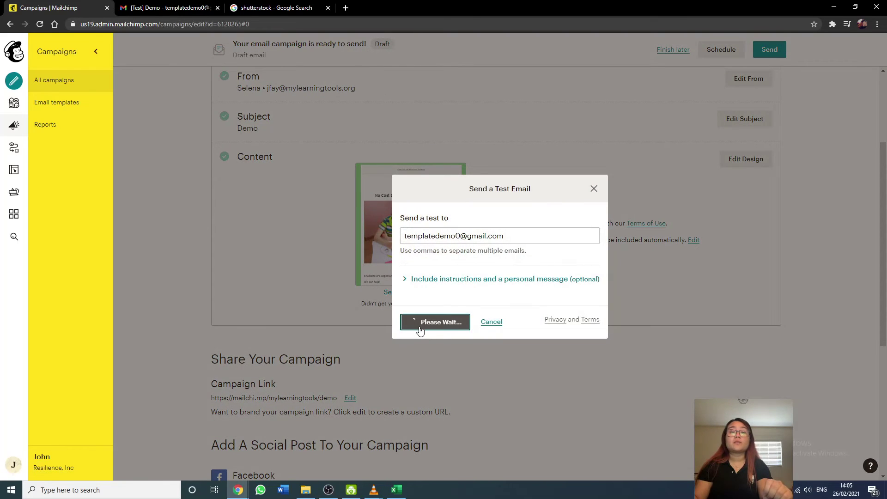
# Replicate K12 Resilience Challenge from All campaigns and review the copy's From name.
pyautogui.keyDown('ctrl'); pyautogui.keyDown('shift'); pyautogui.click(64, 81); pyautogui.keyUp('shift'); pyautogui.keyUp('ctrl')
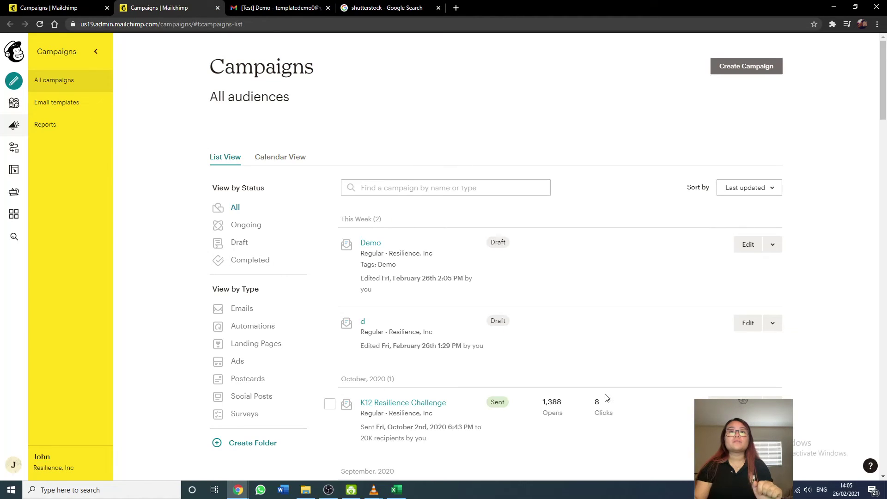
pyautogui.scroll(-3, 463, 401)
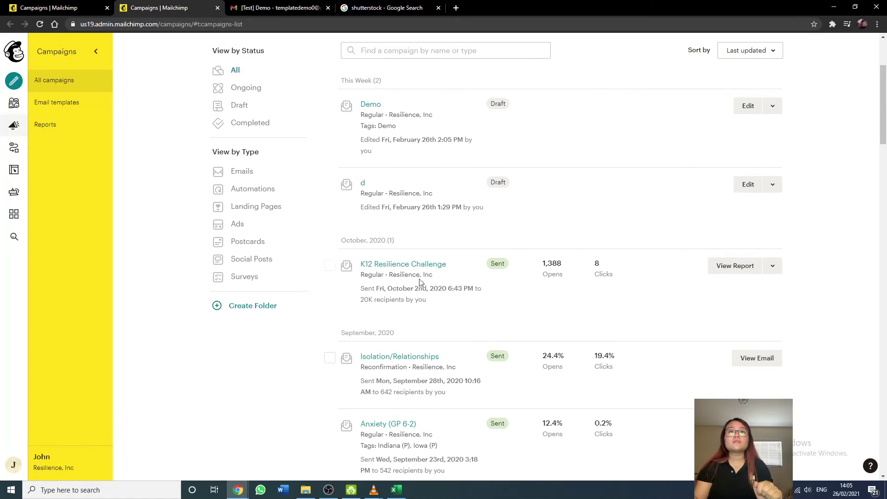
pyautogui.click(773, 265)
pyautogui.click(759, 329)
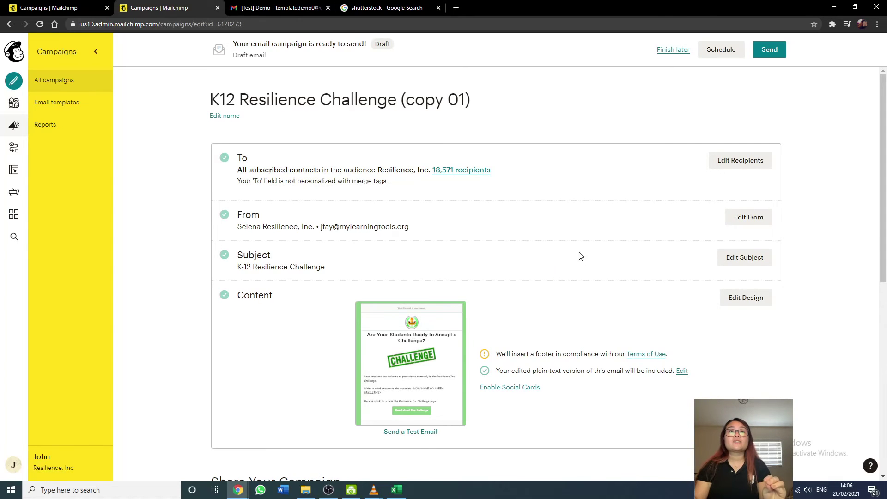
pyautogui.click(752, 216)
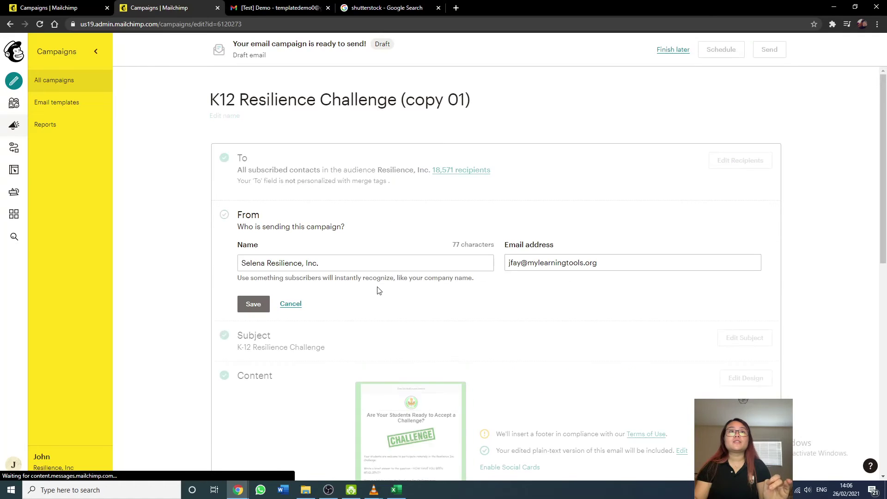
pyautogui.moveTo(329, 265); pyautogui.dragTo(229, 270)
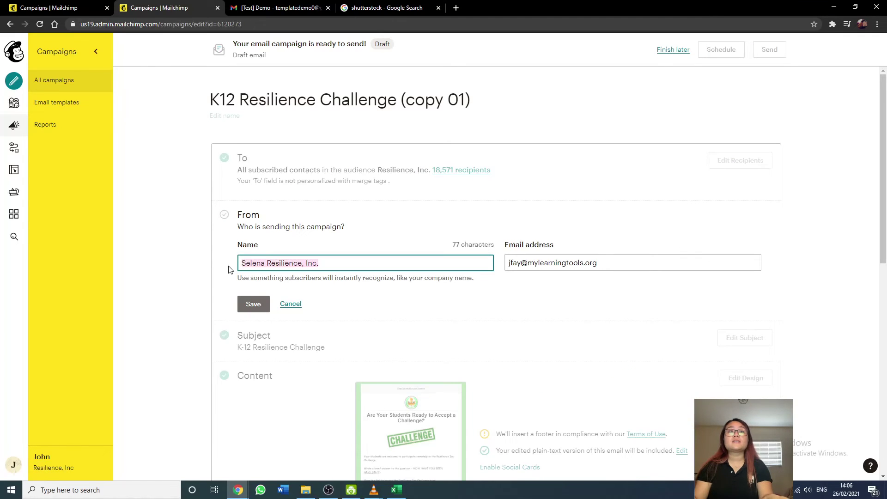
pyautogui.click(287, 305)
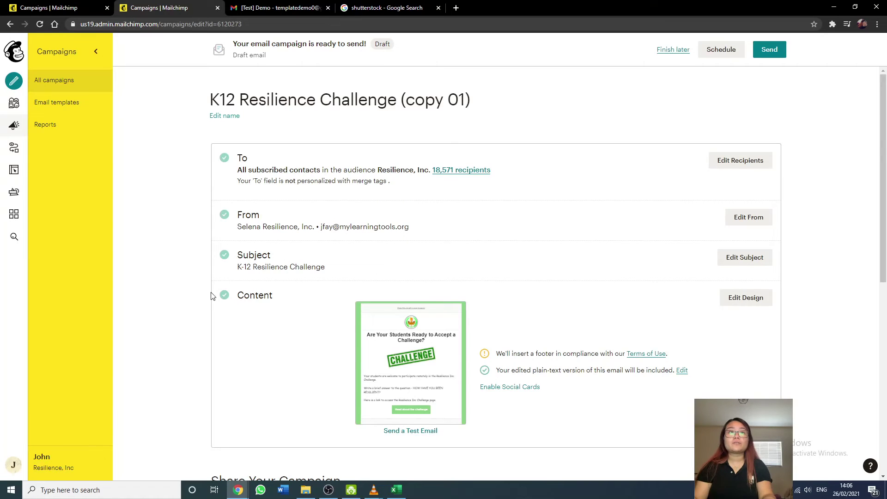
# Set the replicated copy aside with Finish later and close its extra tab.
pyautogui.click(682, 54)
pyautogui.click(218, 8)
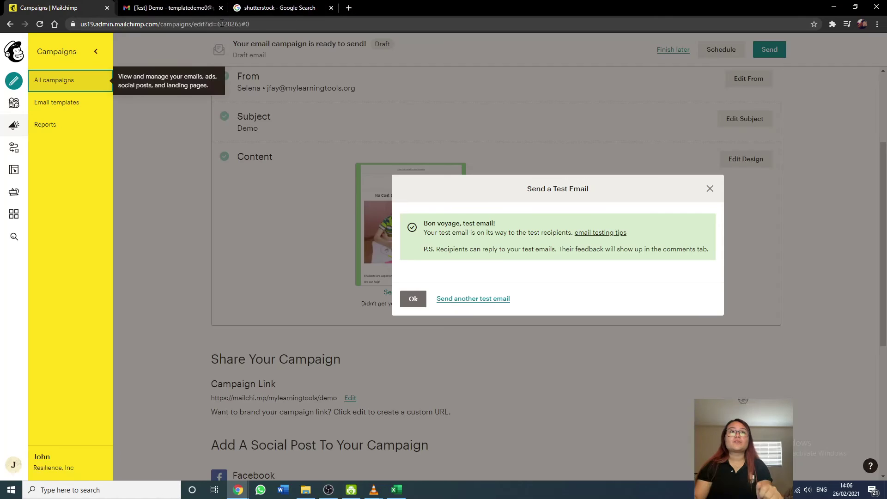
pyautogui.click(413, 299)
pyautogui.scroll(3, 370, 354)
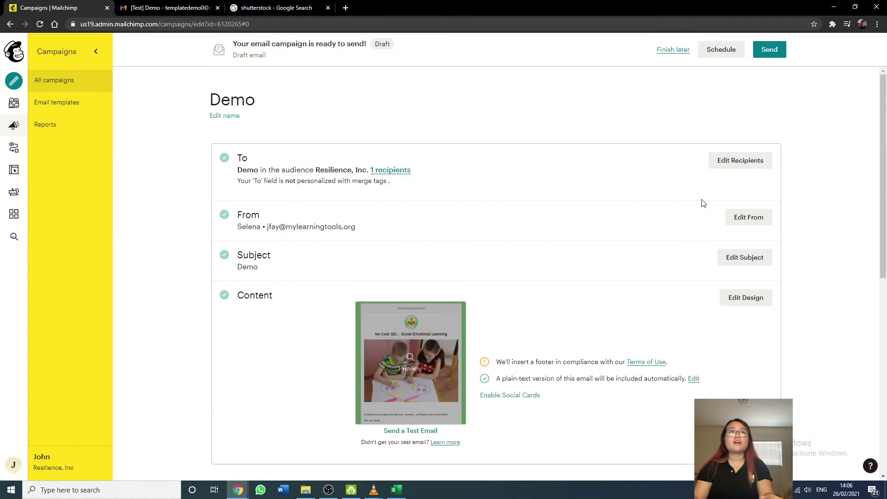
# Append 'Resilience, Inc.' to the Demo campaign's From name and save it.
pyautogui.click(734, 218)
pyautogui.click(286, 267)
pyautogui.write('Resilience, Inc.')
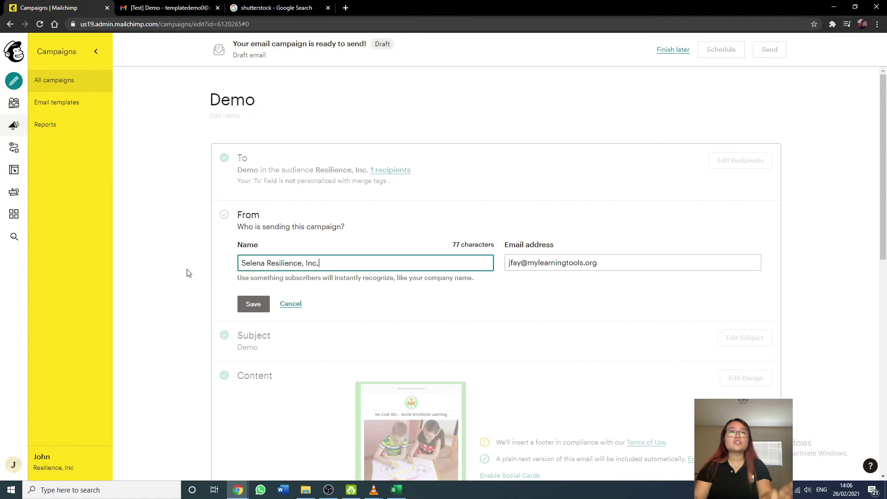
pyautogui.click(253, 304)
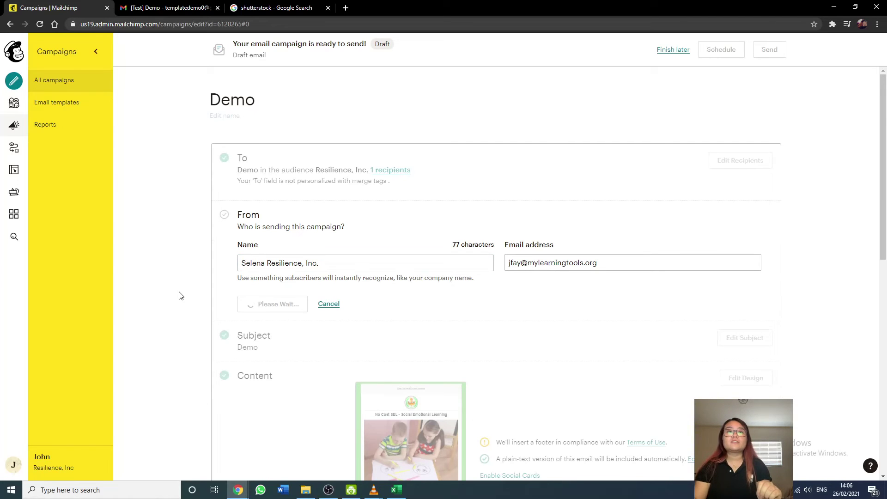
# Send another Demo test email, then switch to Gmail.
pyautogui.scroll(-2, 179, 293)
pyautogui.click(414, 336)
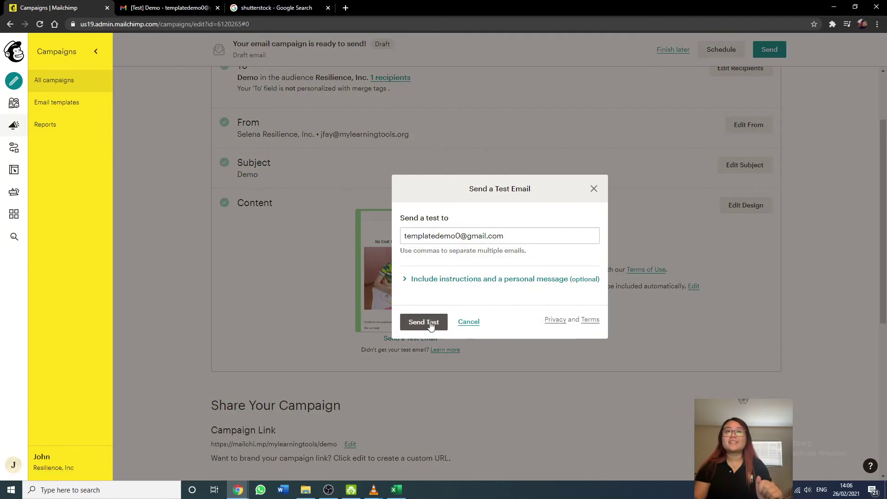
pyautogui.click(425, 321)
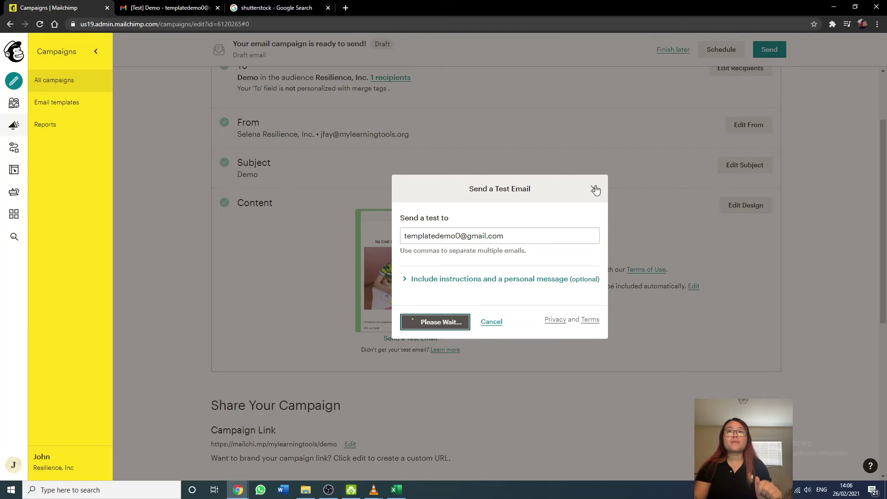
pyautogui.click(413, 300)
pyautogui.click(167, 8)
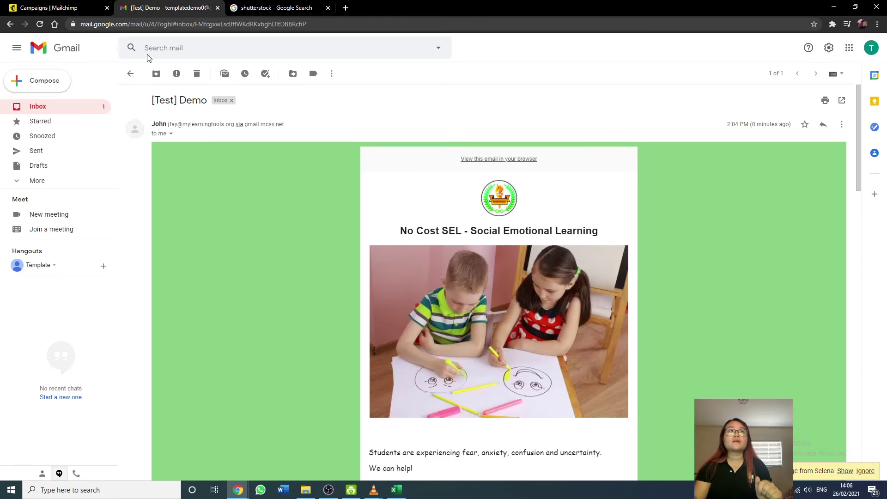
# Refresh the inbox and open the latest [Test] Demo message from Promotions.
pyautogui.click(74, 110)
pyautogui.click(158, 75)
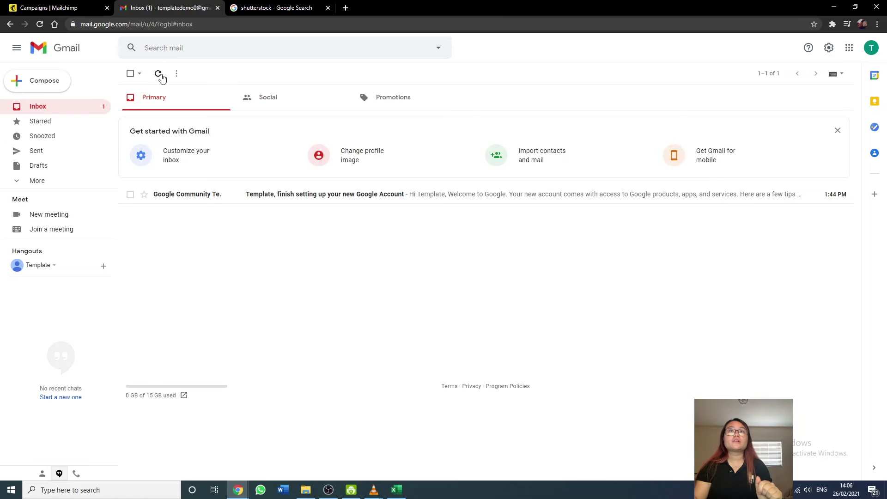
pyautogui.click(160, 76)
pyautogui.click(159, 75)
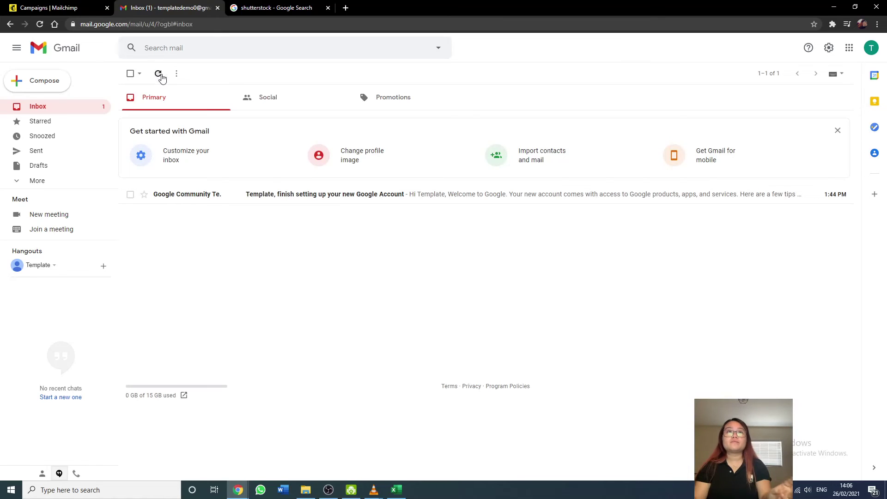
pyautogui.click(160, 75)
pyautogui.click(160, 75)
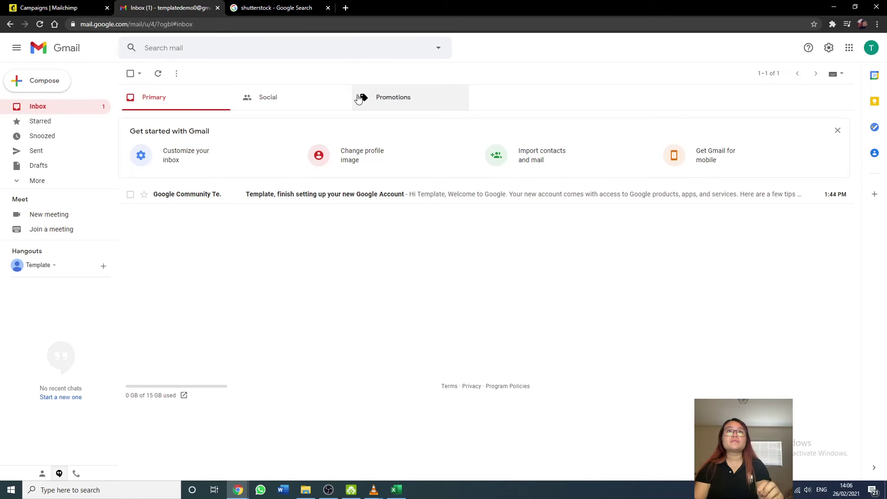
pyautogui.click(419, 97)
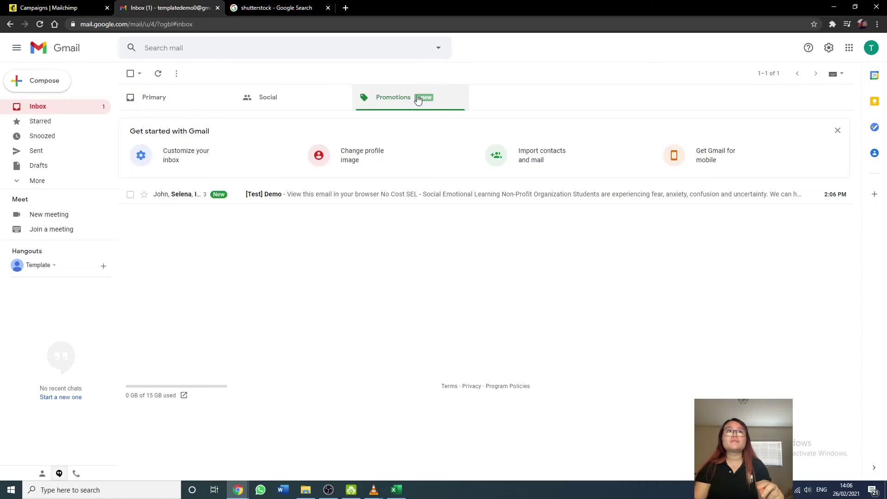
pyautogui.click(335, 194)
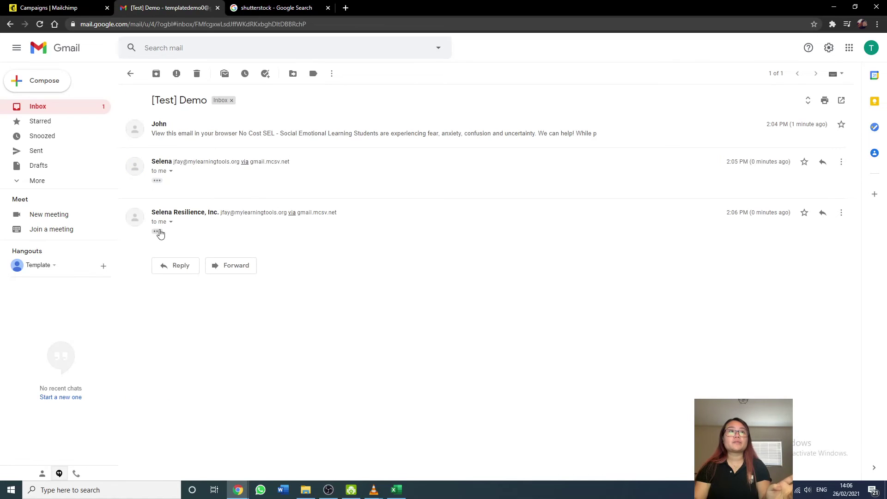
pyautogui.click(157, 231)
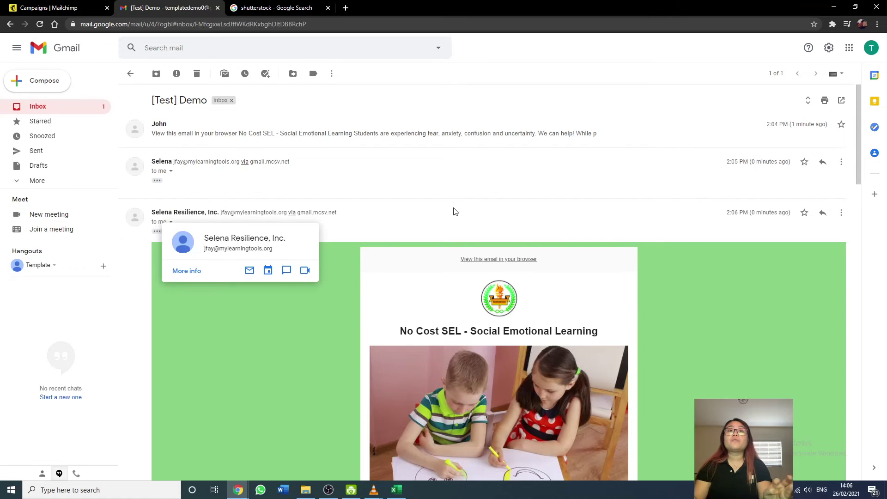
# Scroll the test email to its core-topics section, then return to Mailchimp.
pyautogui.scroll(-2, 443, 212)
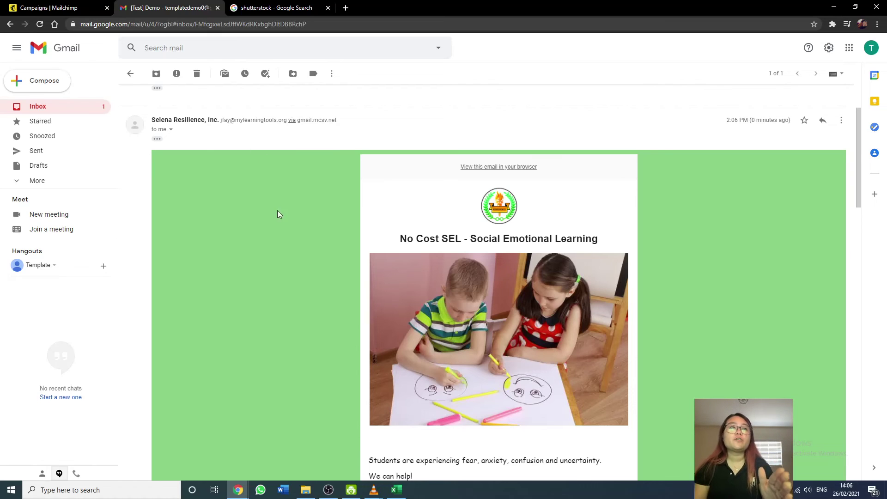
pyautogui.scroll(-2, 300, 226)
pyautogui.scroll(2, 330, 238)
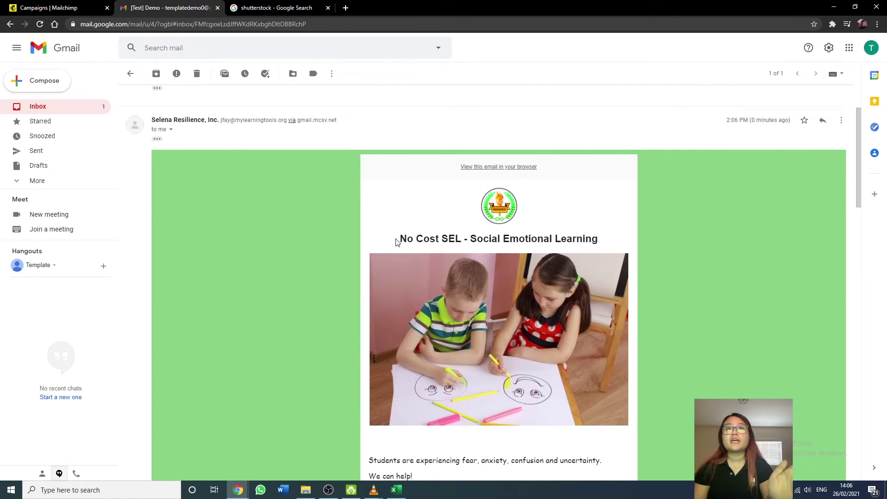
pyautogui.scroll(-2, 477, 117)
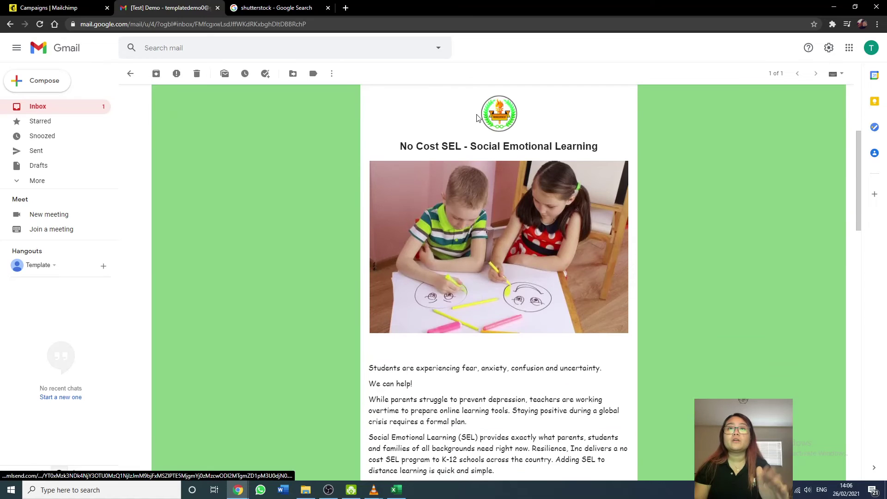
pyautogui.scroll(-2, 588, 317)
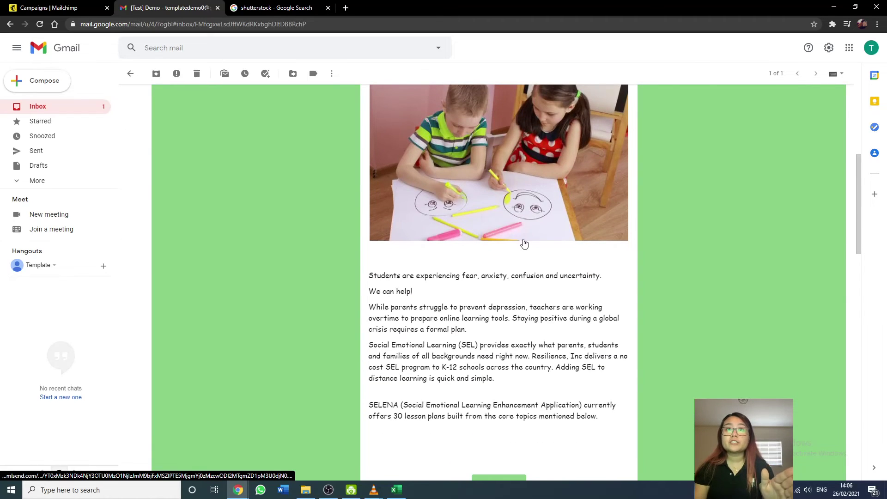
pyautogui.scroll(-2, 473, 254)
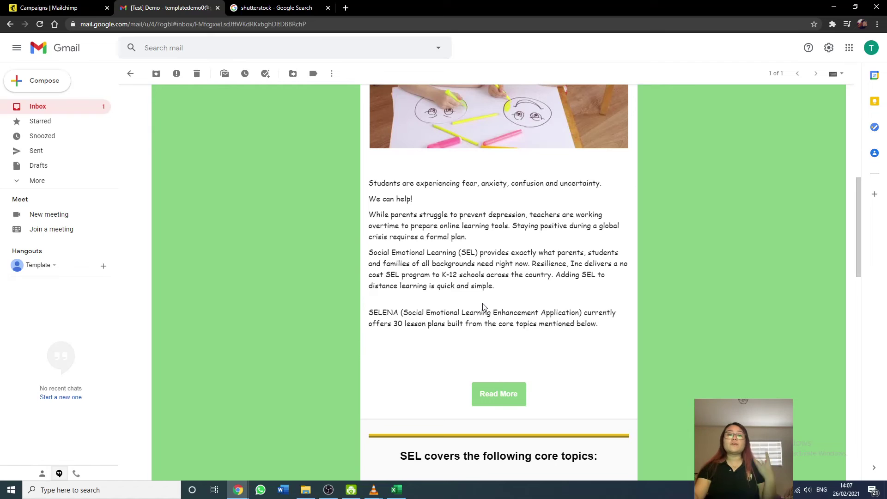
pyautogui.scroll(-12, 482, 307)
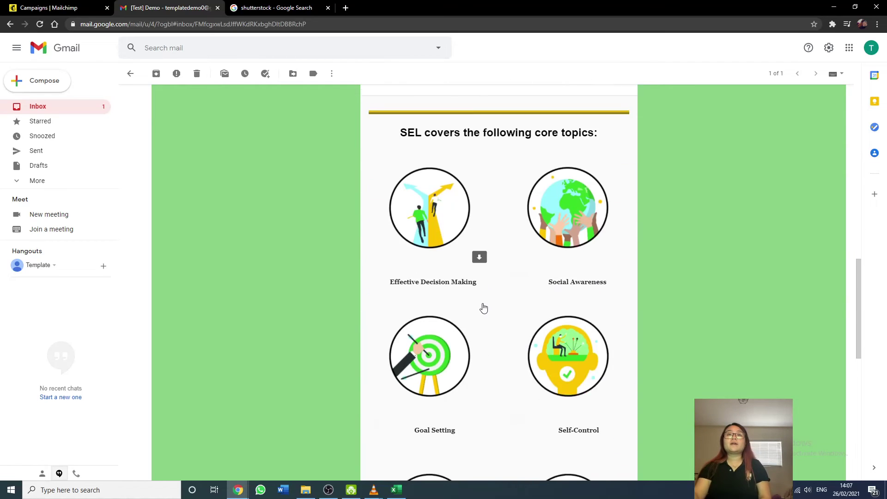
pyautogui.scroll(-3, 483, 308)
pyautogui.click(56, 7)
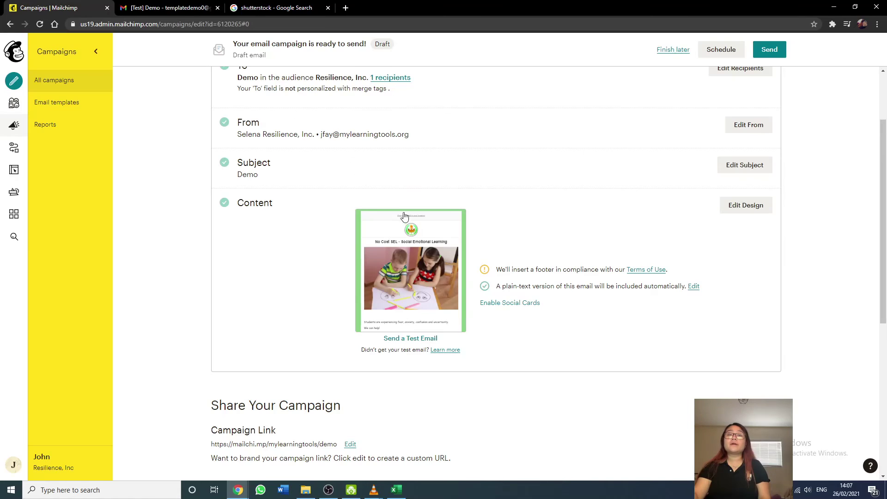
pyautogui.scroll(2, 554, 320)
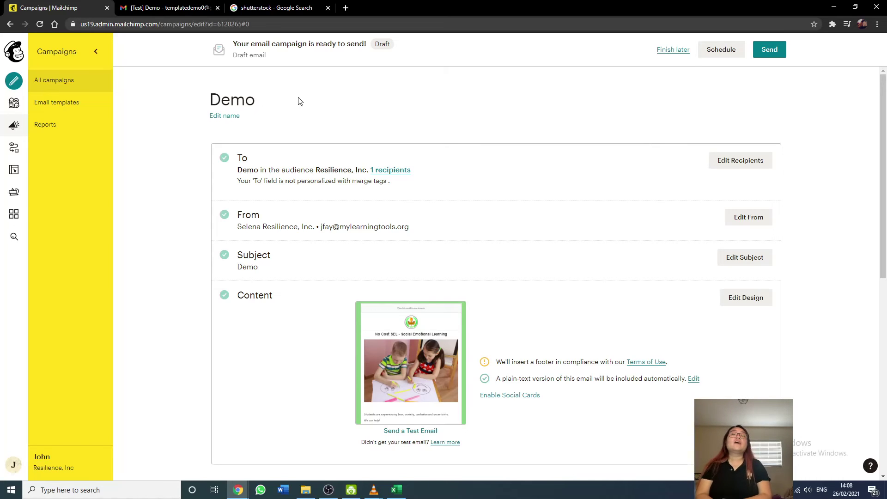
# In All campaigns, select the d, K12 Resilience Challenge (copy 01) and Demo drafts.
pyautogui.click(67, 81)
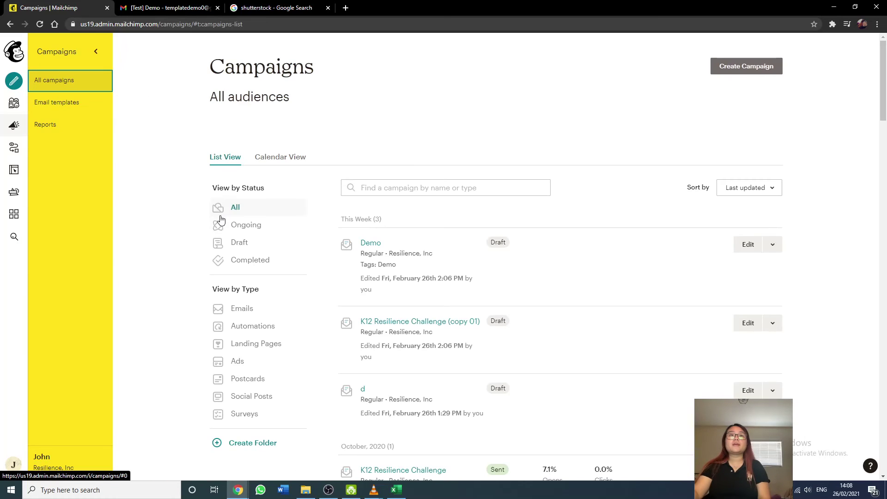
pyautogui.scroll(-2, 490, 250)
pyautogui.scroll(-2, 489, 250)
pyautogui.scroll(1, 497, 252)
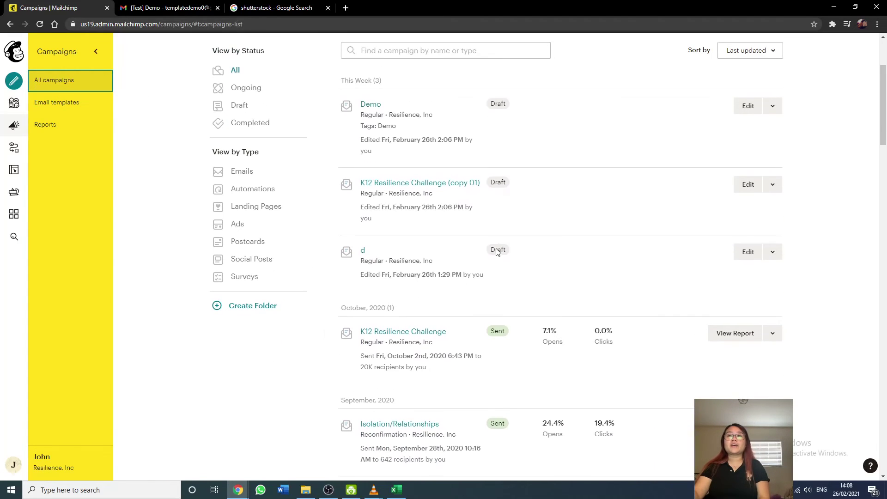
pyautogui.click(773, 253)
pyautogui.click(773, 253)
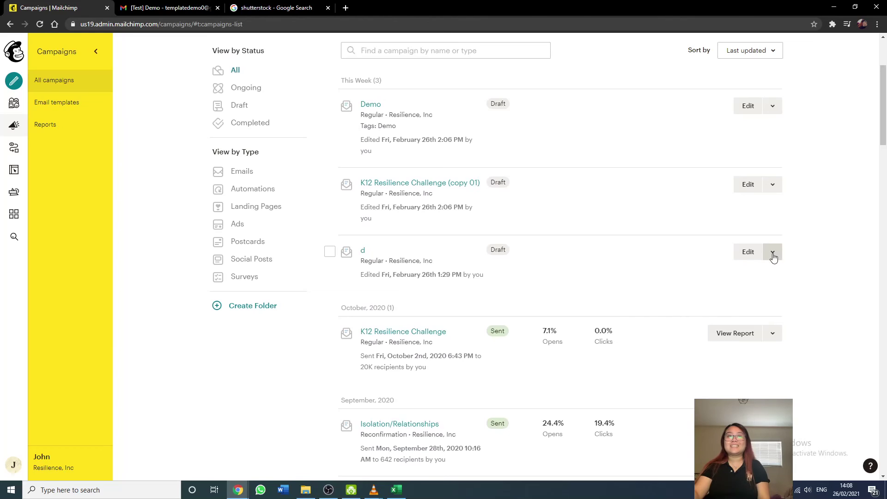
pyautogui.click(329, 251)
pyautogui.click(329, 185)
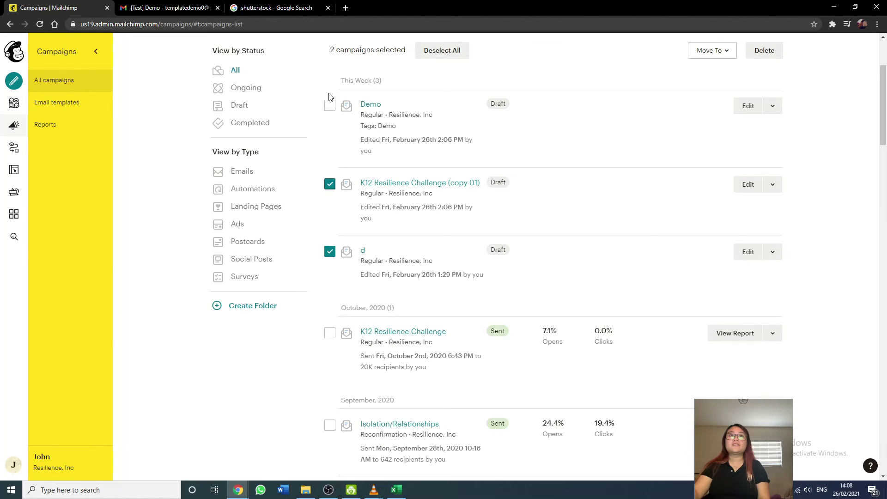
pyautogui.click(330, 106)
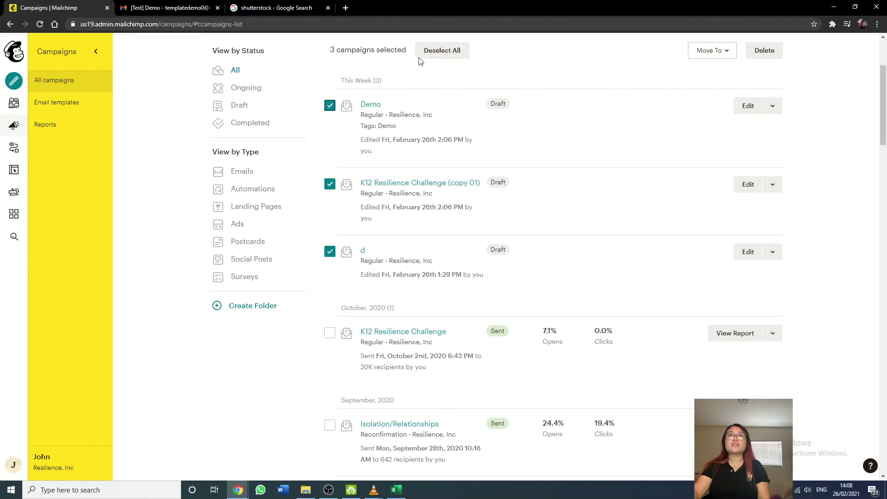
# Delete the three selected drafts, typing DELETE to confirm.
pyautogui.click(764, 50)
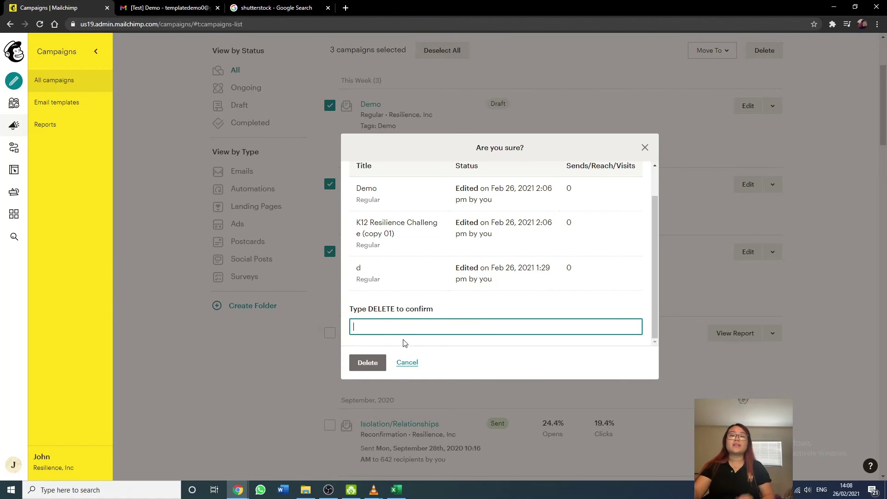
pyautogui.write('DELETE')
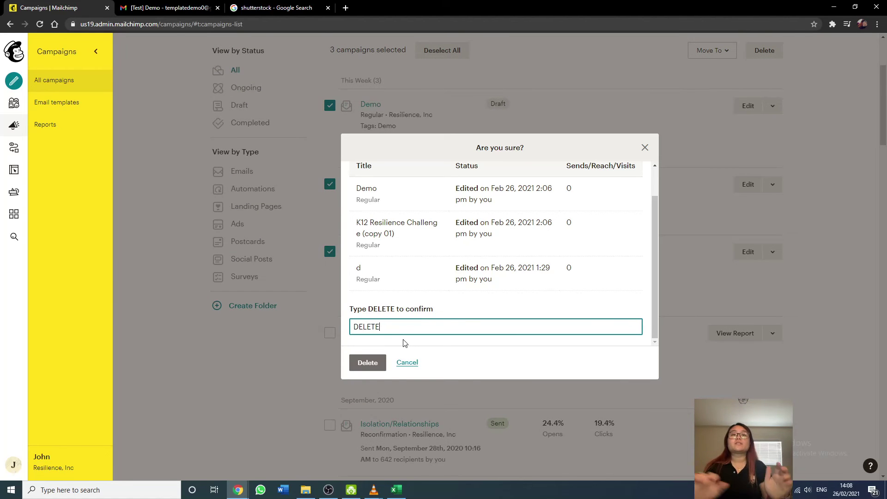
pyautogui.click(368, 362)
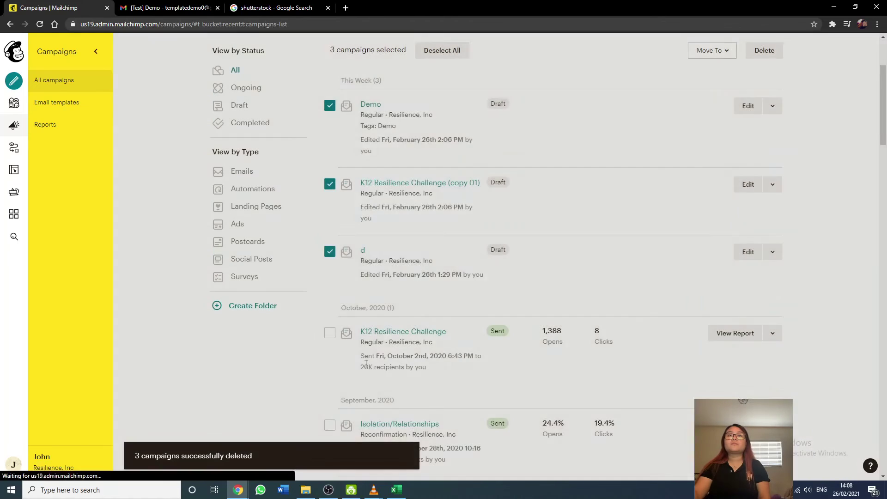
pyautogui.scroll(-2, 662, 306)
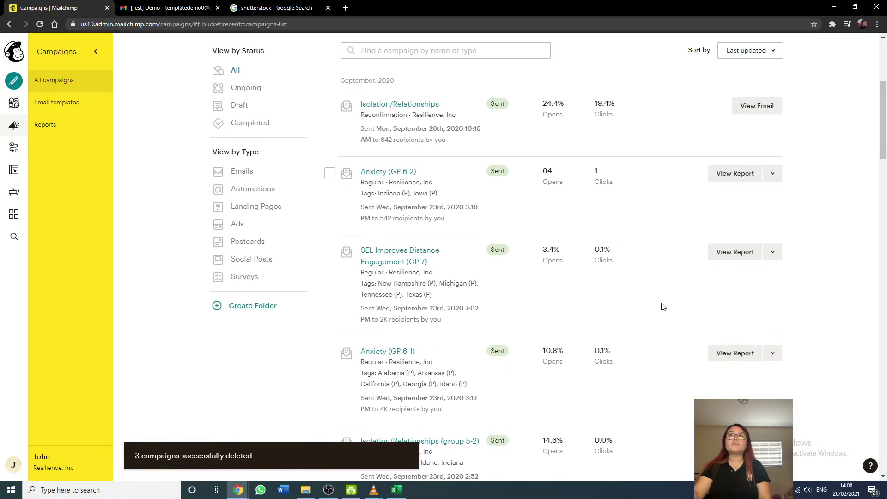
pyautogui.scroll(-15, 662, 306)
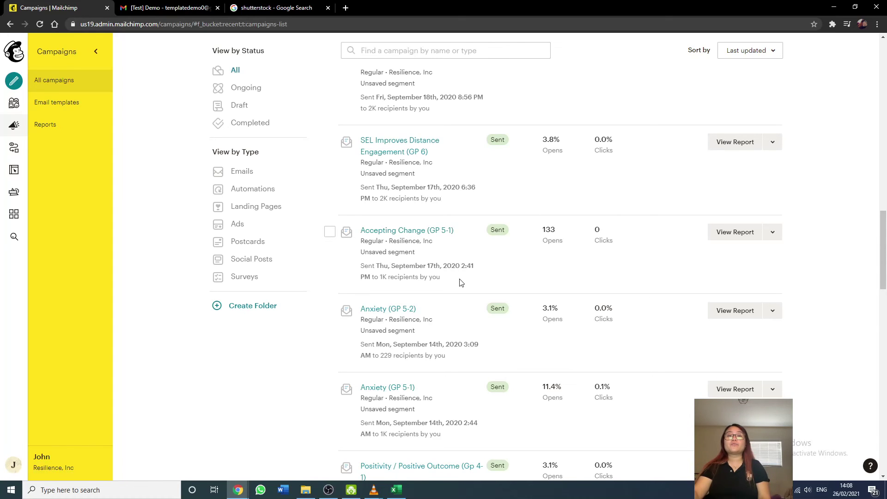
pyautogui.scroll(4, 460, 279)
pyautogui.scroll(1, 460, 279)
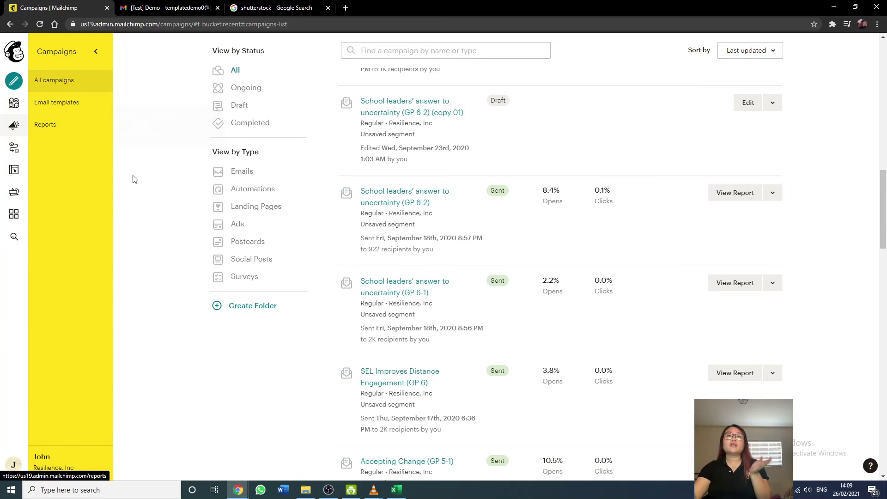
# Load an extra batch of older campaigns and scroll down the All campaigns list.
pyautogui.scroll(-10, 242, 334)
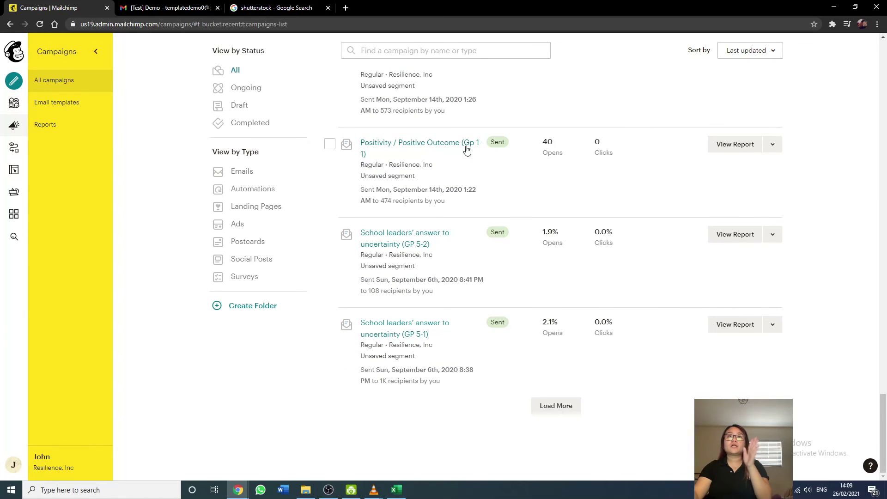
pyautogui.click(536, 406)
pyautogui.scroll(-3, 429, 379)
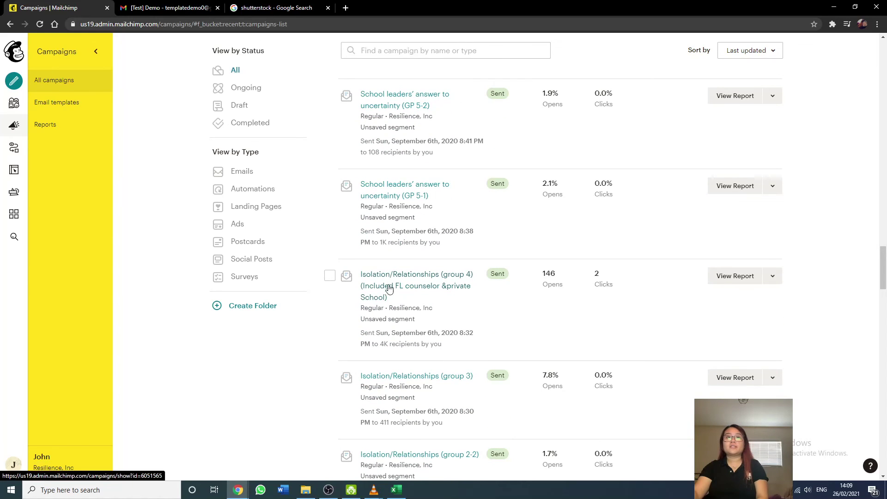
pyautogui.scroll(-1, 421, 326)
pyautogui.scroll(-5, 422, 326)
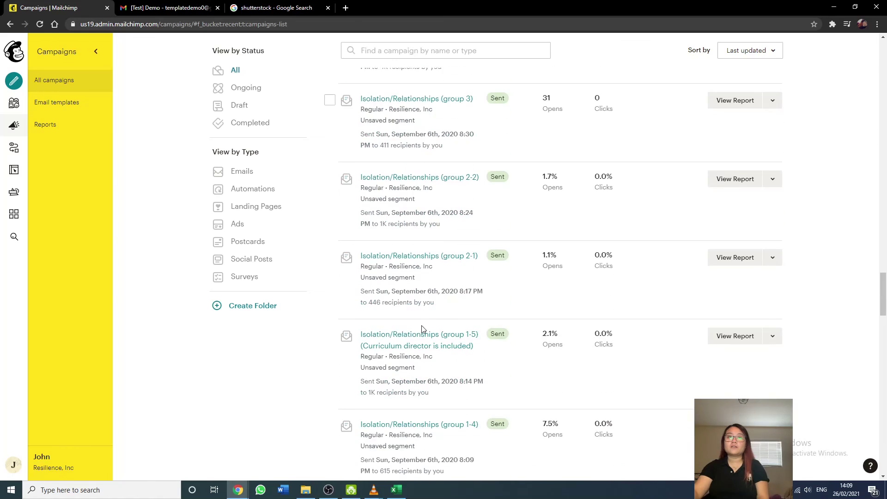
pyautogui.scroll(-8, 422, 326)
pyautogui.scroll(-9, 422, 326)
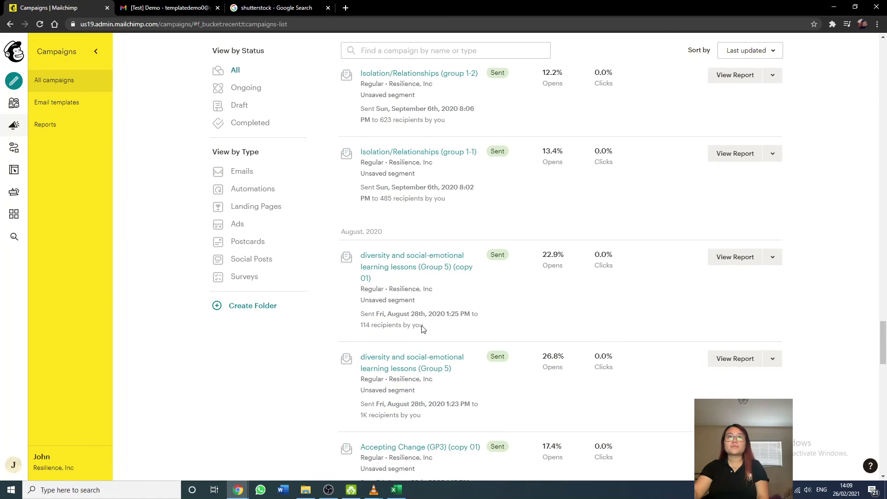
pyautogui.scroll(-14, 421, 328)
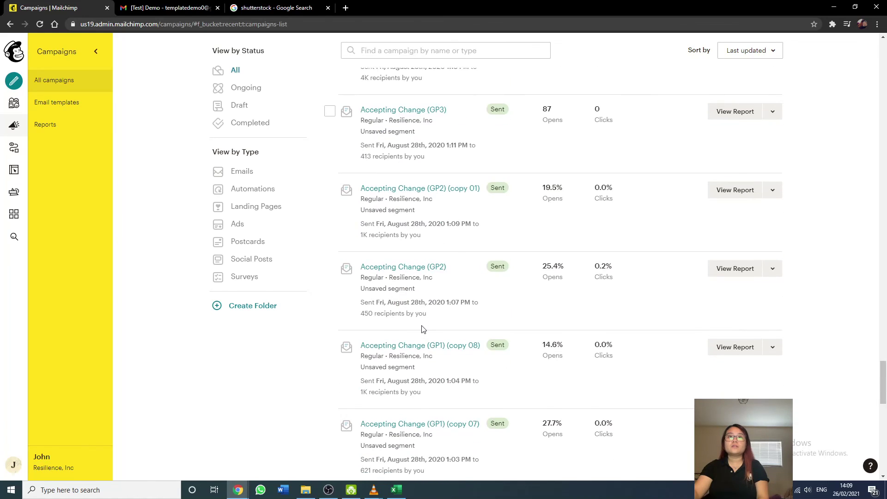
pyautogui.scroll(-6, 422, 326)
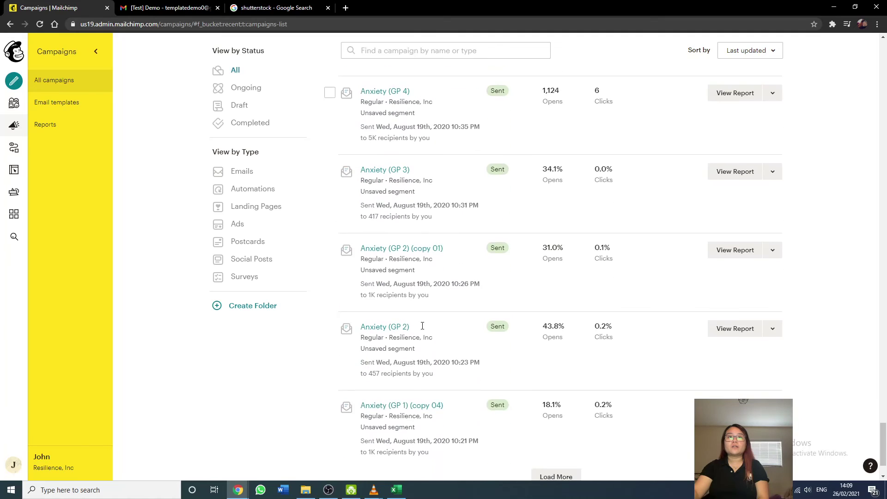
# Load more older campaigns, review the list, then go to the Resilience, Inc Audience dashboard.
pyautogui.click(556, 406)
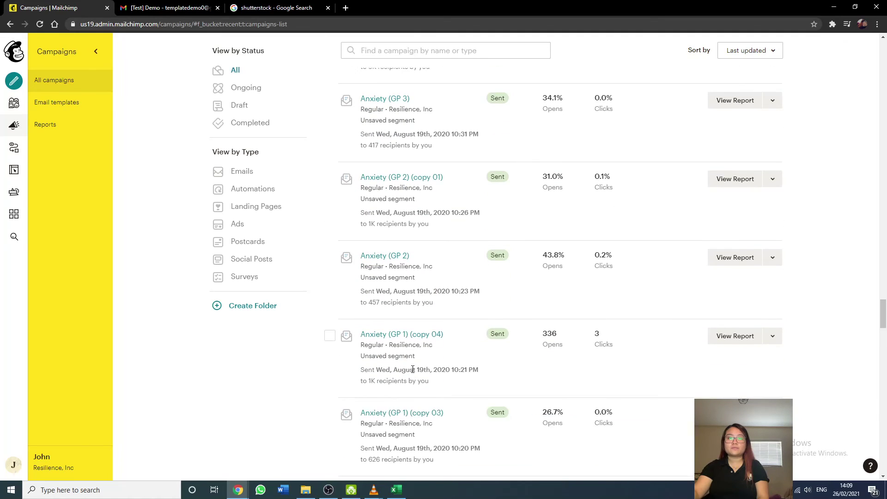
pyautogui.scroll(-9, 411, 369)
pyautogui.scroll(-8, 413, 369)
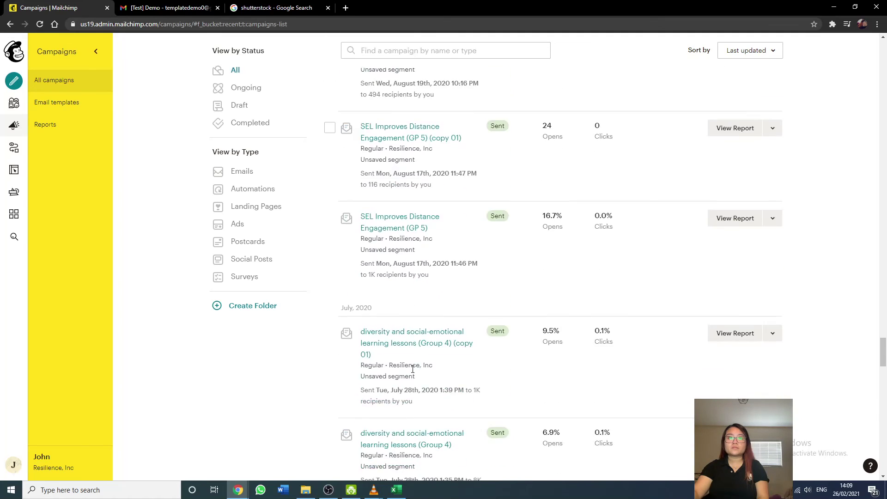
pyautogui.scroll(-5, 413, 369)
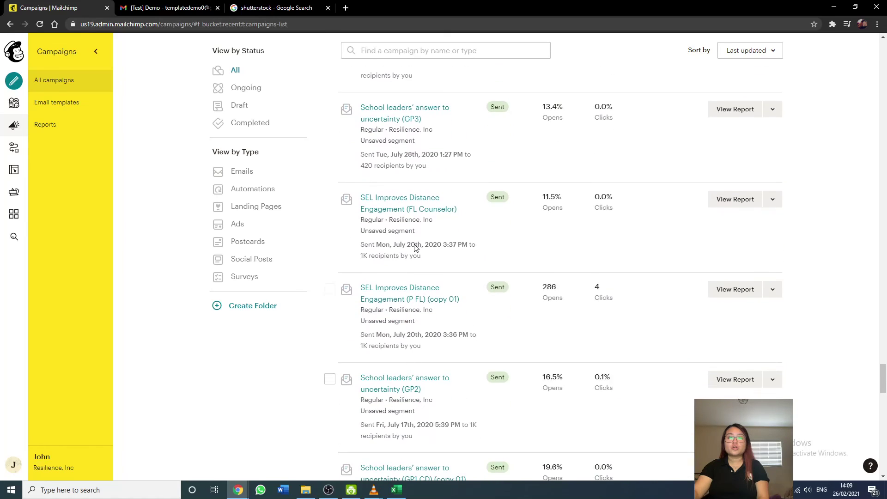
pyautogui.scroll(4, 412, 373)
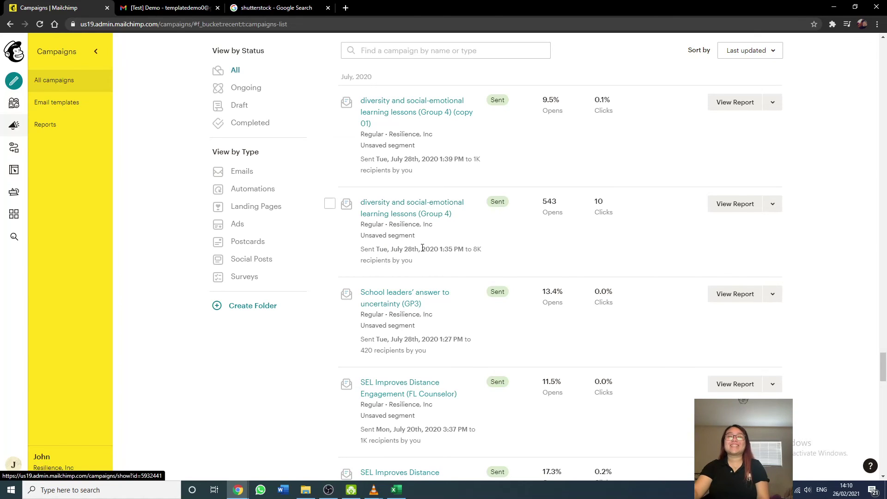
pyautogui.scroll(-2, 422, 248)
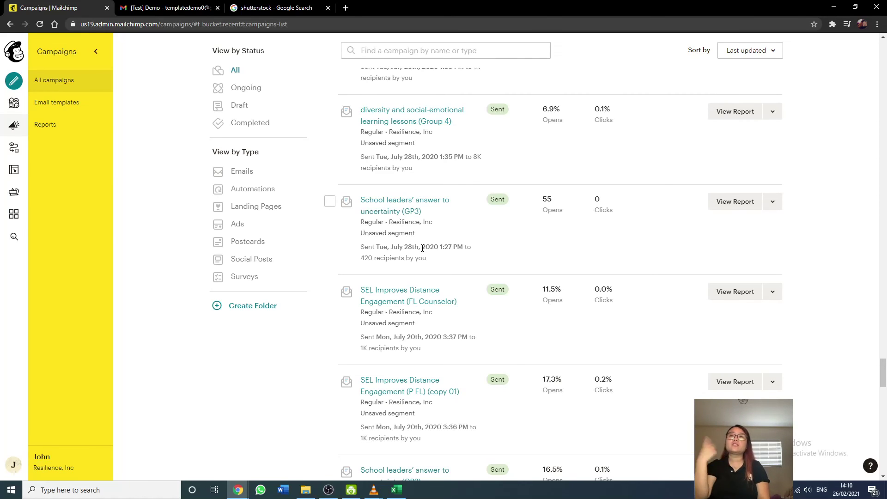
pyautogui.scroll(-3, 422, 248)
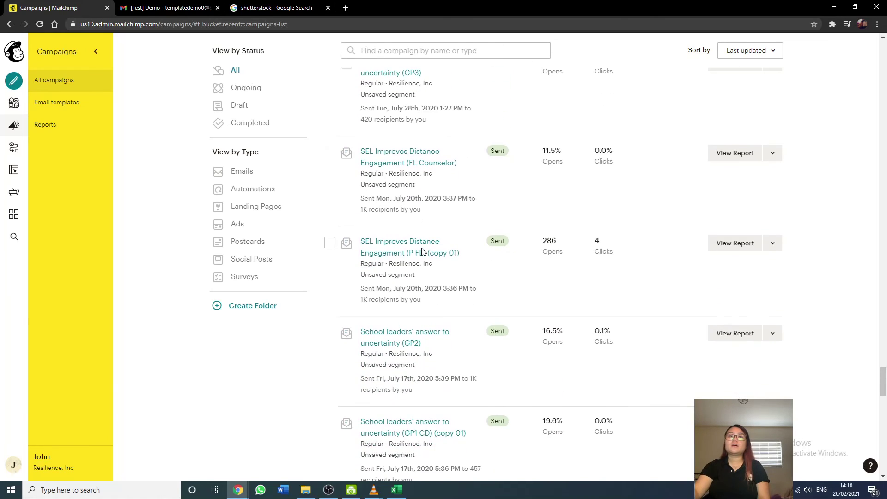
pyautogui.scroll(-7, 422, 249)
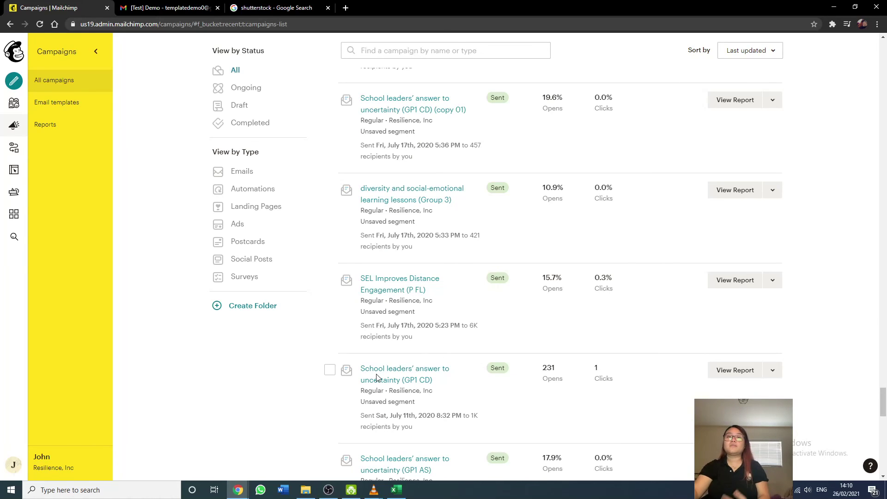
pyautogui.scroll(-1, 376, 375)
pyautogui.scroll(1, 376, 377)
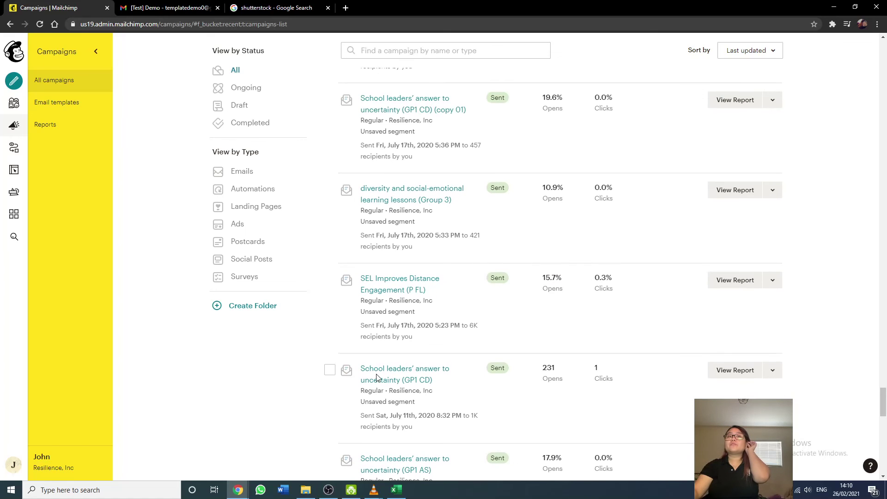
pyautogui.scroll(3, 376, 377)
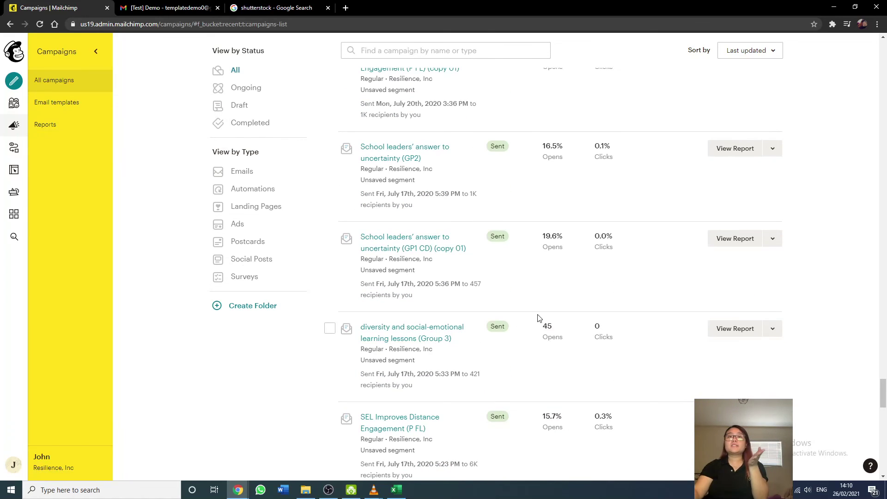
pyautogui.scroll(10, 537, 317)
pyautogui.scroll(4, 537, 317)
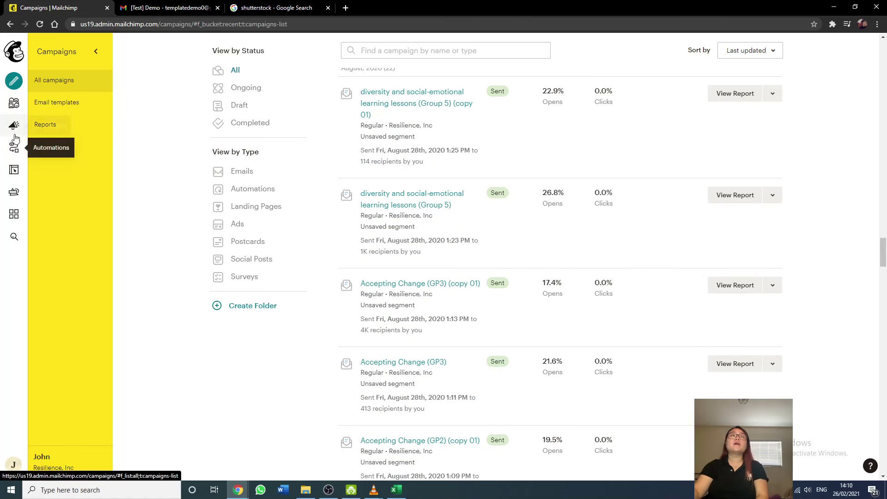
pyautogui.click(14, 102)
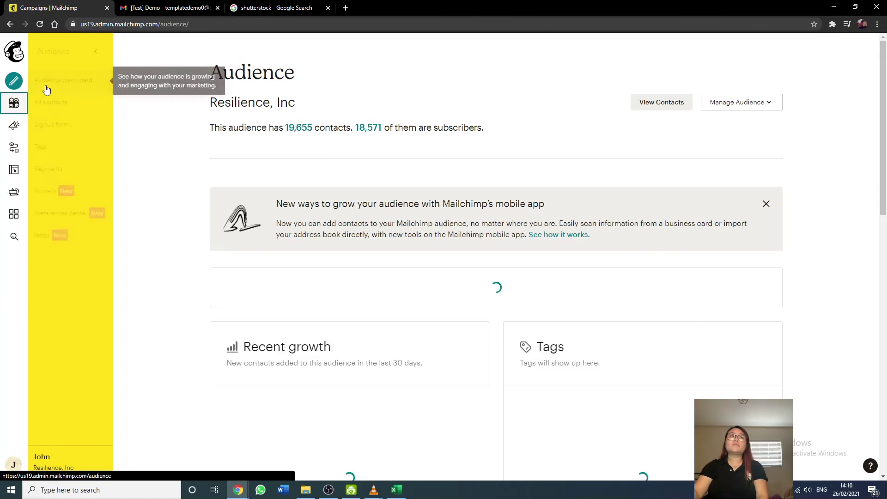
# Open All contacts, view the segment's conditions, then cancel to list all 20,884 contacts.
pyautogui.click(52, 102)
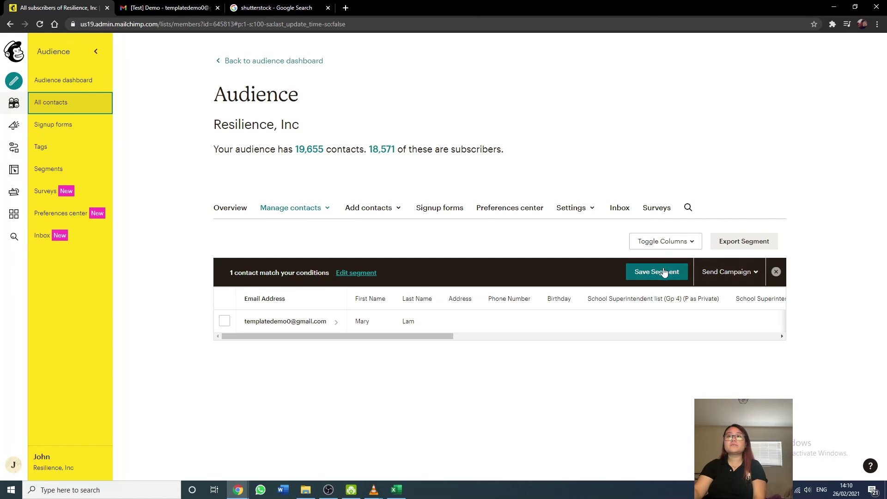
pyautogui.click(366, 274)
pyautogui.scroll(-1, 373, 272)
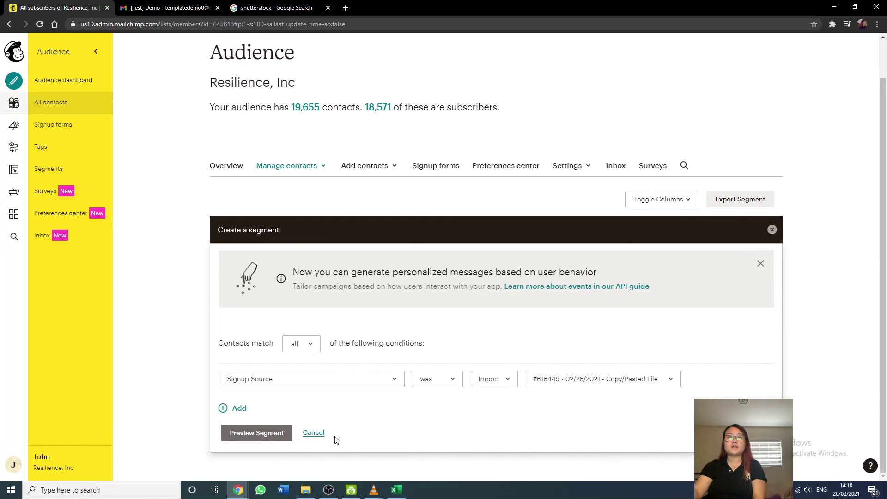
pyautogui.click(313, 434)
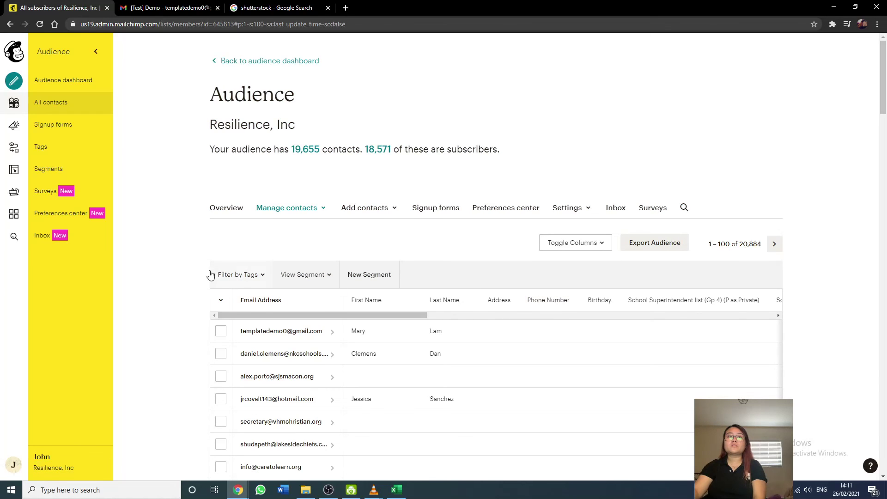
# Scroll and pan across the contacts table to review its columns.
pyautogui.scroll(-5, 158, 269)
pyautogui.scroll(-8, 374, 280)
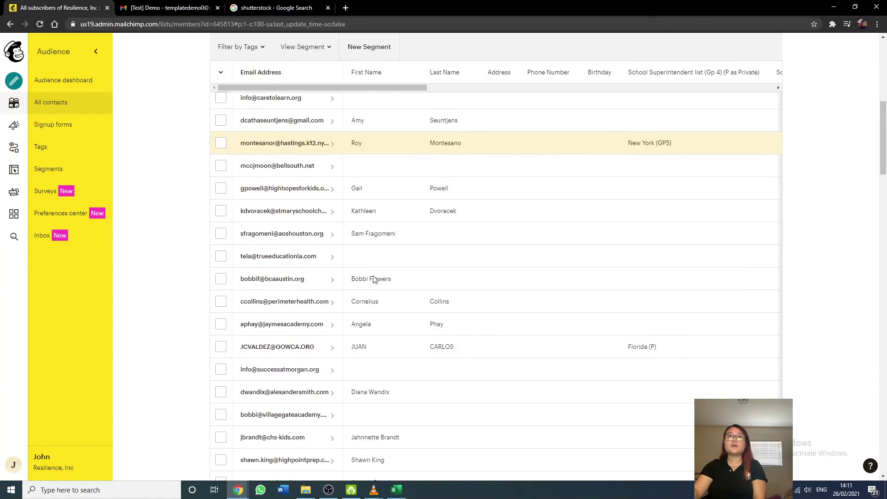
pyautogui.scroll(-4, 403, 131)
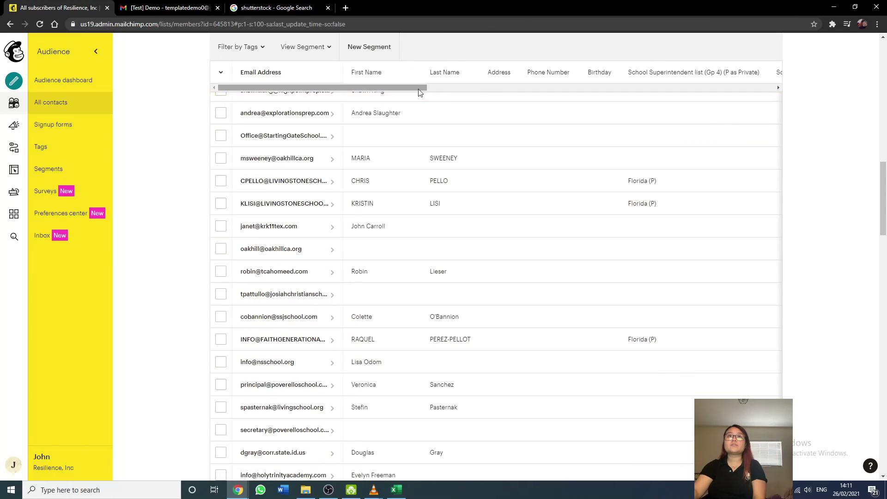
pyautogui.moveTo(416, 88); pyautogui.dragTo(736, 81)
pyautogui.scroll(-5, 579, 252)
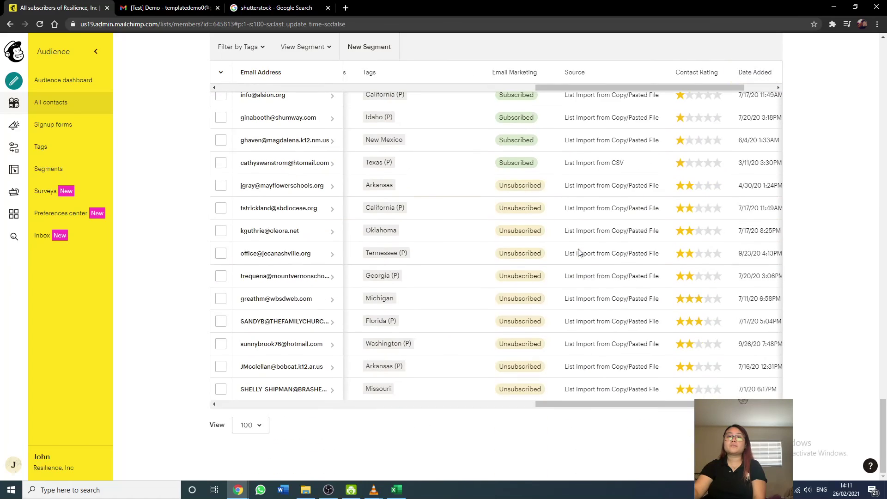
pyautogui.scroll(20, 179, 291)
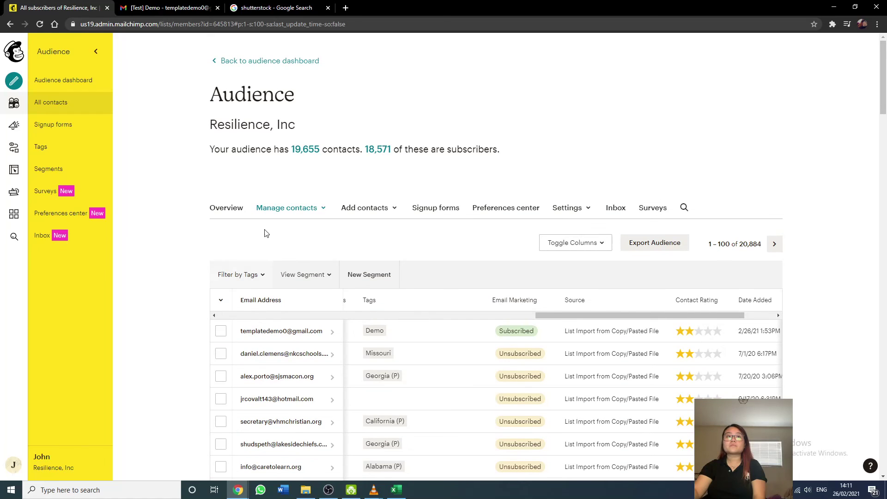
# Check the available tag filters and saved segments, then select all visible contacts.
pyautogui.click(259, 274)
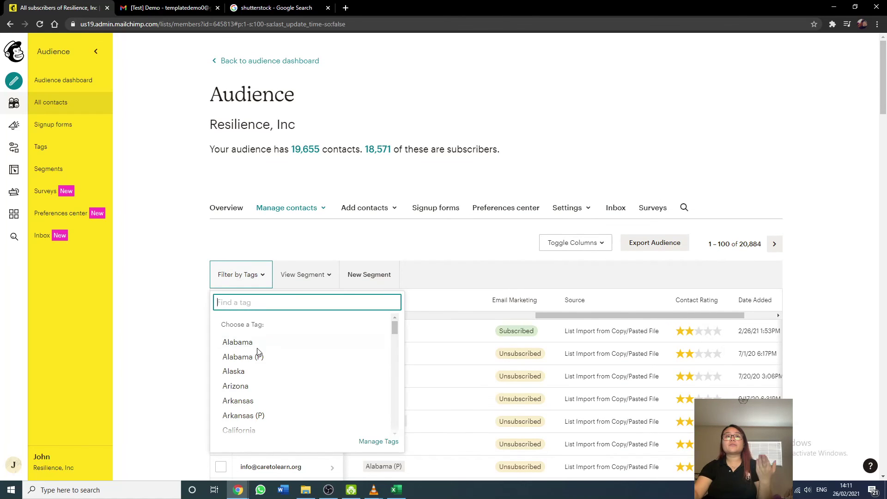
pyautogui.click(312, 276)
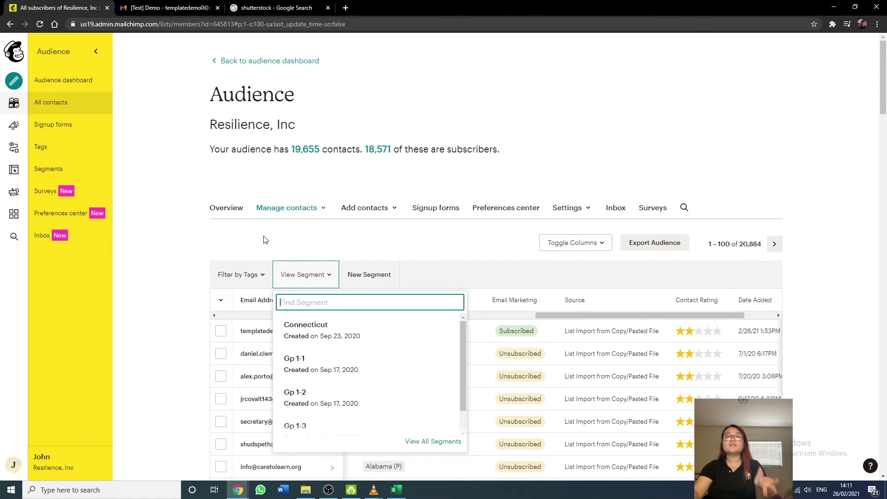
pyautogui.click(221, 300)
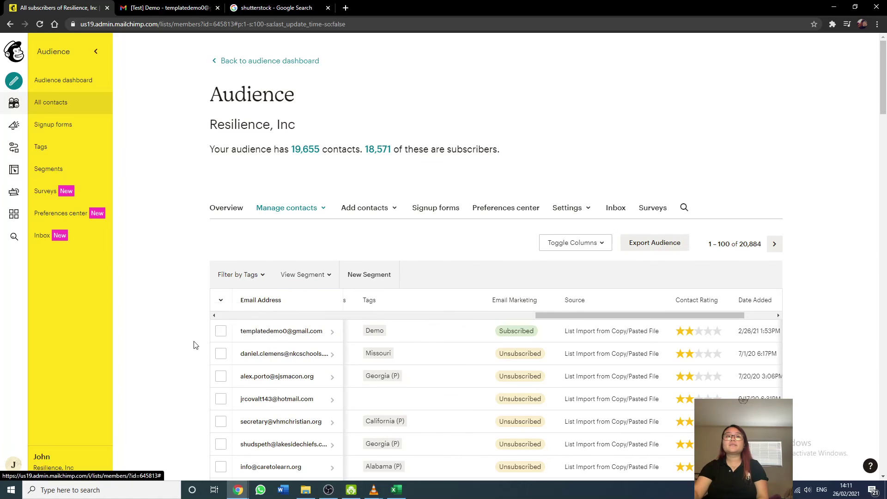
pyautogui.click(224, 315)
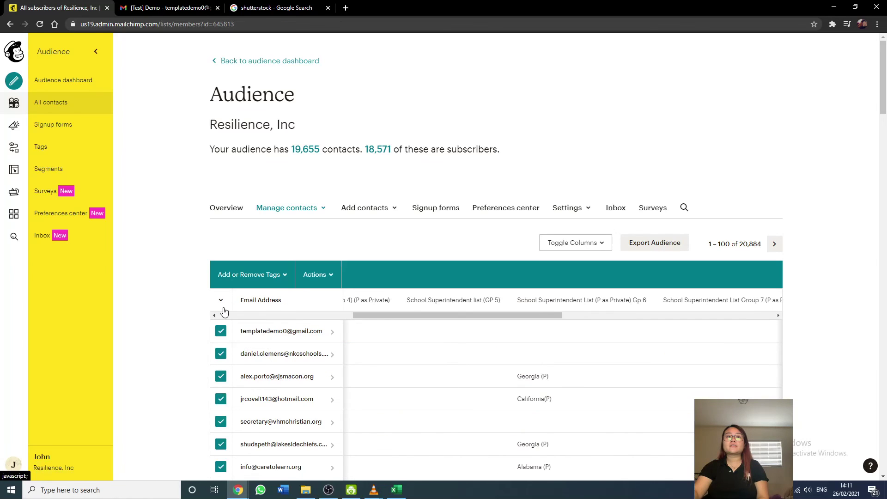
# Select every contact and review the Actions, Untag All and Tag All menus.
pyautogui.click(226, 339)
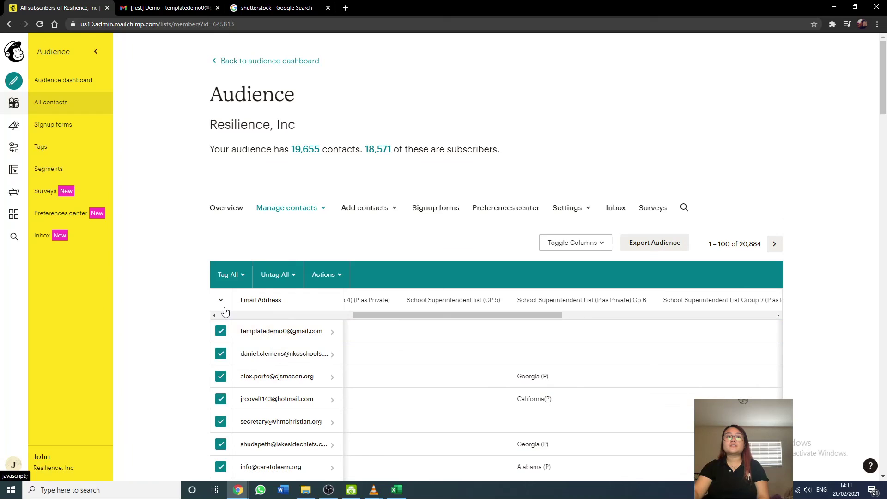
pyautogui.click(335, 285)
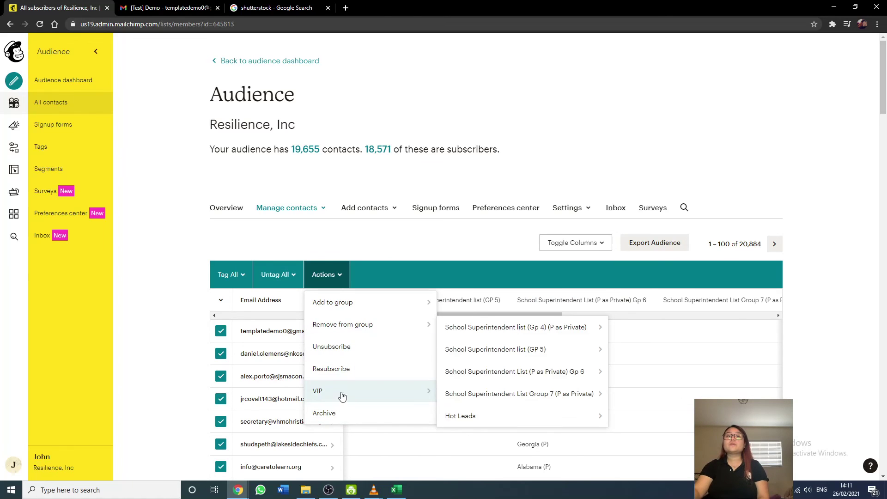
pyautogui.moveTo(344, 386)
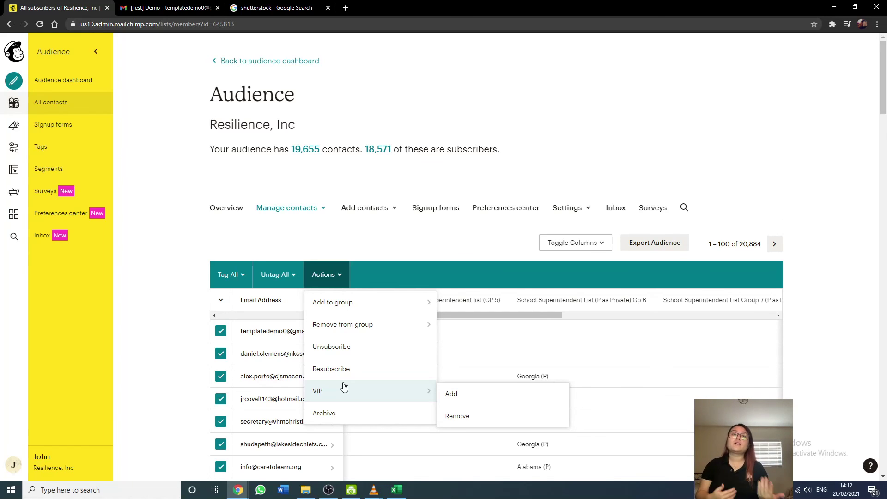
pyautogui.click(294, 280)
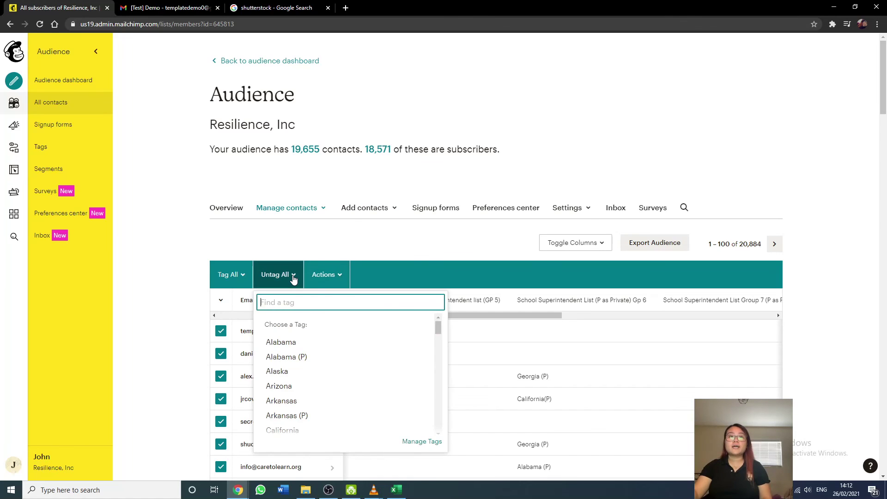
pyautogui.click(235, 279)
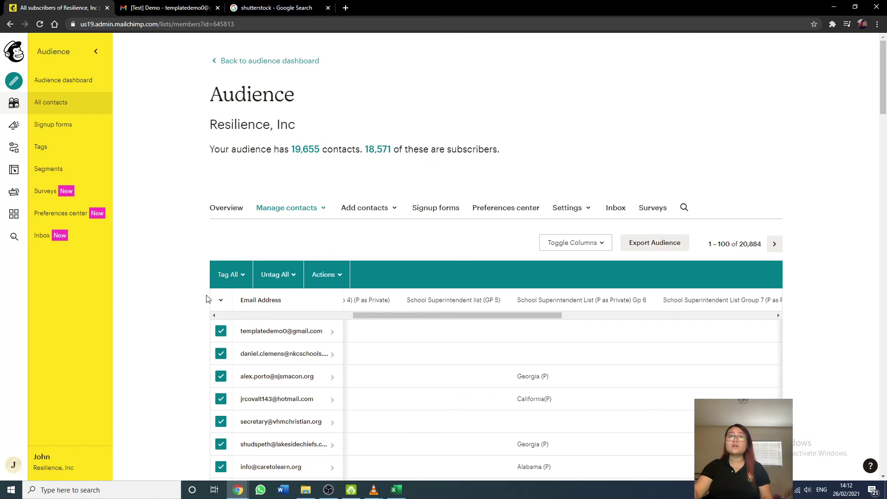
# Deselect all contacts so none remain checked in the table.
pyautogui.click(221, 300)
pyautogui.click(201, 352)
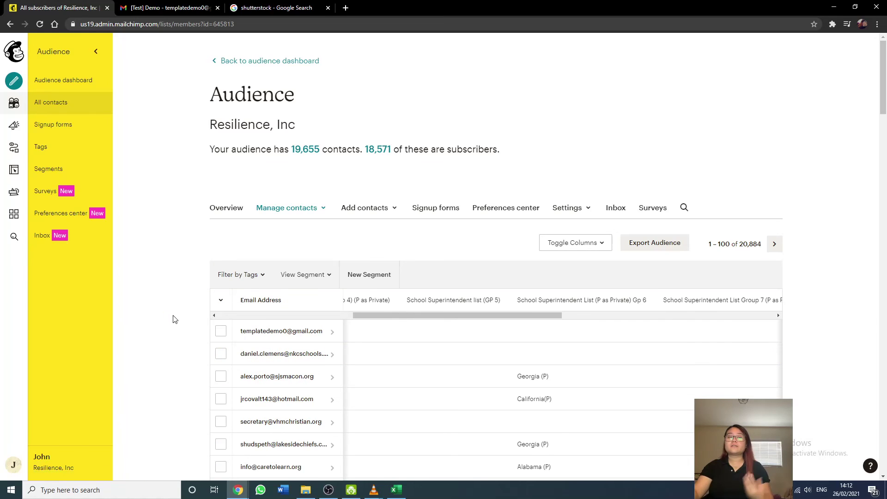
pyautogui.scroll(-2, 161, 293)
pyautogui.scroll(2, 161, 292)
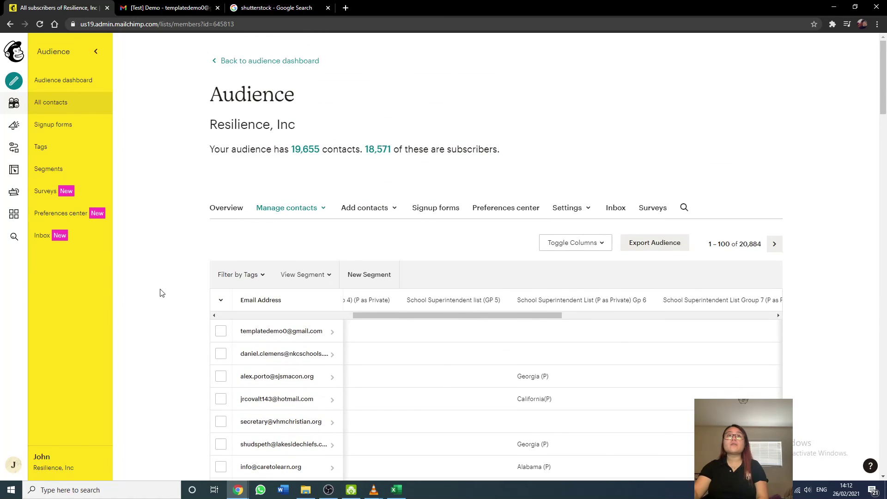